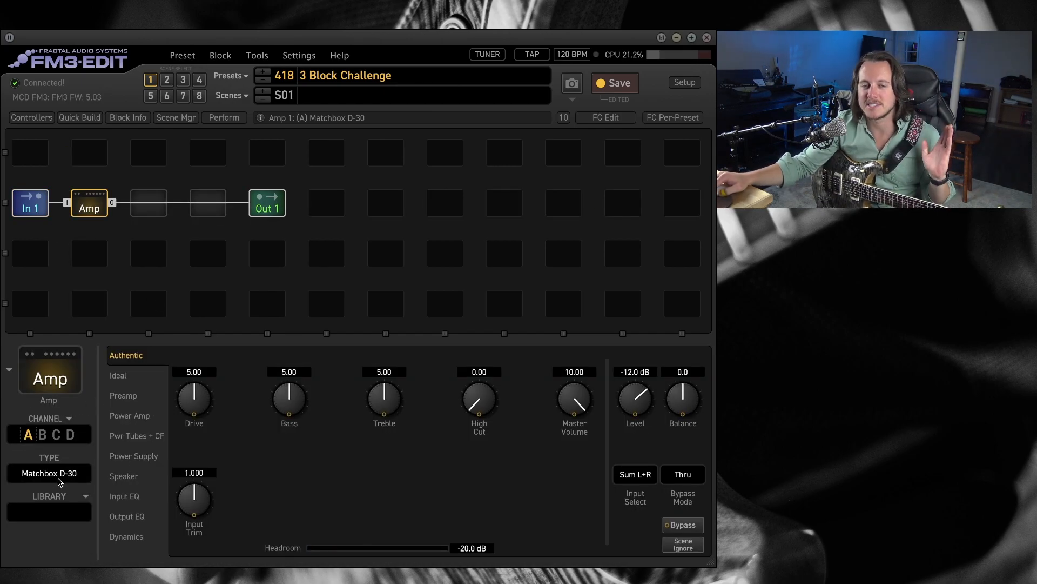
Insert a Cab block after the Amp and load 4x12 MAR-CB PR-H55 57 OH from the green-tagged cabinets into Cab 1.
left_click(151, 208)
right_click(152, 207)
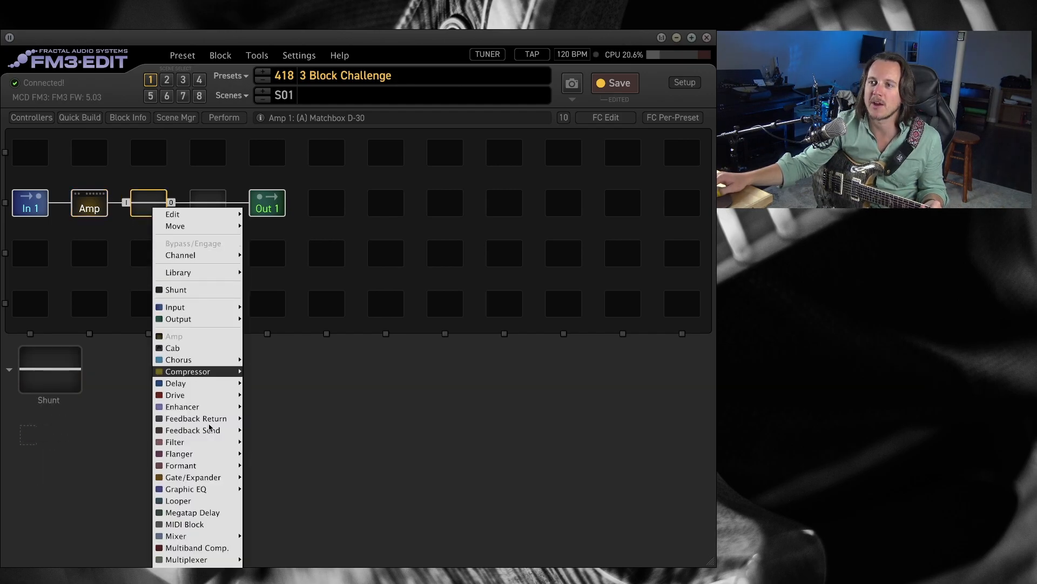
left_click(200, 349)
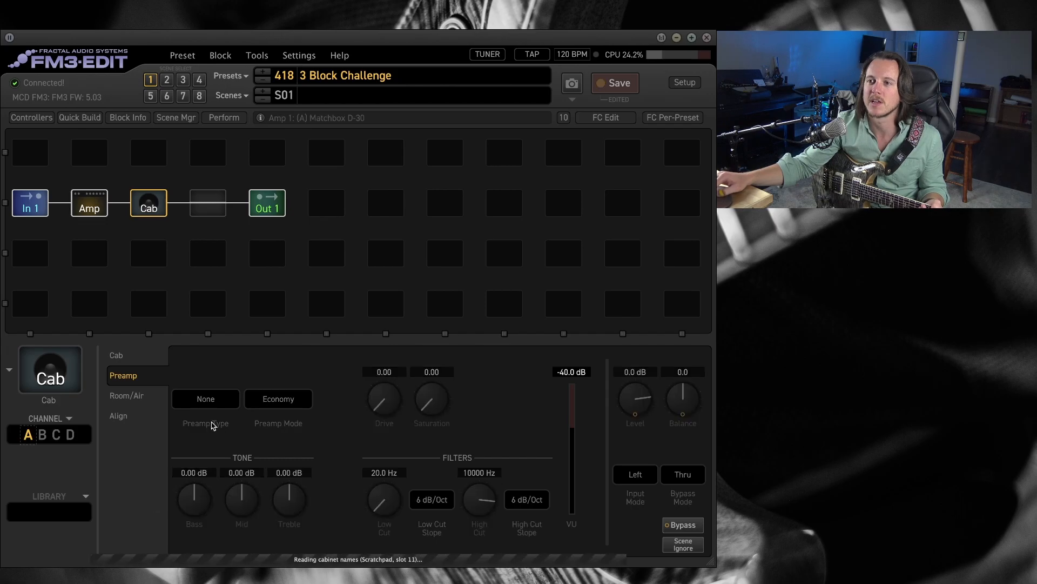
left_click(246, 376)
left_click(421, 120)
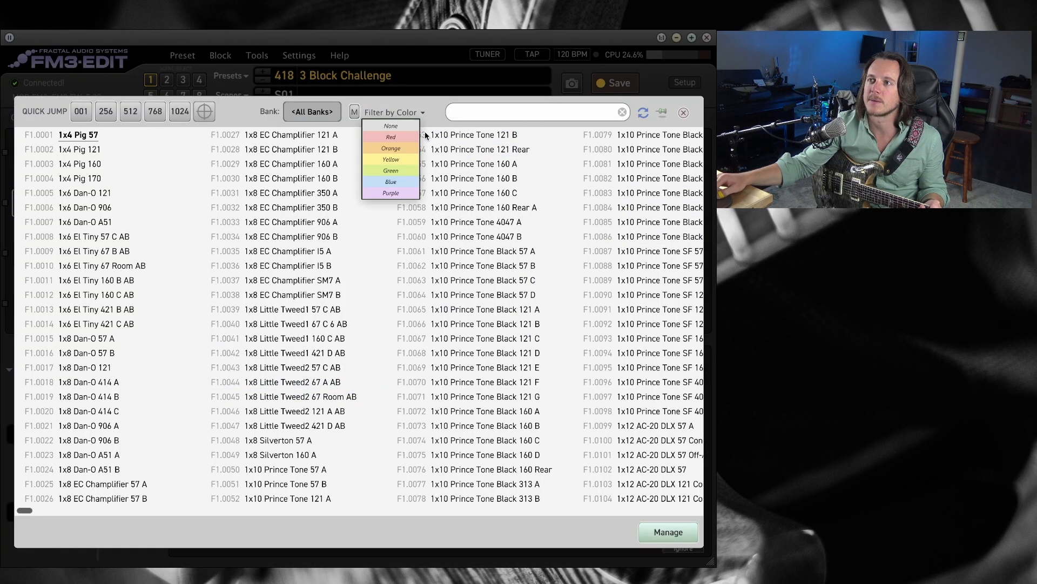
left_click(397, 171)
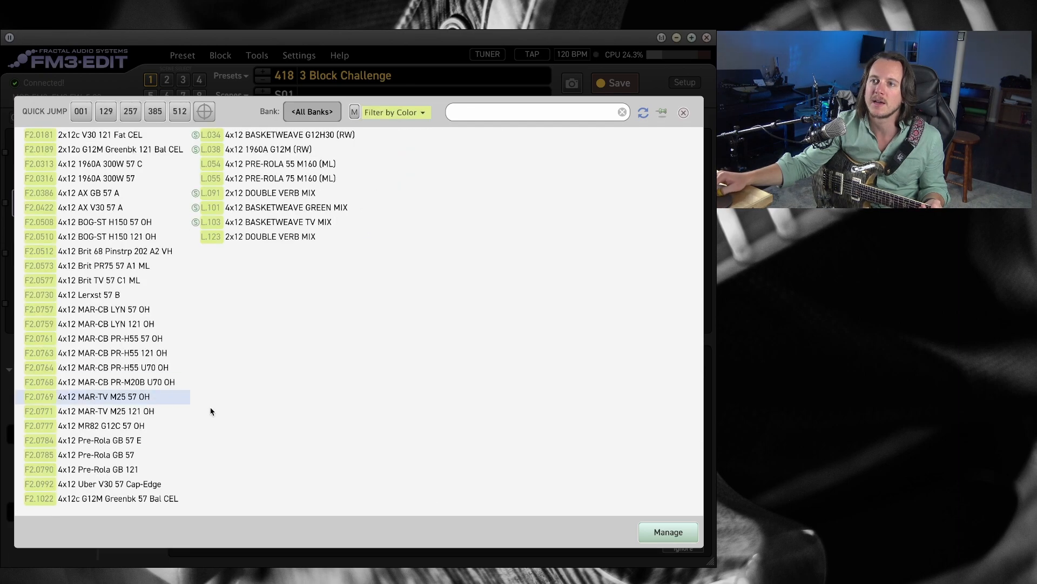
double_click(130, 342)
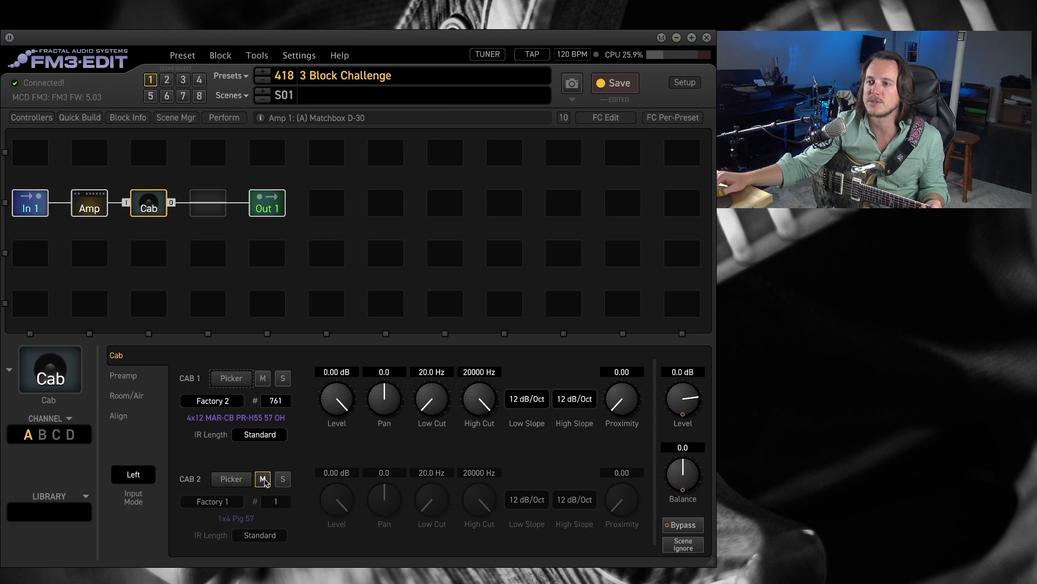
Load the green-tagged 4x12 MAR-CB PR-H55 121 OH into an unmuted Cab 2, panning Cab 1 to -100 and Cab 2 to 100.
left_click(231, 479)
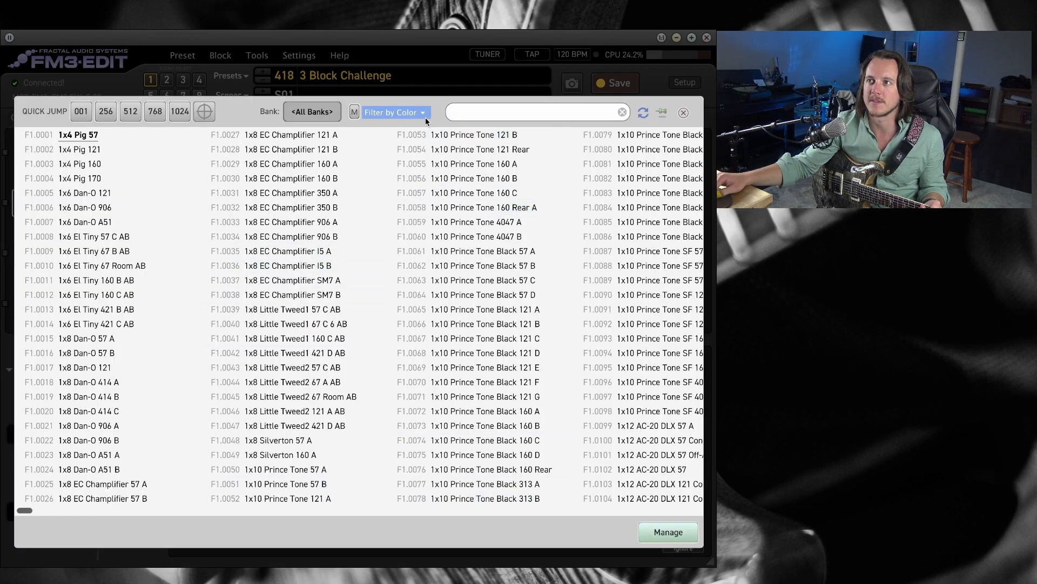
left_click(391, 113)
left_click(390, 172)
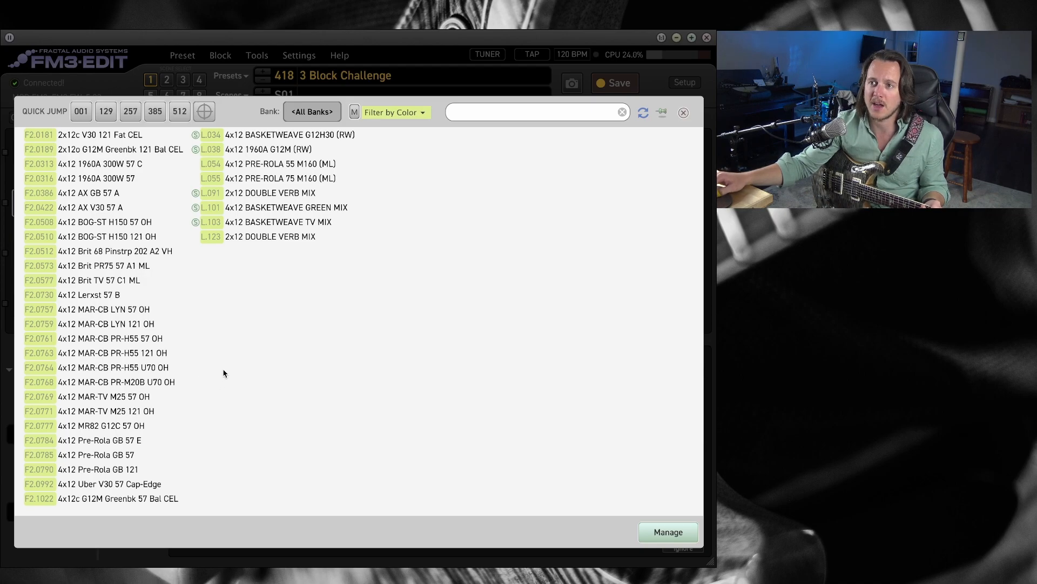
double_click(120, 356)
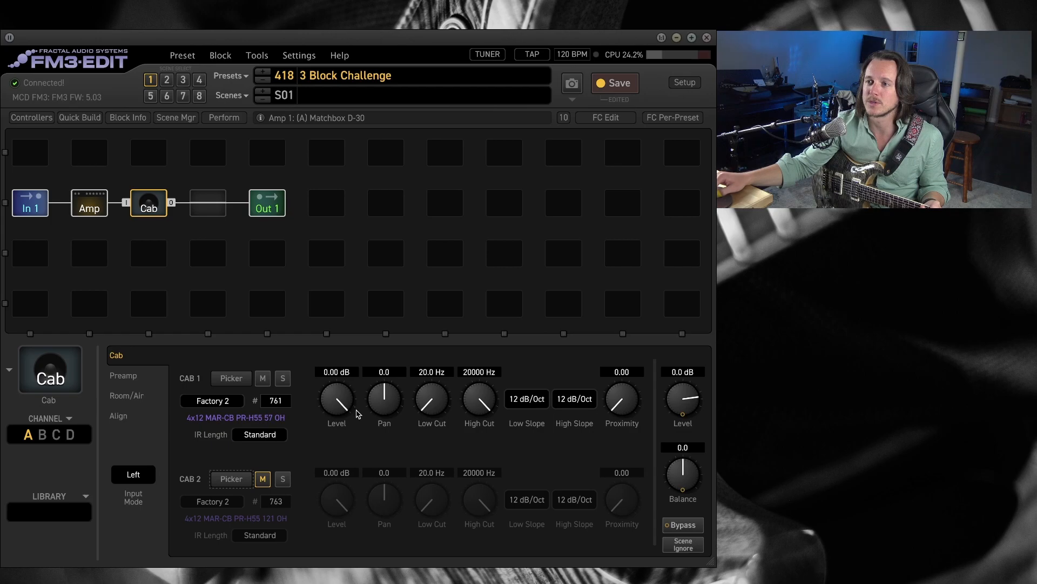
left_click(261, 480)
left_click_drag(395, 399, 395, 443)
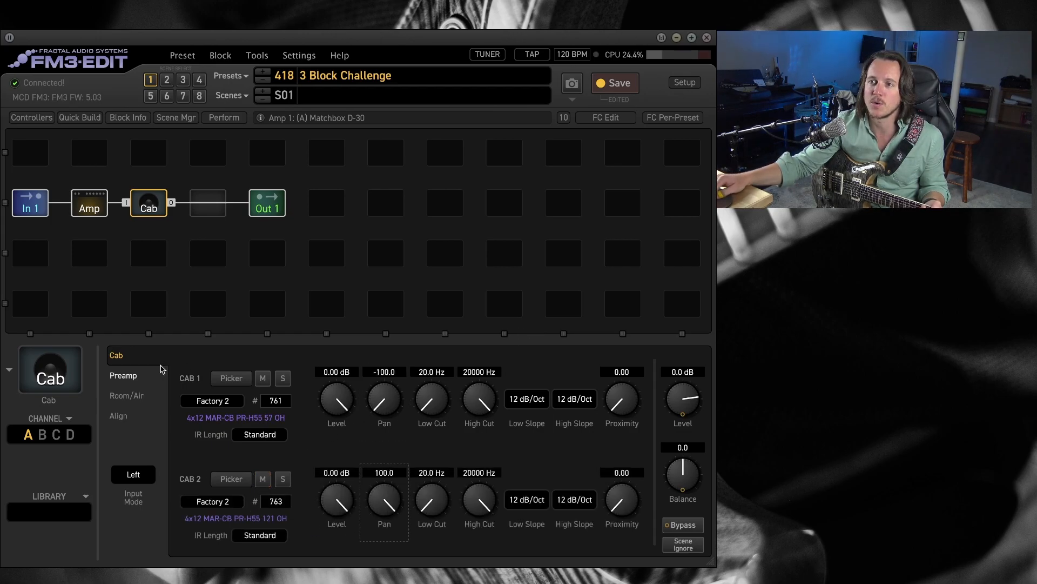
Set the Cab block's preamp filters to a 100 Hz low cut and a 6000 Hz high cut.
left_click(144, 381)
left_click(377, 474)
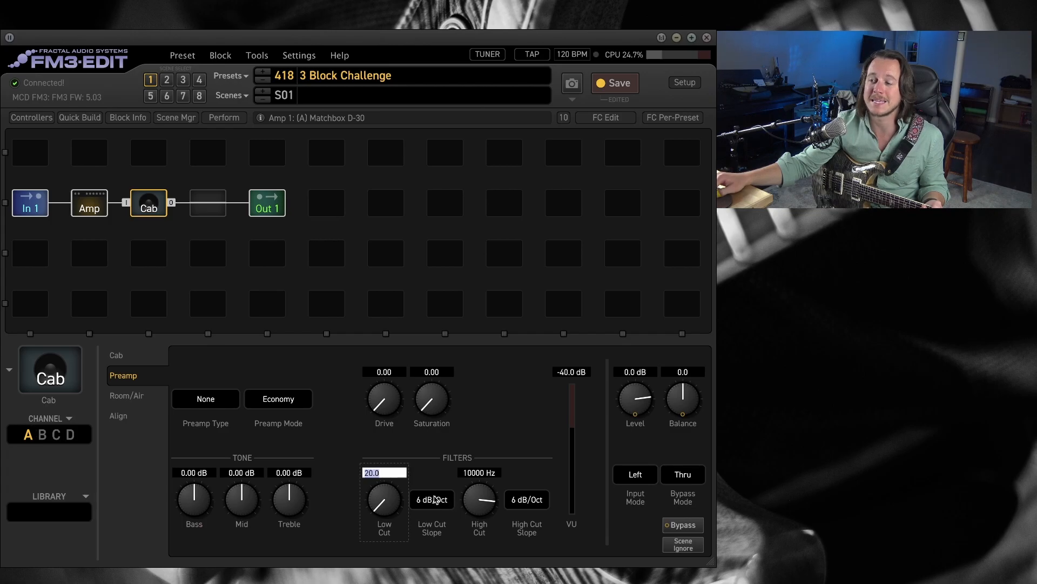
left_click_drag(384, 501, 383, 474)
left_click(384, 471)
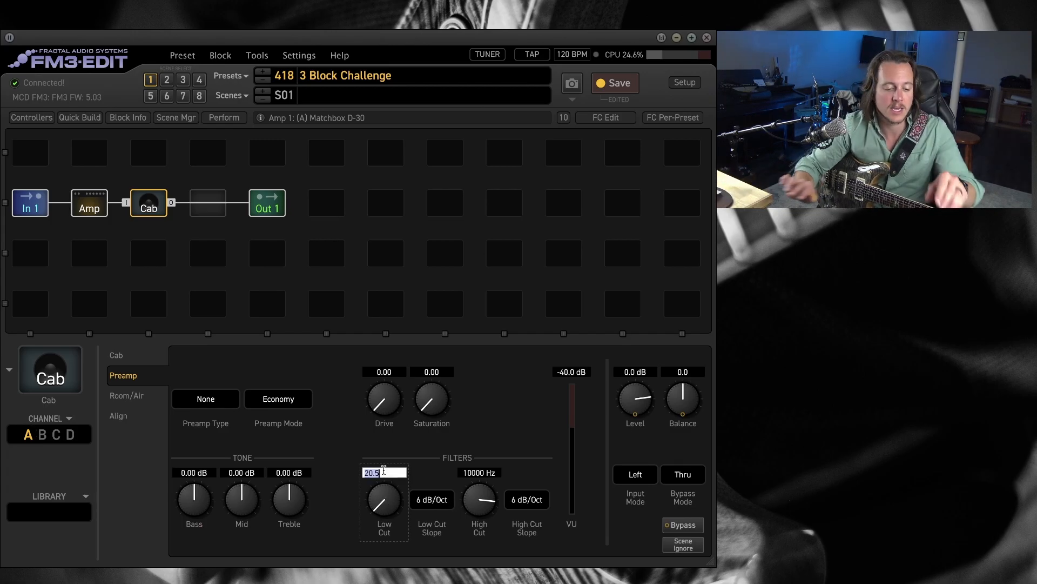
type("100")
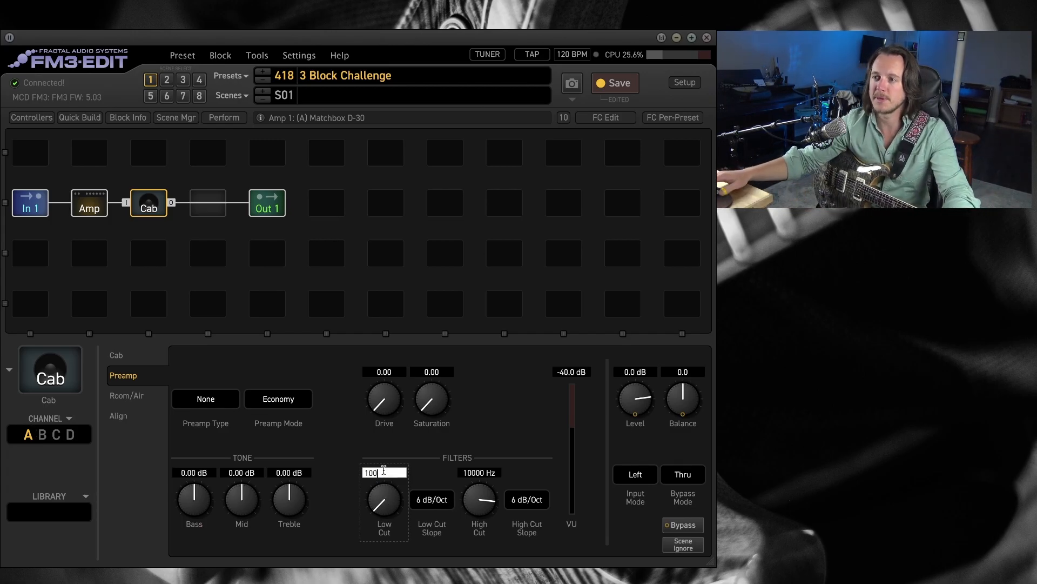
key("Return")
left_click(486, 472)
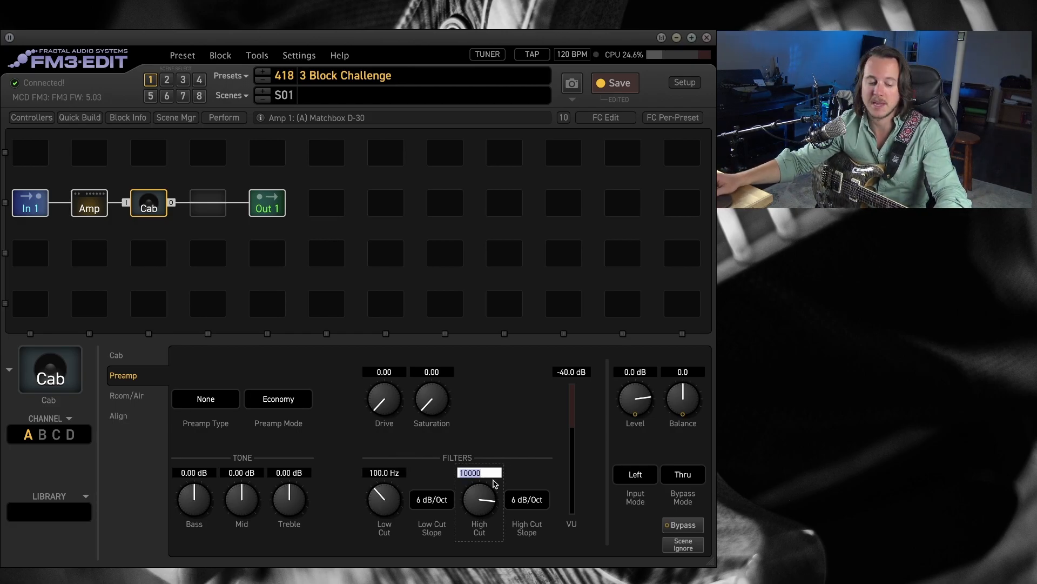
type("6000")
key("Return")
Set both the low cut and high cut slopes of the Cab block's preamp filters to 24 dB/Oct.
left_click(443, 500)
left_click(441, 550)
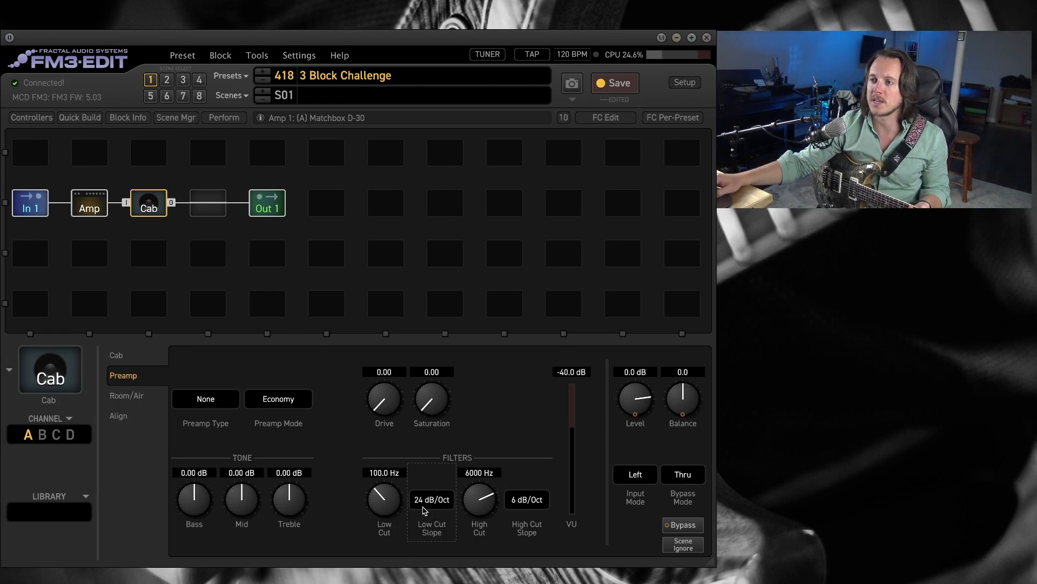
left_click(528, 499)
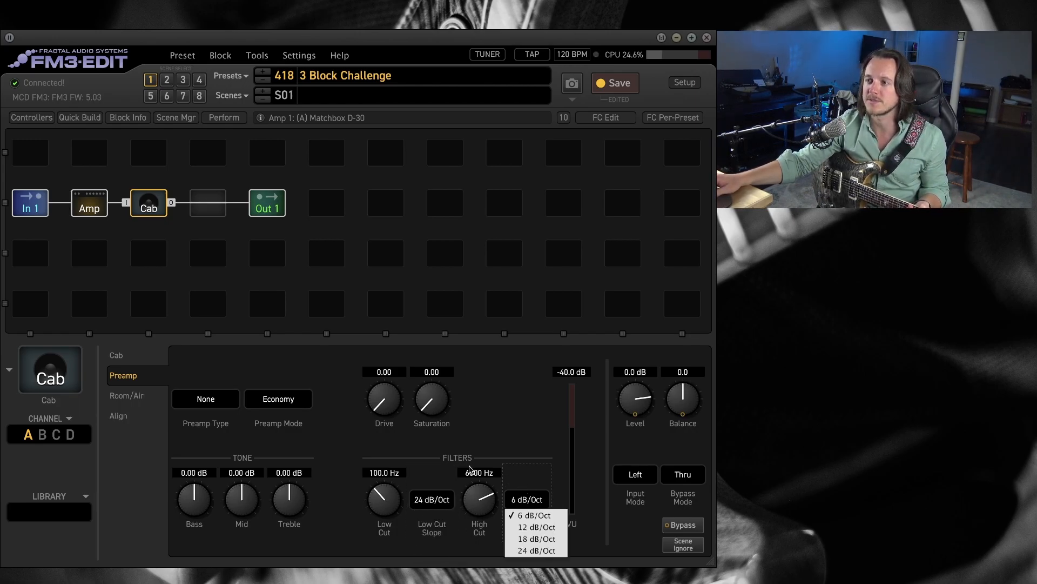
left_click(536, 550)
Adjust the Amp block's tone controls to Bass 1.06, Treble 6.37 and High Cut 3.30.
left_click(90, 204)
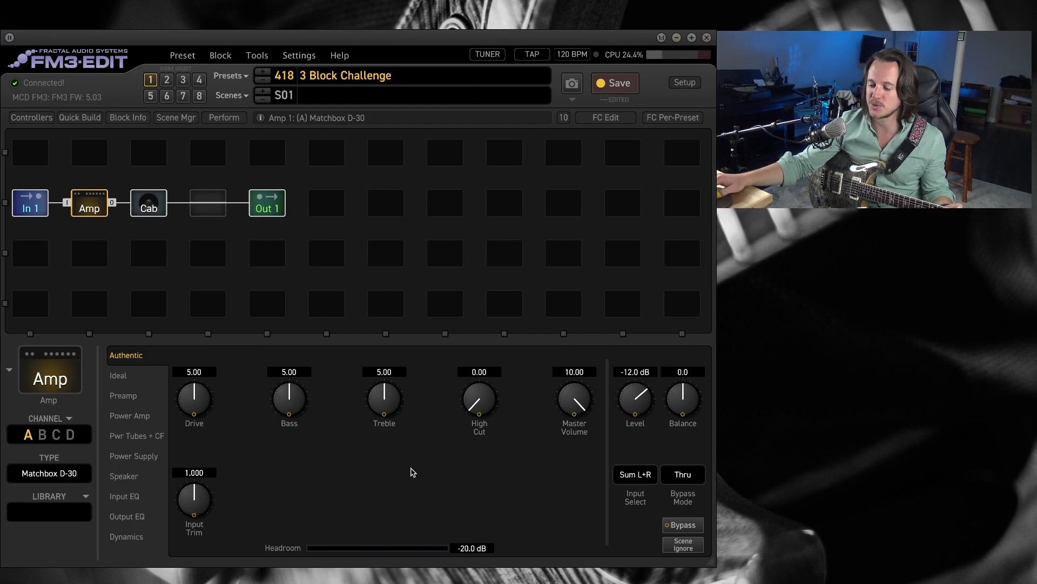
left_click_drag(301, 401, 297, 514)
left_click_drag(294, 408, 295, 409)
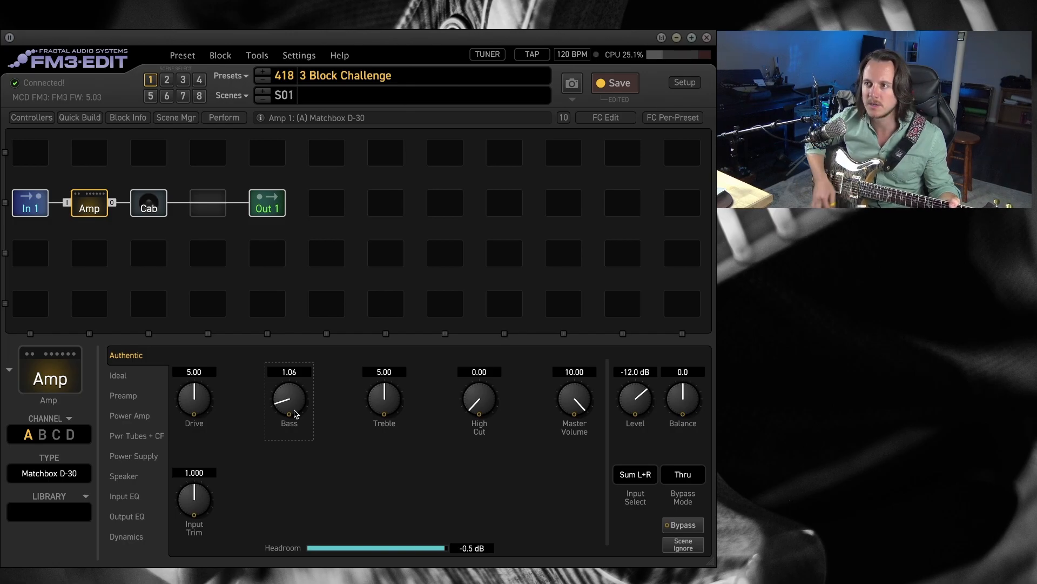
left_click_drag(387, 400, 406, 382)
left_click_drag(479, 406, 532, 346)
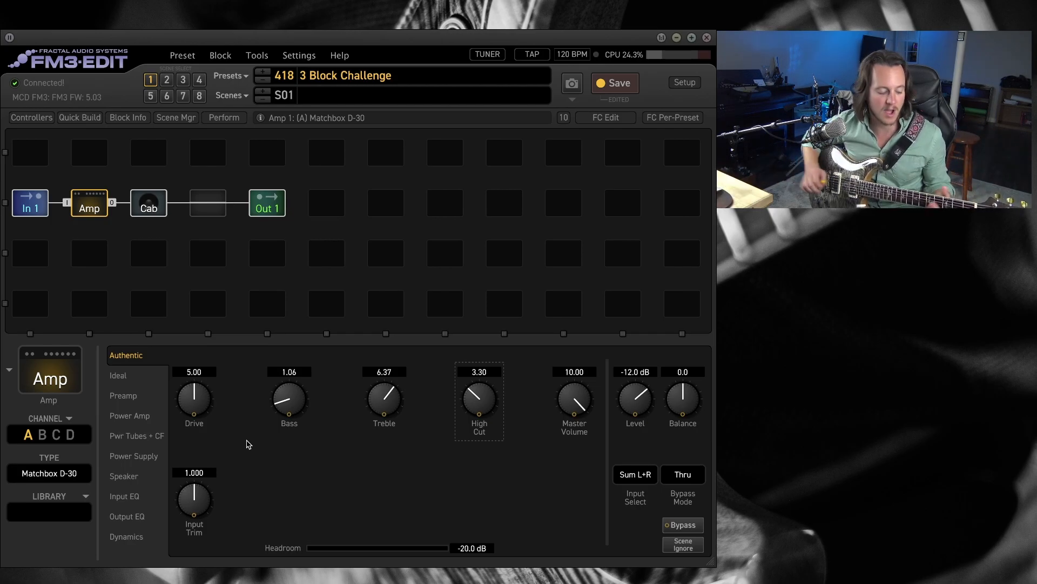
Audition the amp's Drive at 2.48 and 7.43, and set its Out Compression to 3.00.
left_click_drag(203, 397, 198, 475)
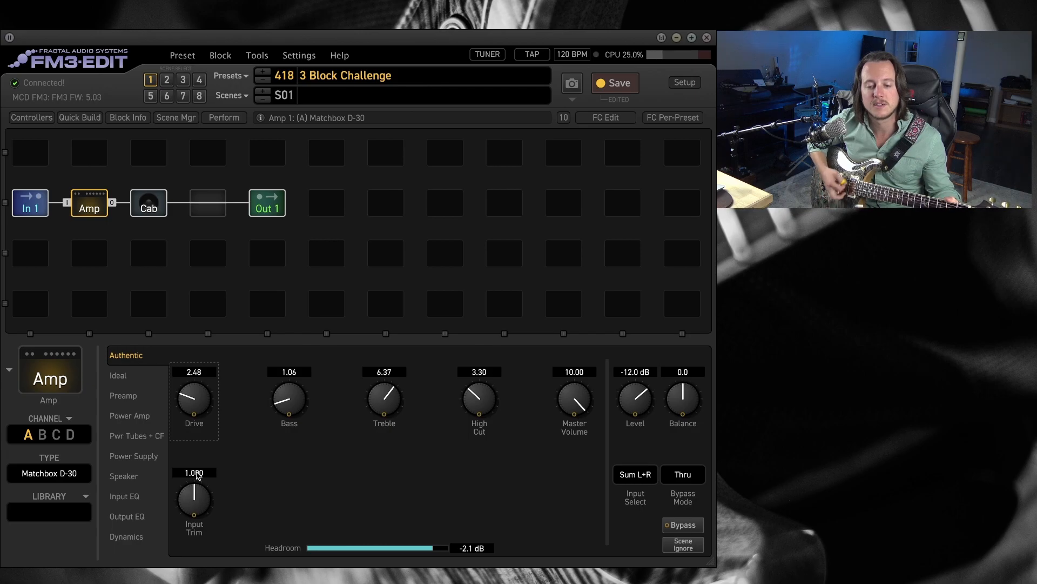
left_click_drag(194, 399, 271, 315)
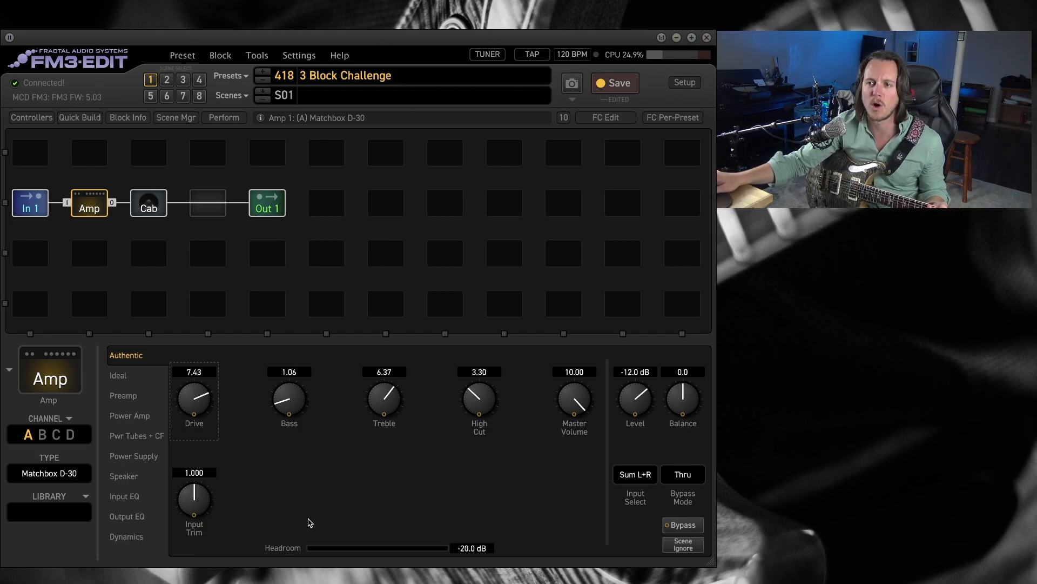
left_click(126, 536)
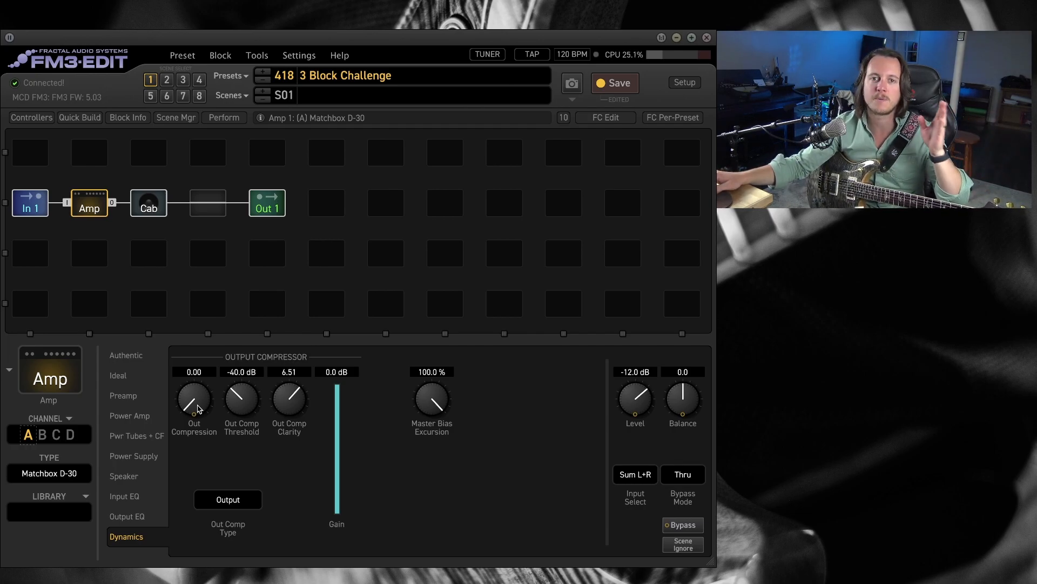
left_click_drag(199, 406, 204, 379)
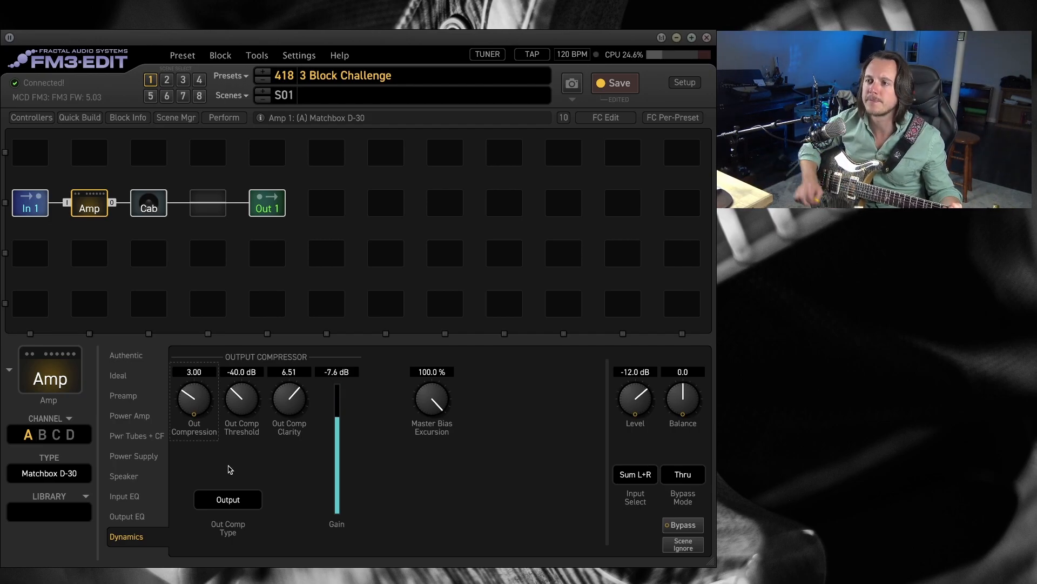
Compare the compressed amp at a low Drive of 2.78 and then raise the Drive to 7.69.
left_click(126, 358)
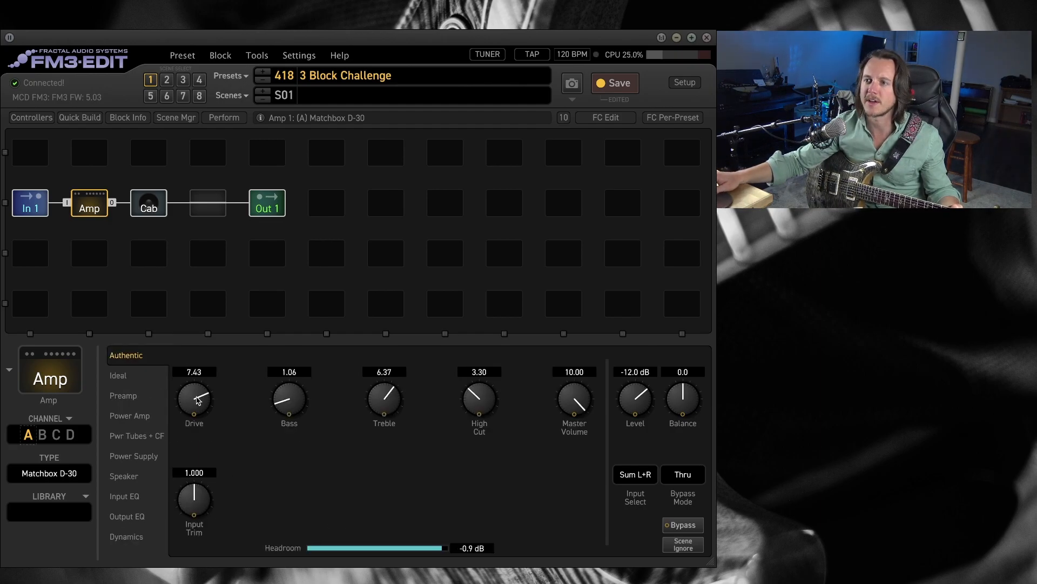
left_click_drag(199, 399, 222, 565)
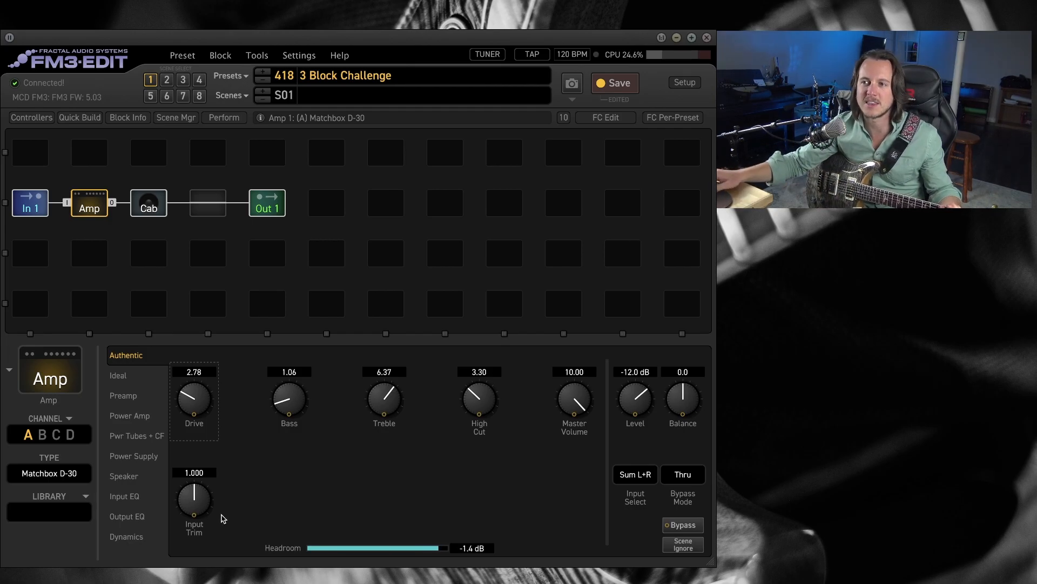
left_click_drag(202, 407, 262, 301)
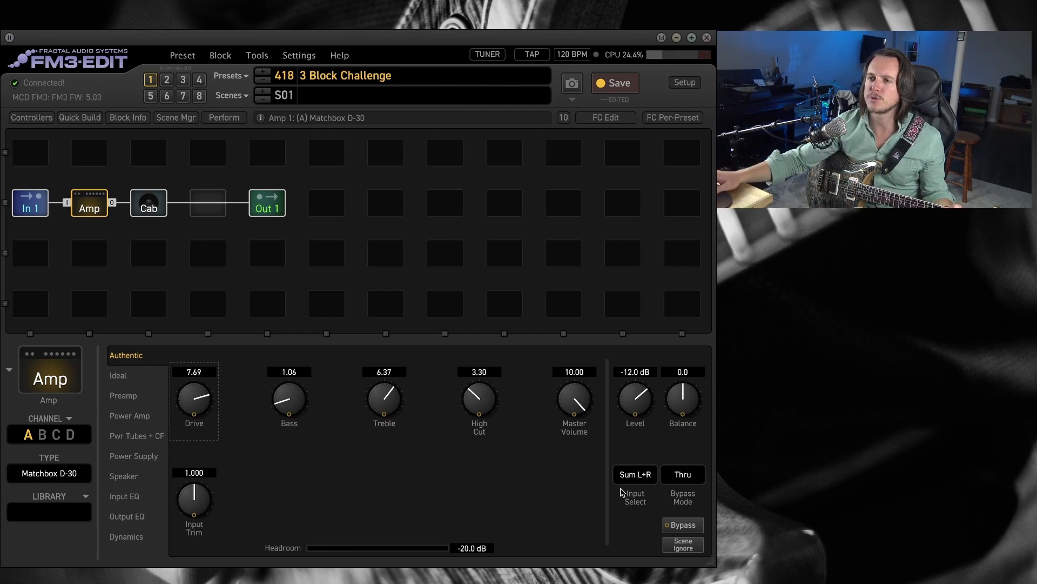
Raise the amp's Level to -7.8 dB and check the Output 1 meters in the Preset Leveling window.
mouse_move(989, 193)
left_mouse_down()
mouse_move(593, 212)
mouse_move(610, 214)
mouse_move(502, 189)
mouse_move(994, 193)
left_mouse_up()
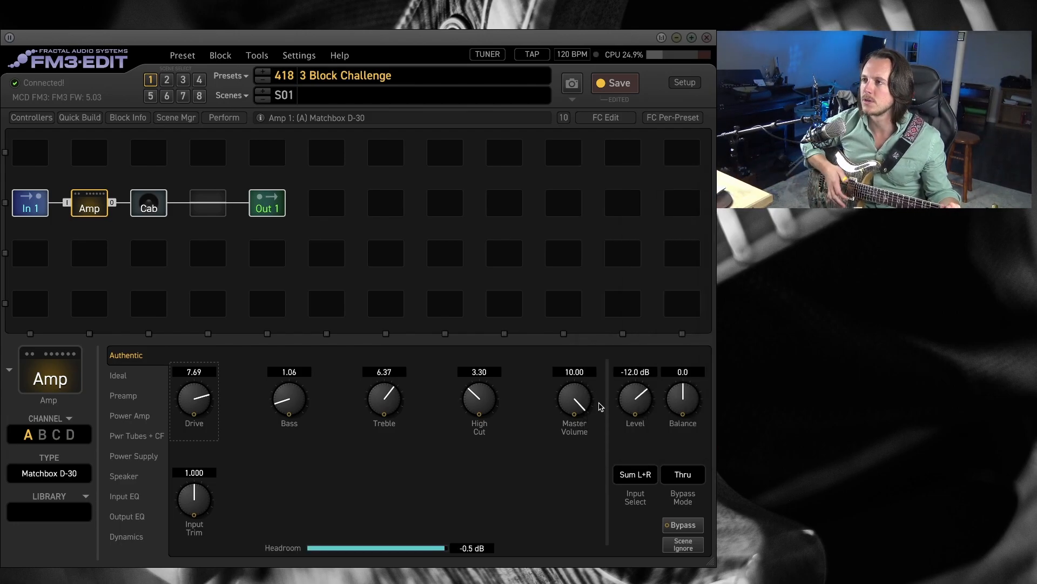
left_click_drag(646, 409, 646, 400)
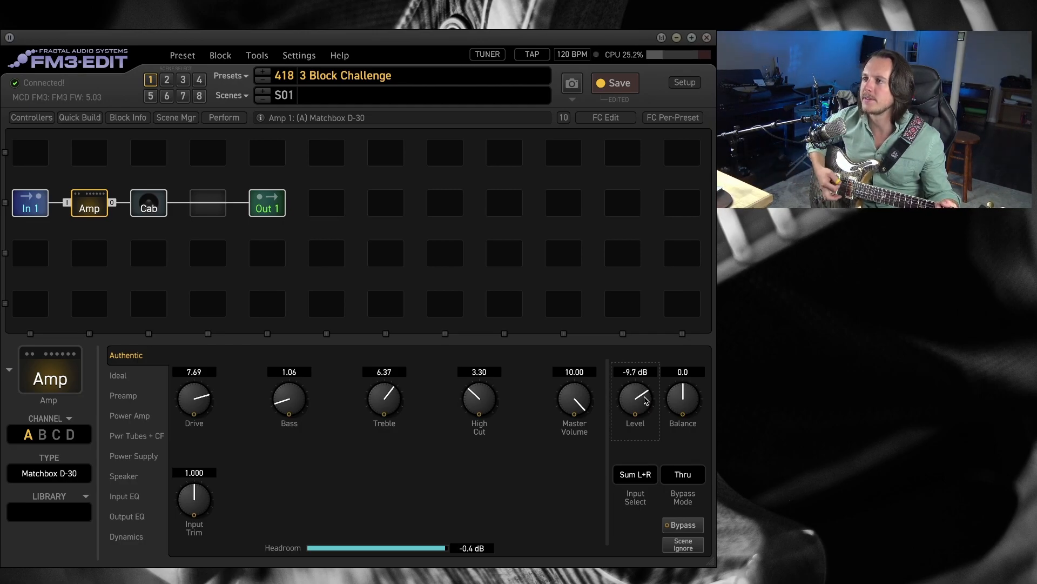
left_click_drag(646, 401, 648, 397)
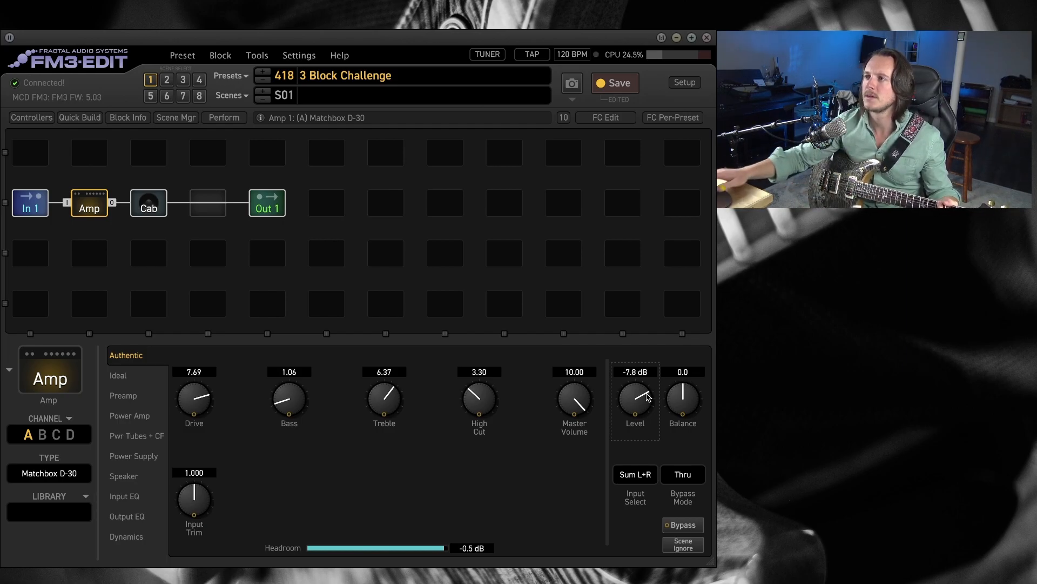
left_click_drag(889, 157, 450, 195)
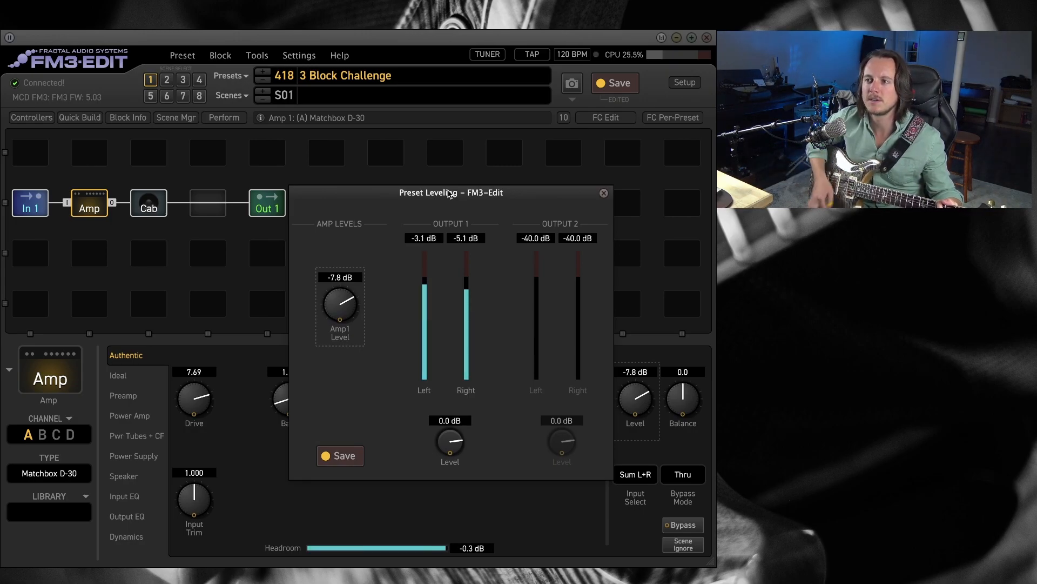
left_click_drag(448, 193, 889, 162)
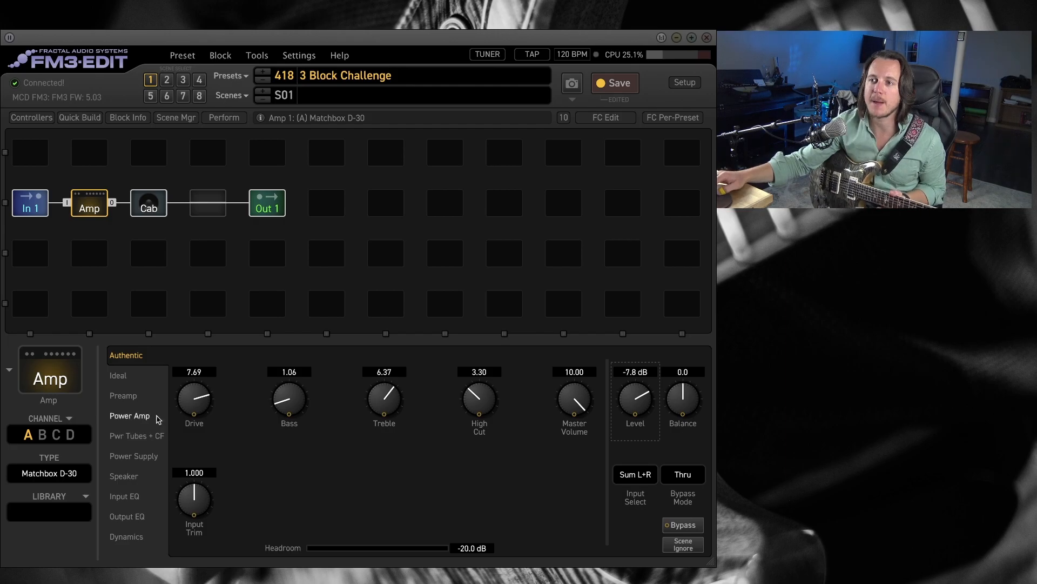
Assign Scene Controller 1 as the modifier for the amp's Drive, with a parameter range from 2.64 to 7.55.
right_click(203, 407)
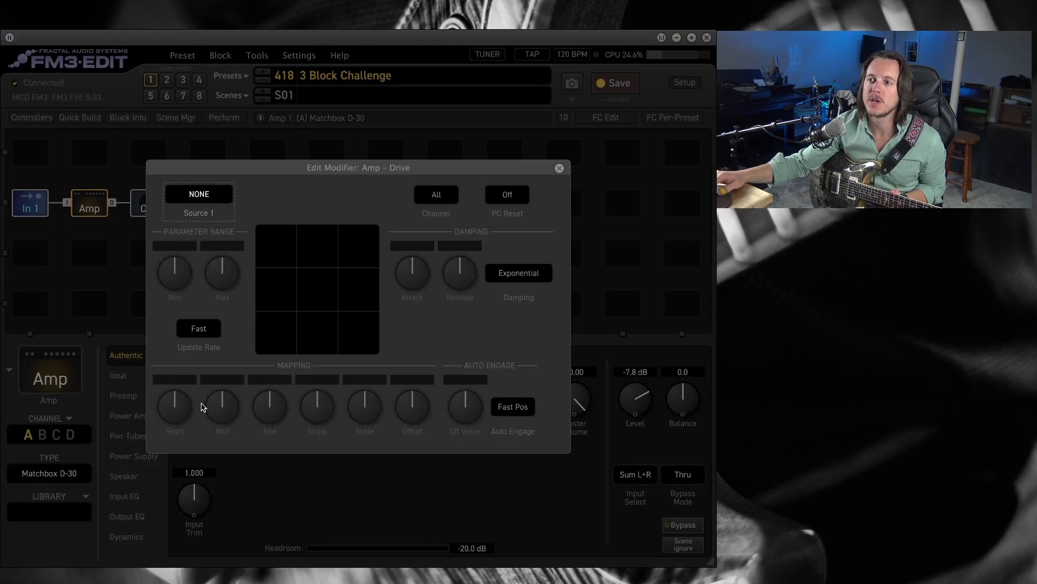
left_click(200, 195)
left_click(238, 193)
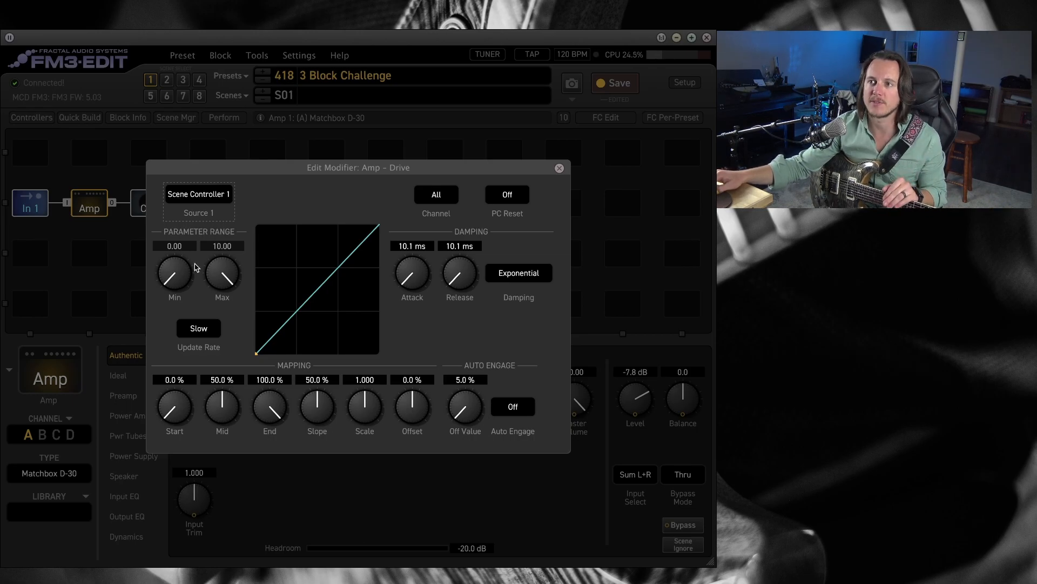
left_click_drag(174, 288, 208, 248)
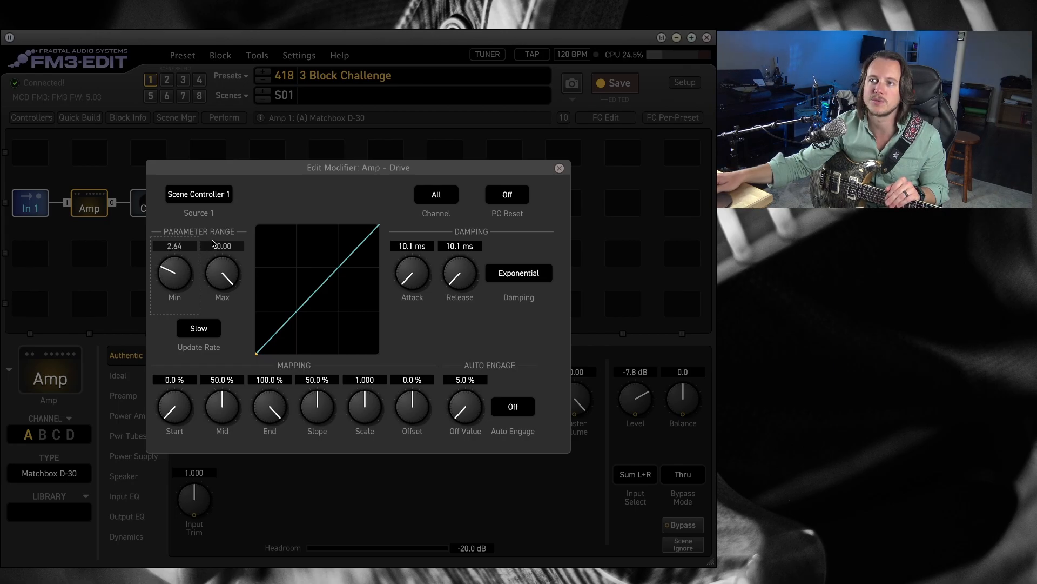
left_click_drag(224, 276, 224, 350)
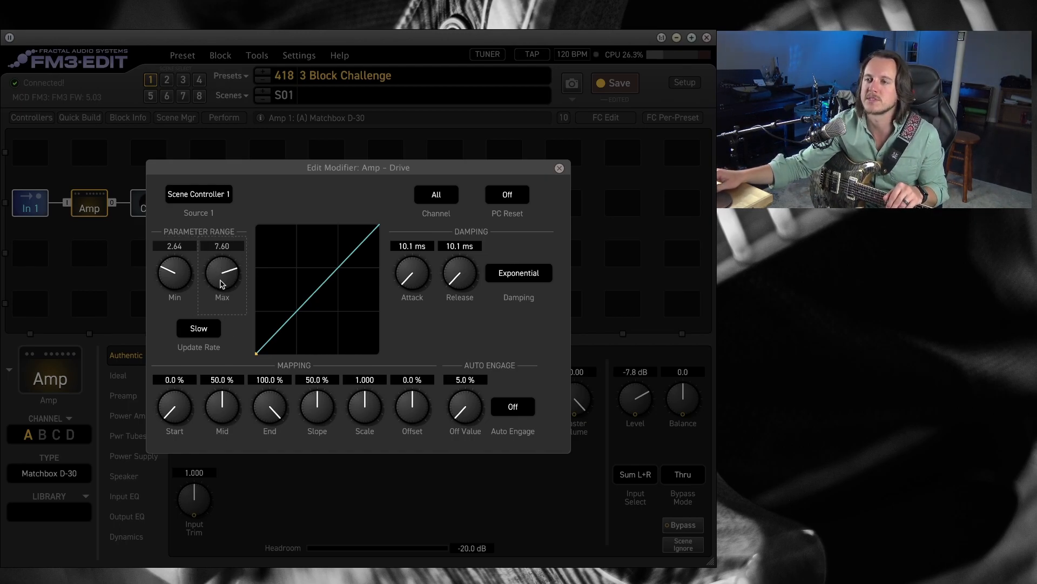
left_click_drag(222, 276, 222, 278)
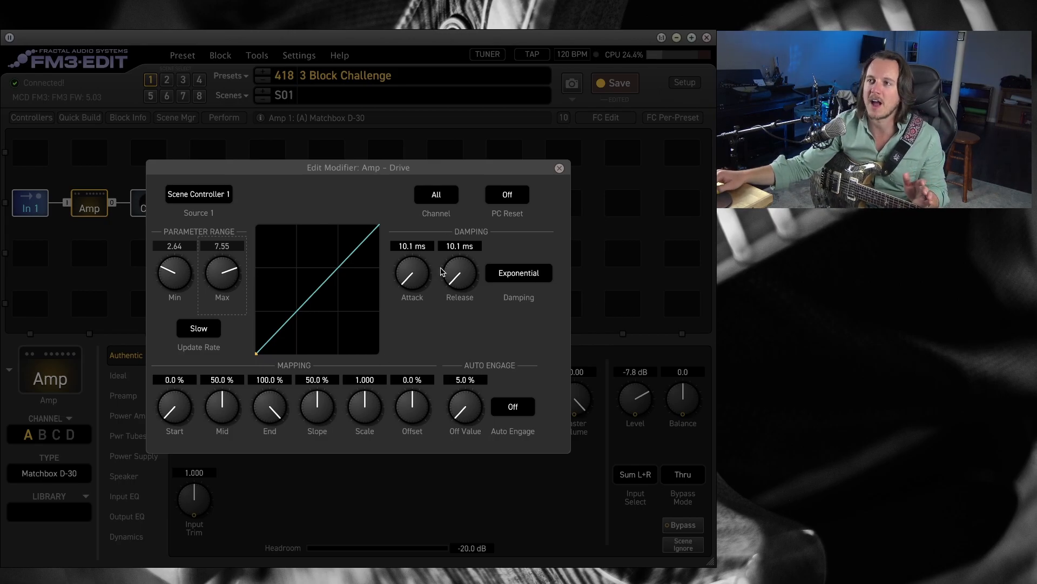
Set the Drive modifier's damping to Linear with an Attack and Release of 444.0 ms each.
left_click(509, 275)
left_click(522, 308)
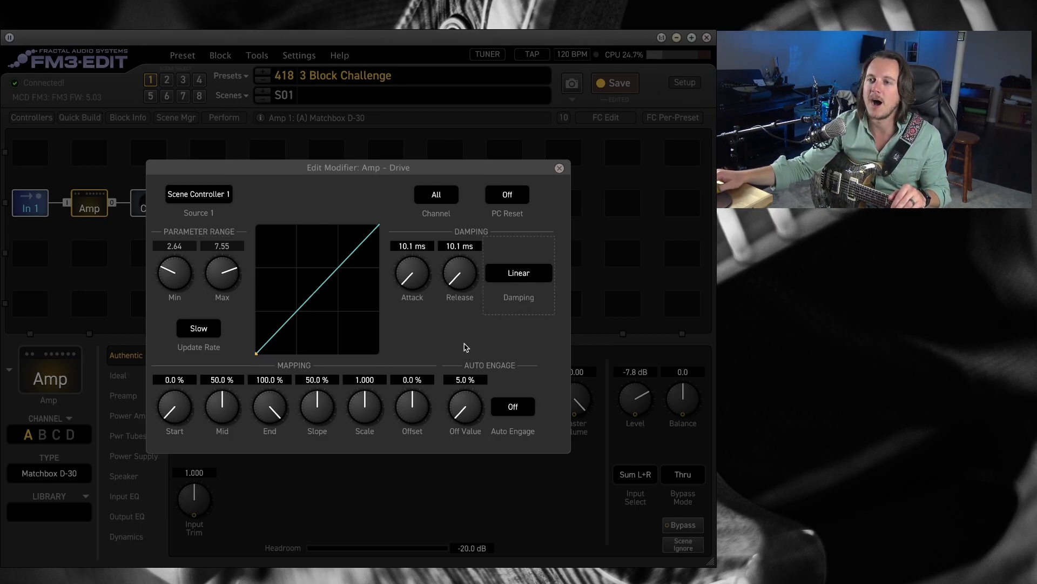
left_click_drag(415, 279, 416, 265)
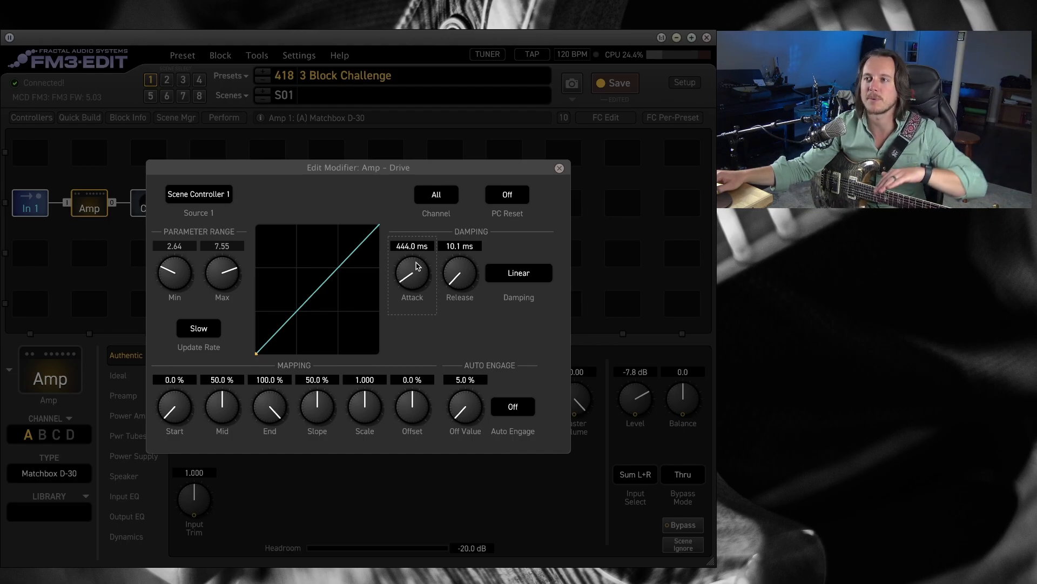
left_click_drag(468, 277, 463, 275)
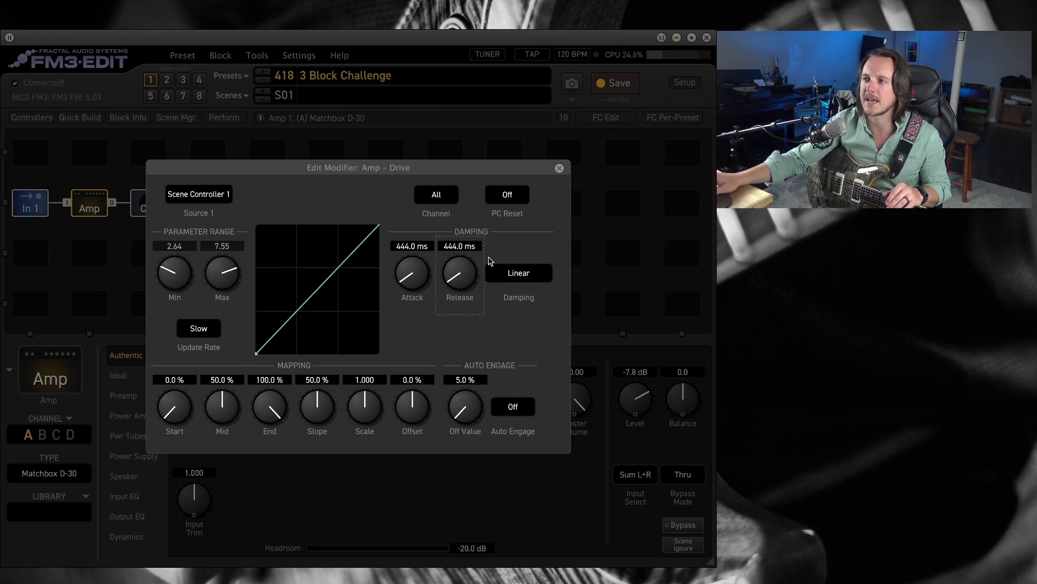
left_click(560, 168)
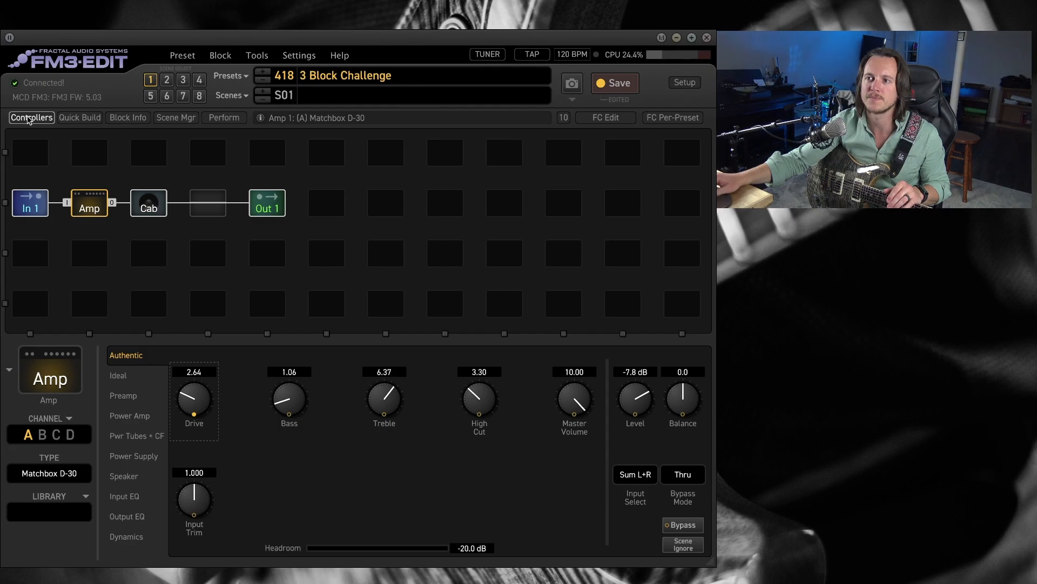
Set Scene Controller 1 to 100.0 % for Scene 2 and Scene 3.
left_click(28, 118)
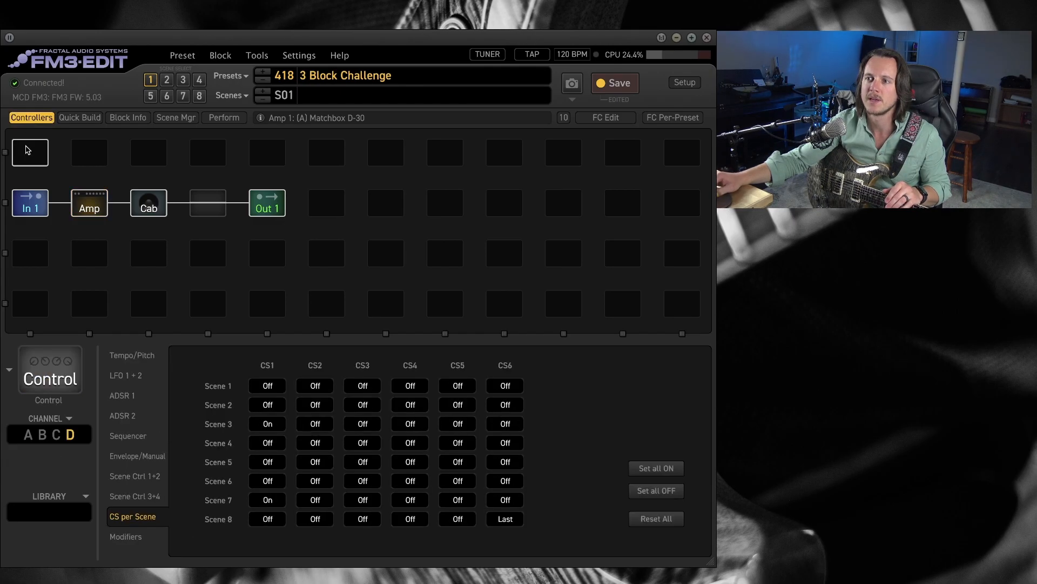
left_click(155, 480)
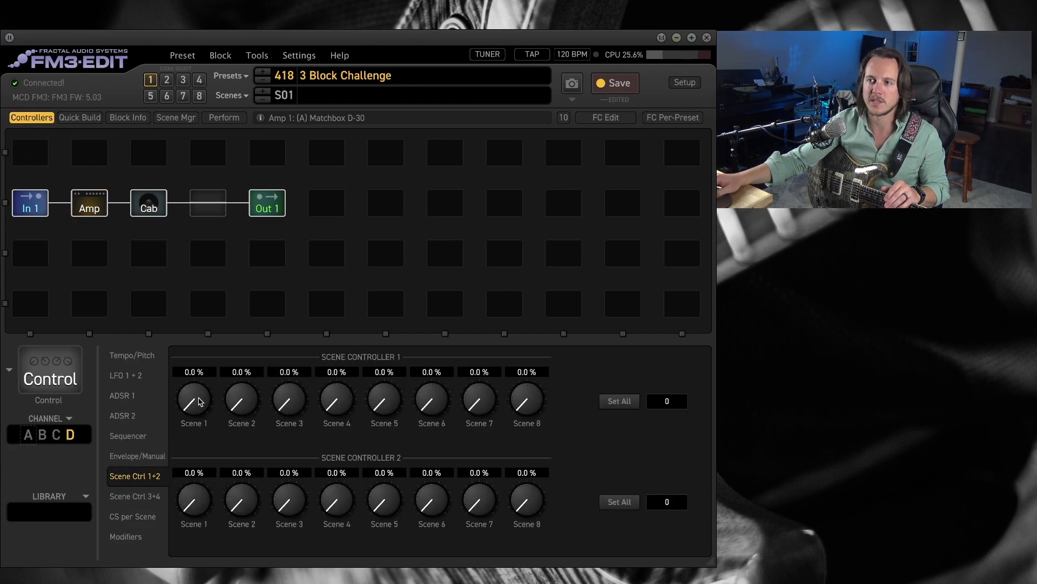
left_click_drag(241, 405, 359, 169)
left_click_drag(282, 408, 366, 108)
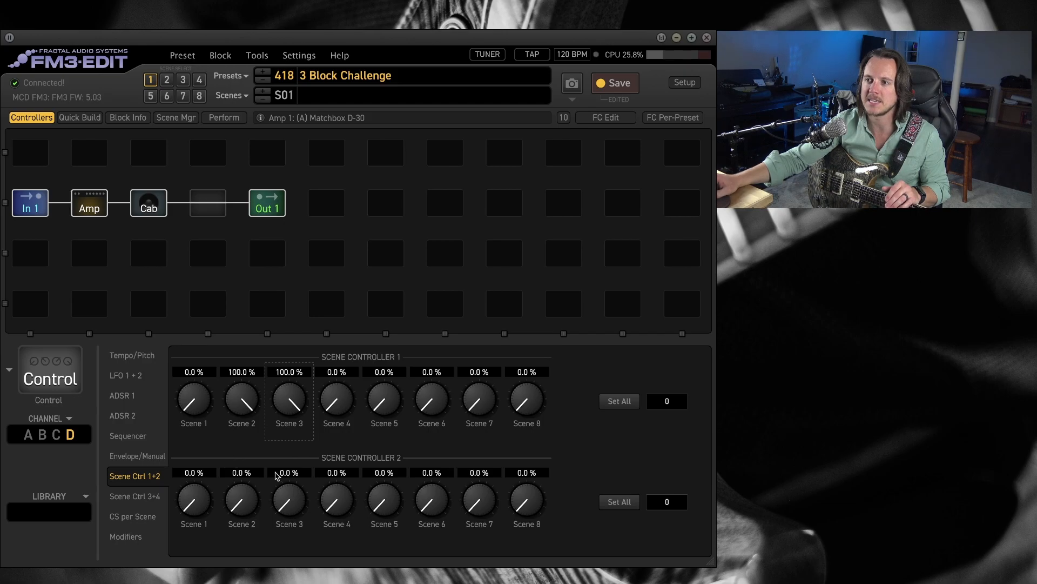
Review the modifier settings on the amp's Drive.
left_click(100, 214)
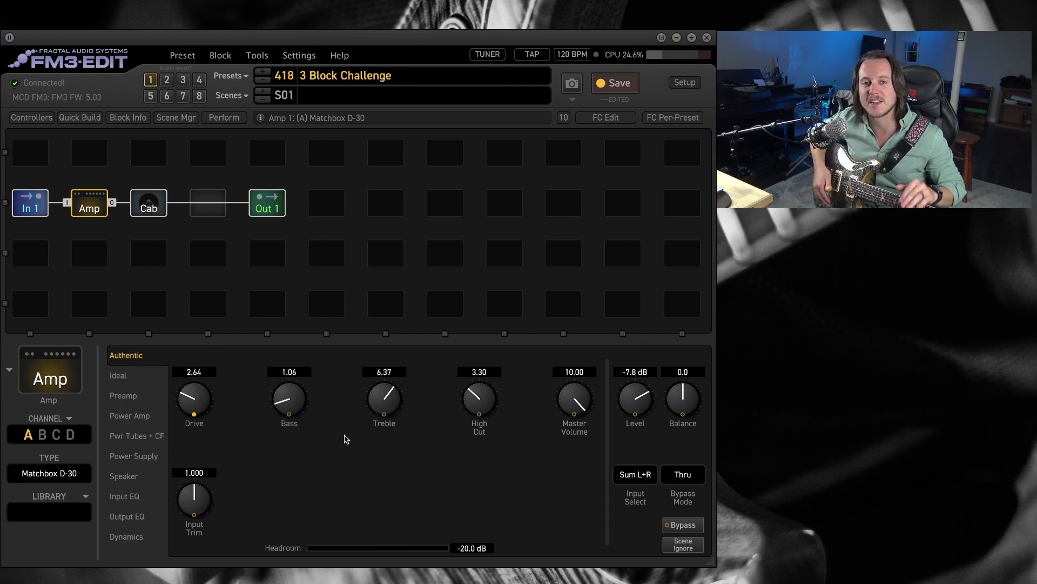
right_click(201, 397)
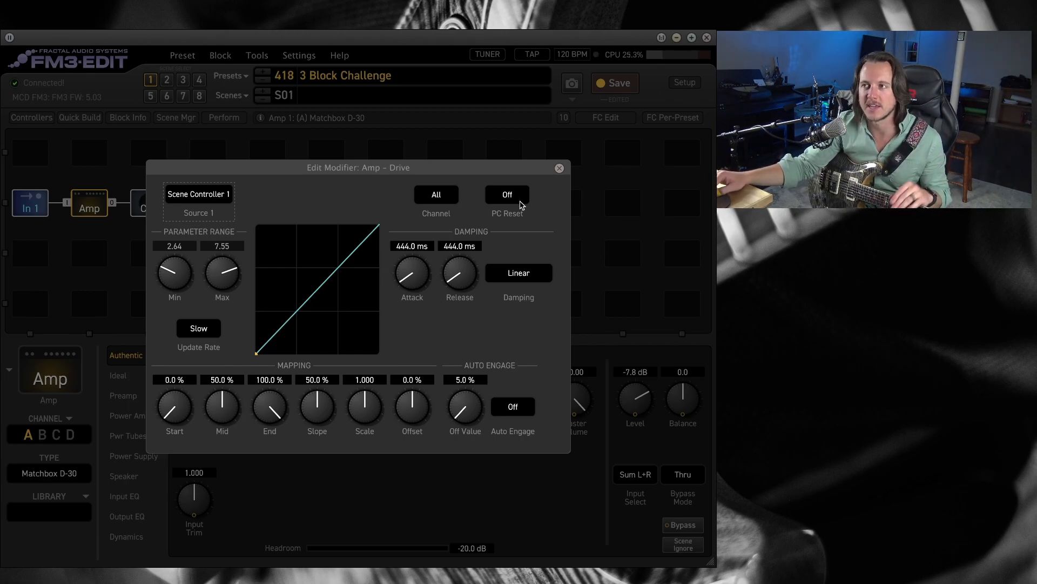
left_click(560, 169)
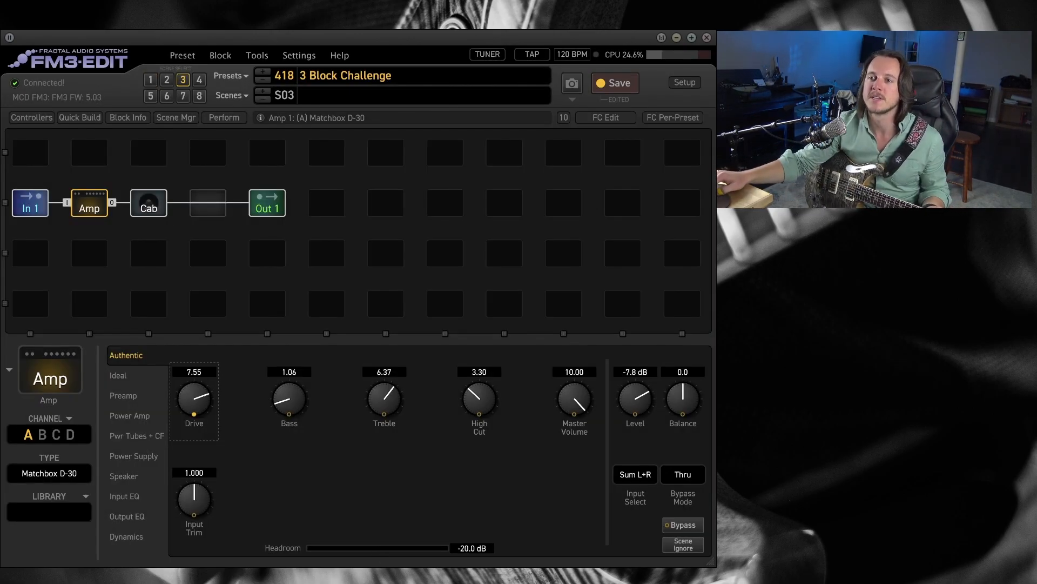
Set the amp's input boost to the Super OD type with a Boost Level of 15.50 dB and switch it on.
left_click(125, 395)
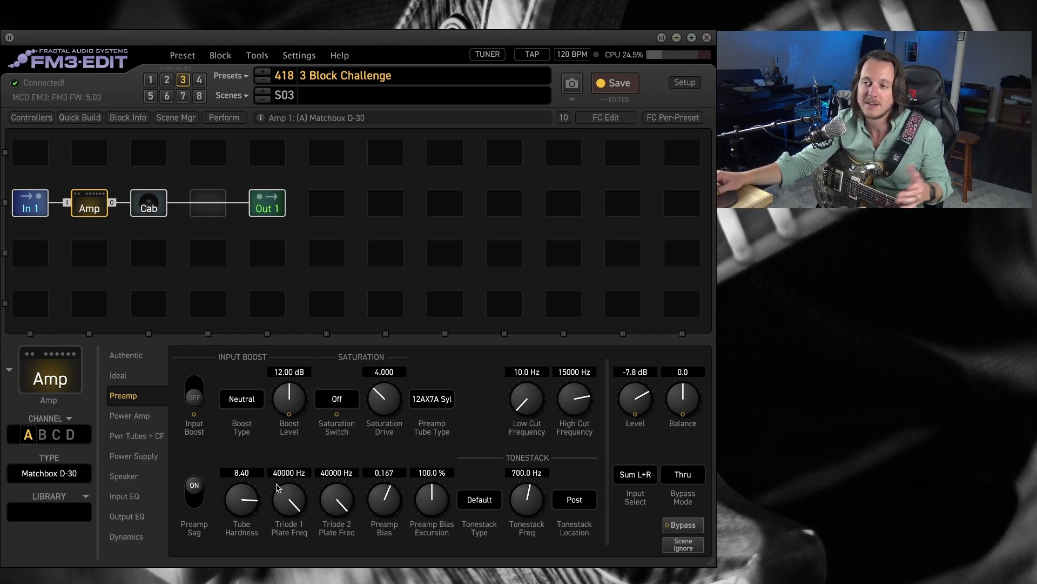
left_click(248, 400)
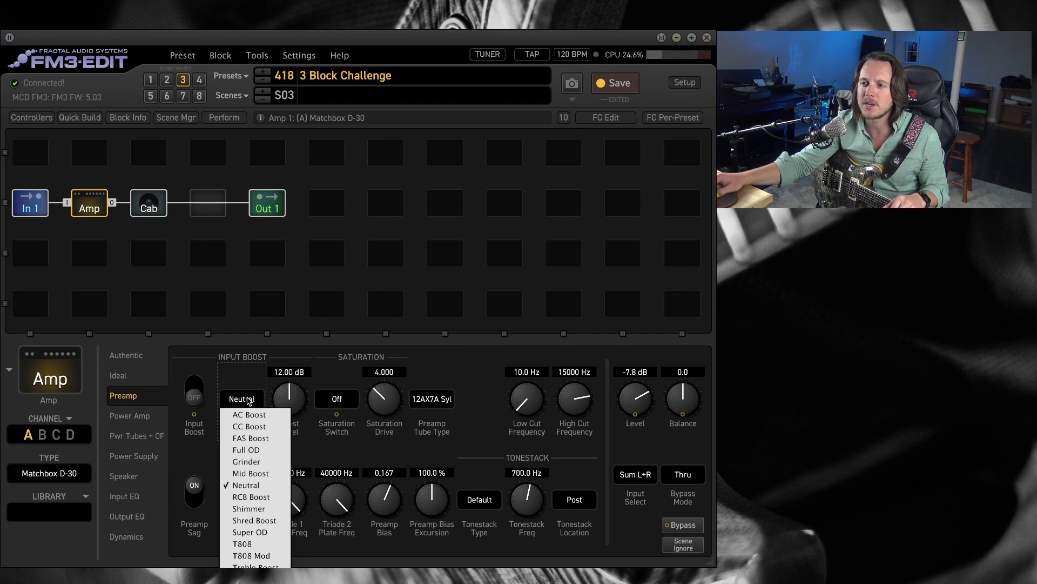
left_click(268, 531)
left_click_drag(295, 401, 314, 371)
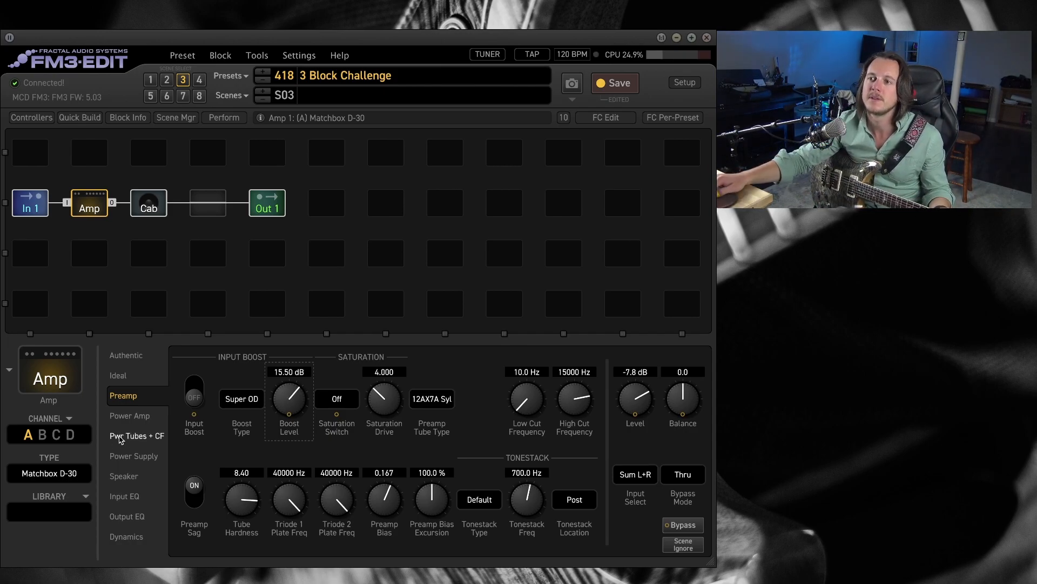
left_click(197, 401)
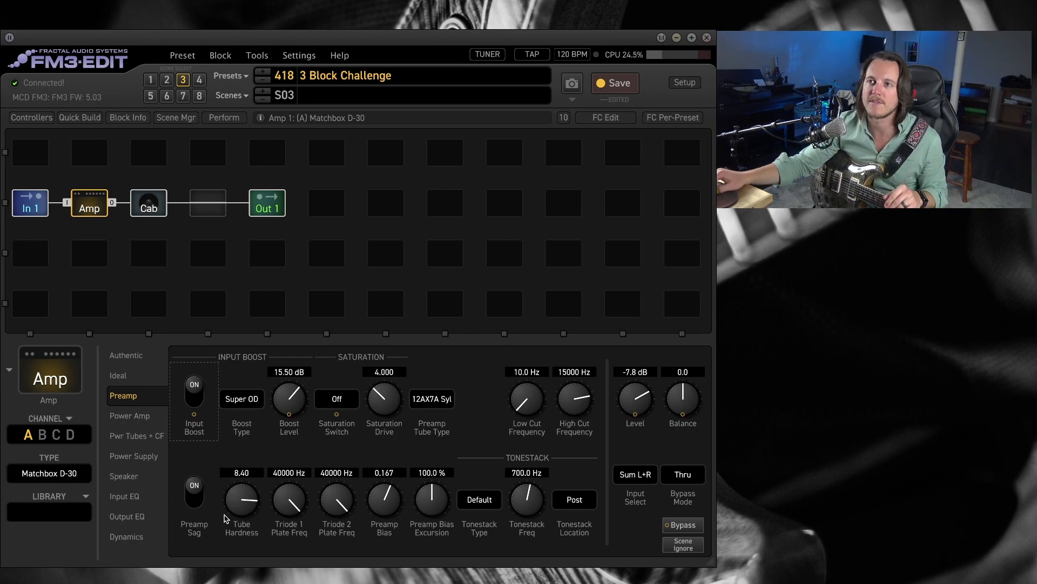
Set every control switch to Off for all scenes, with only CS1 set to On for Scene 3.
left_click(31, 117)
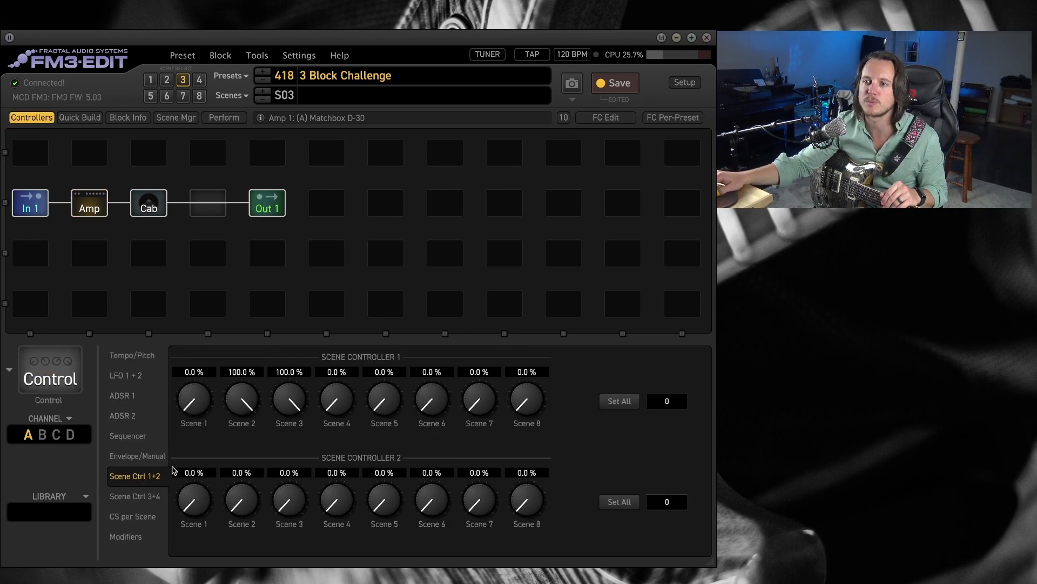
left_click(145, 522)
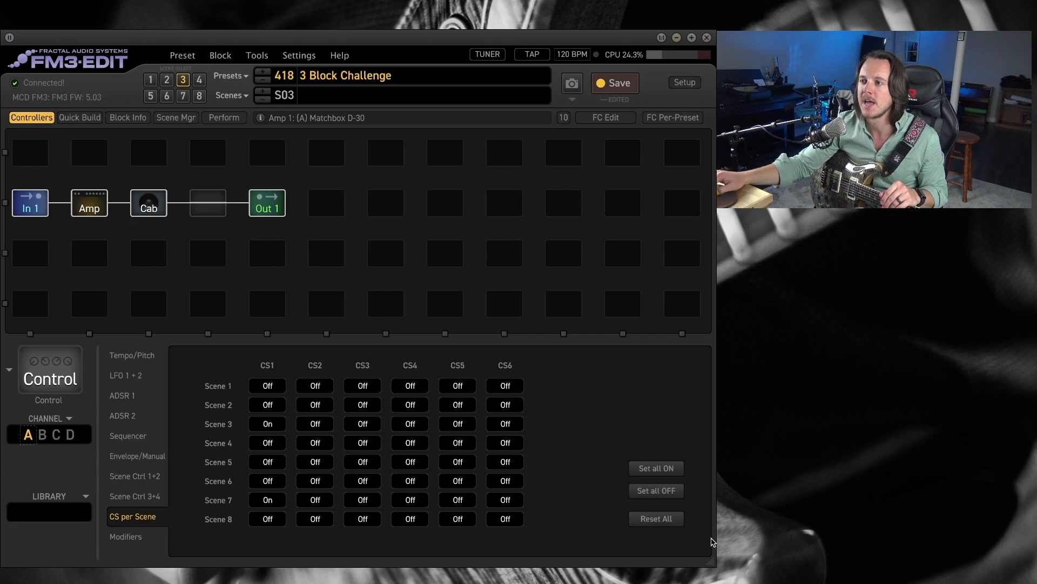
left_click(657, 491)
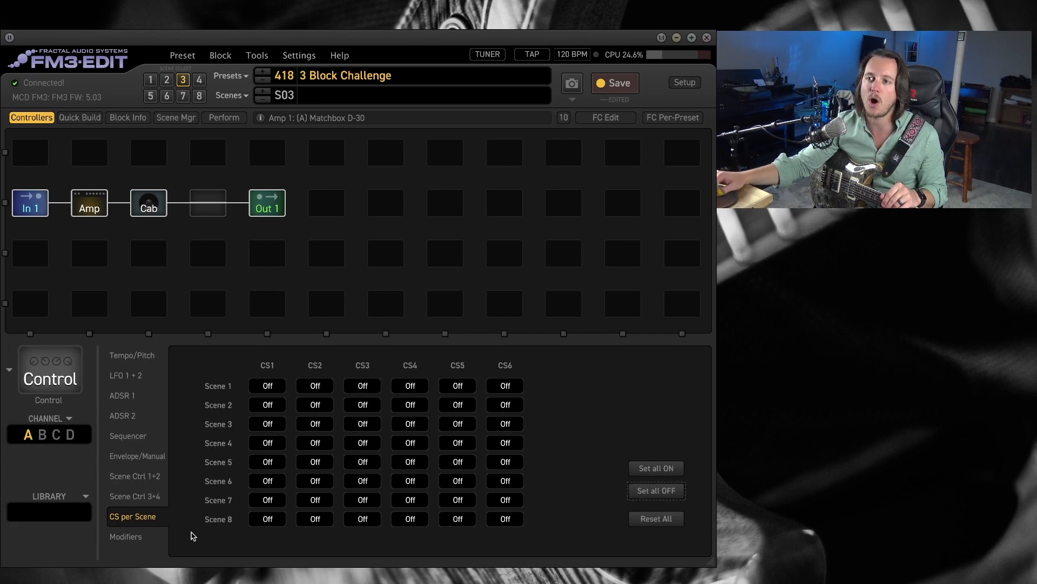
left_click(273, 426)
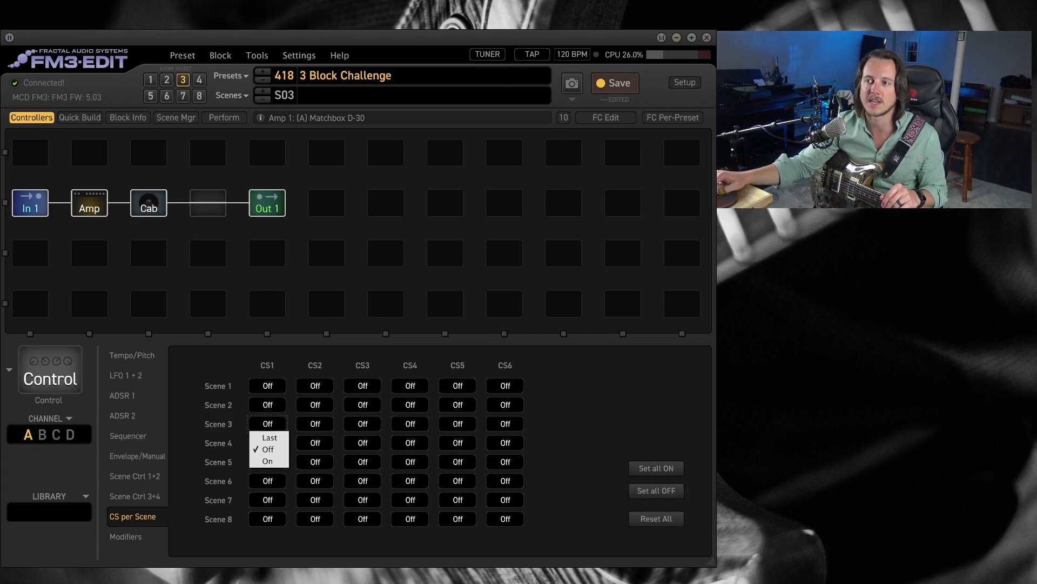
left_click(275, 462)
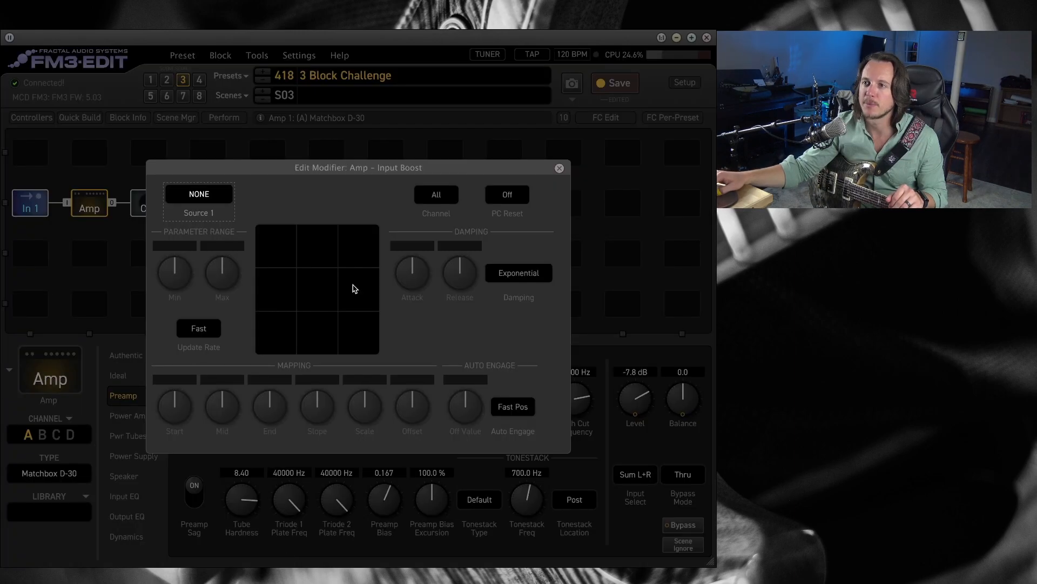
Assign Control Switch 1 as the modifier for the amp's Input Boost and check the per-scene switch settings.
left_click(225, 196)
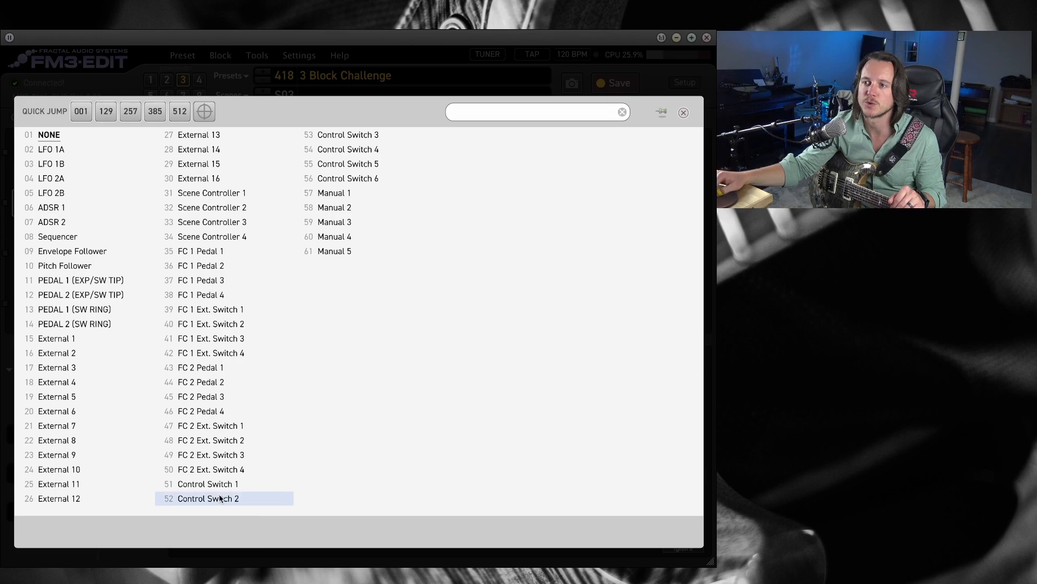
left_click(208, 484)
left_click(559, 168)
left_click(32, 117)
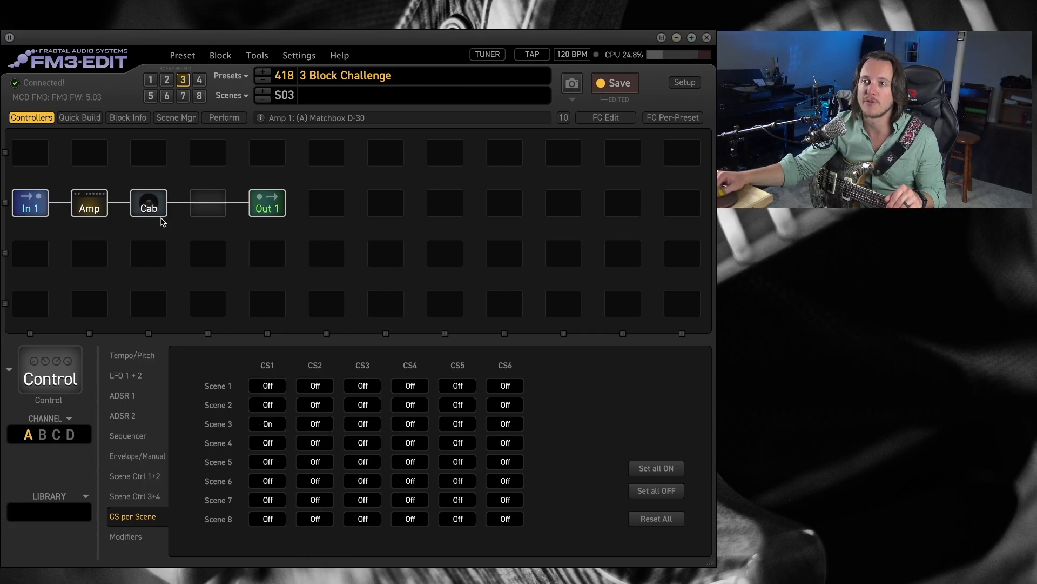
left_click(94, 207)
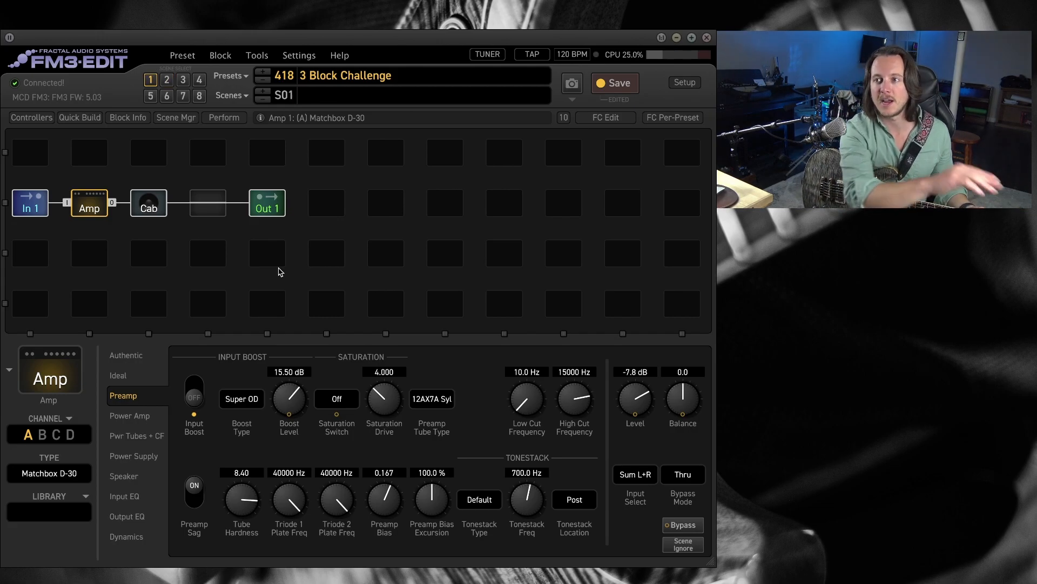
left_click(136, 358)
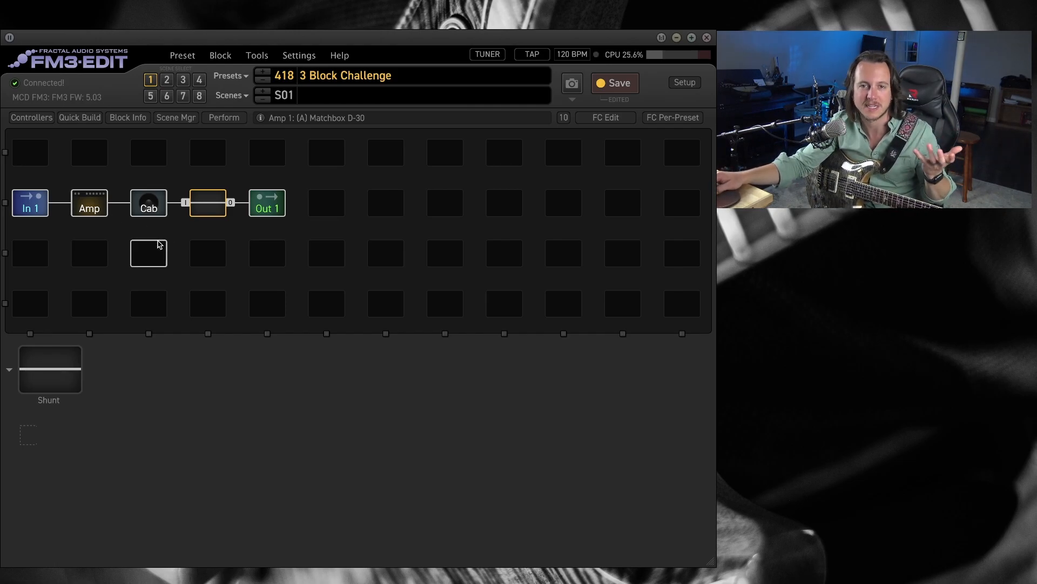
Replace the shunt after the Cab with a Multitap Delay of type Quad Parallel Delay and turn down Level 1 and Level 2.
right_click(206, 209)
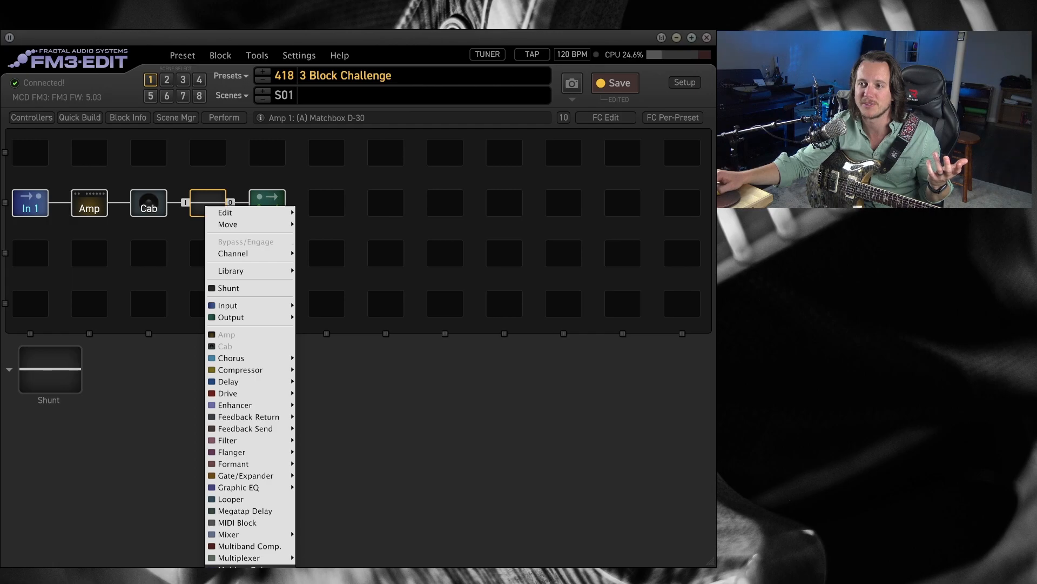
left_click(238, 562)
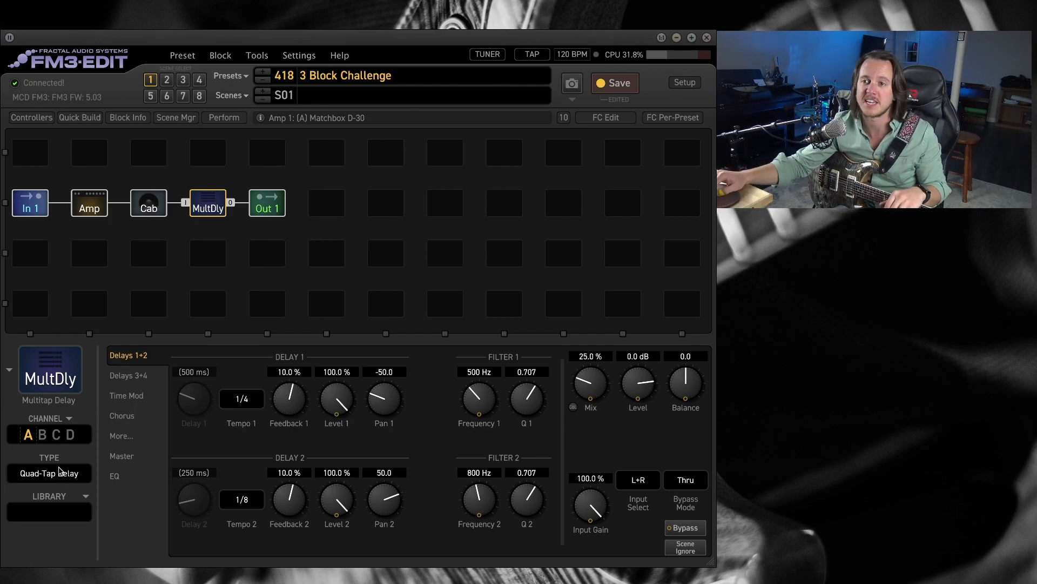
left_click(62, 475)
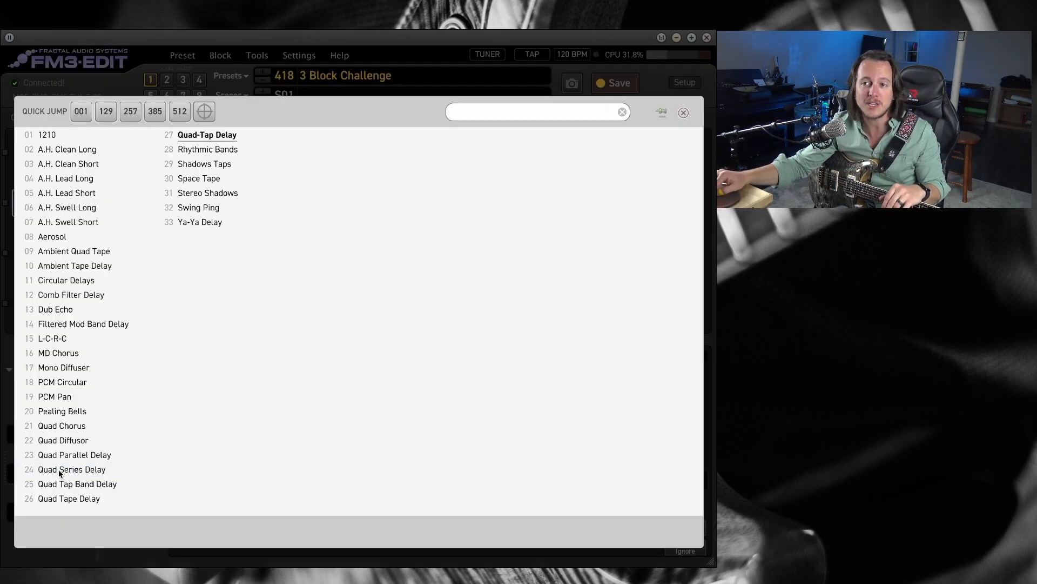
left_click(111, 455)
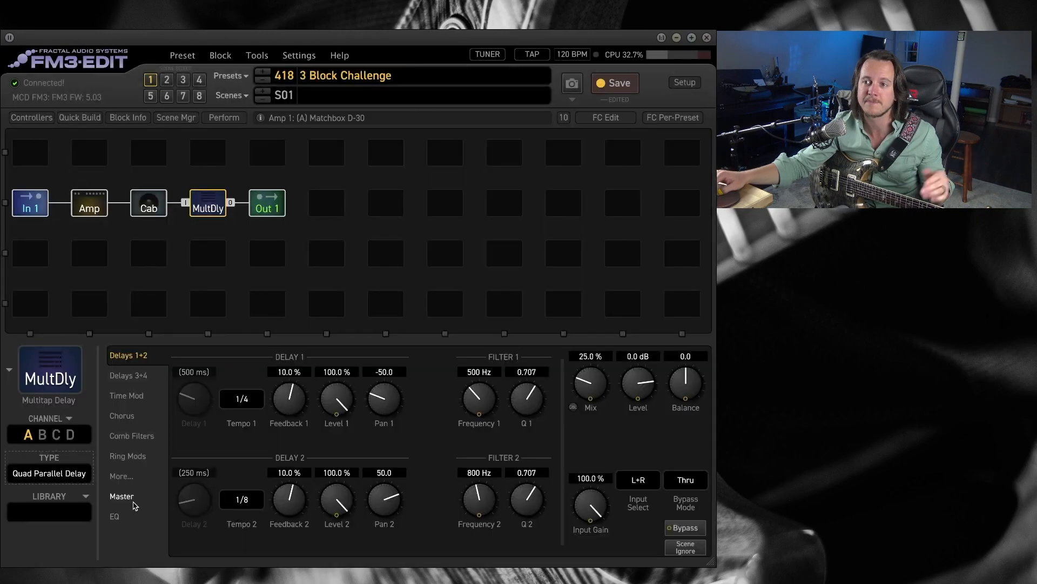
left_click_drag(343, 403, 344, 555)
left_click_drag(341, 498, 346, 560)
Set Tempo 3 and Tempo 4 to None, Delay 3 to 46.3 ms and Delay 4 to 62.3 ms.
left_click(143, 375)
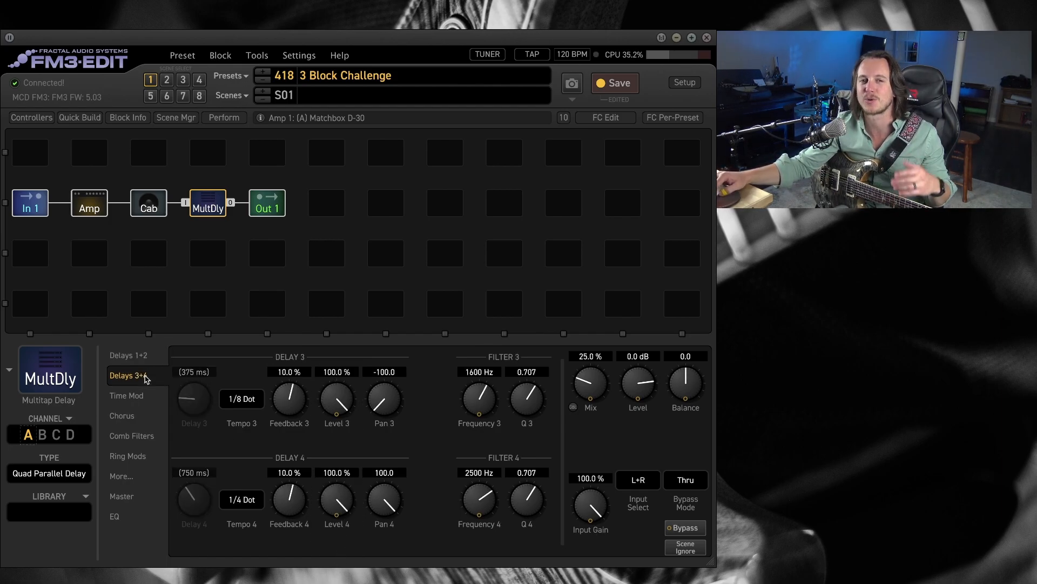
left_click(241, 399)
left_click(467, 138)
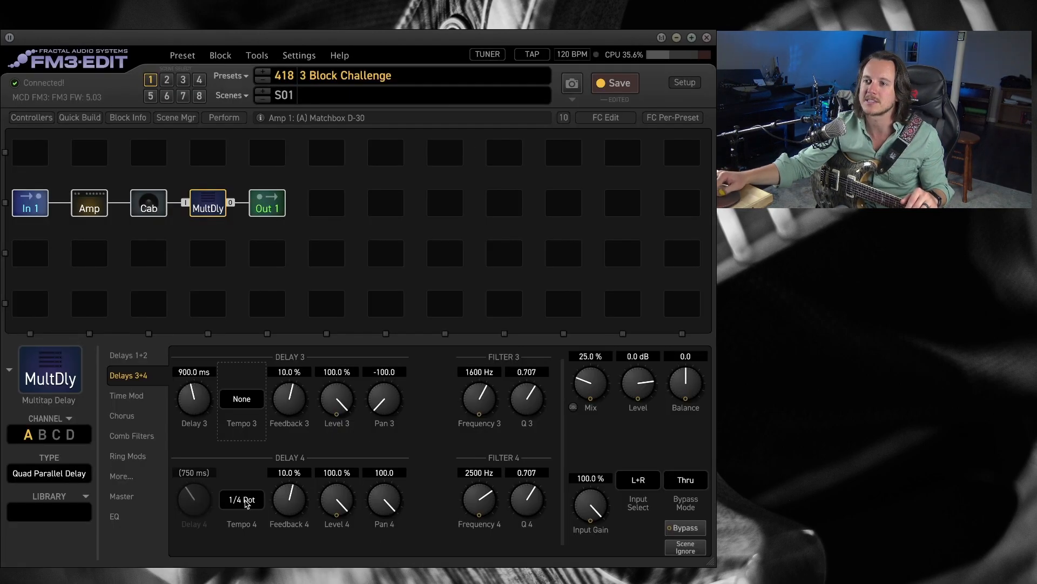
left_click(241, 496)
left_click(468, 135)
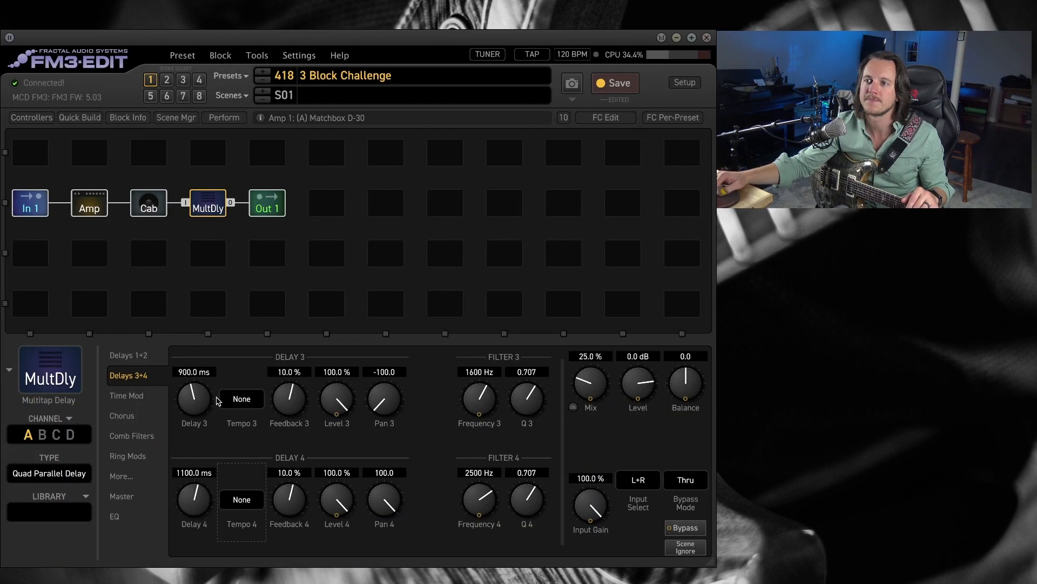
left_click_drag(195, 398, 199, 439)
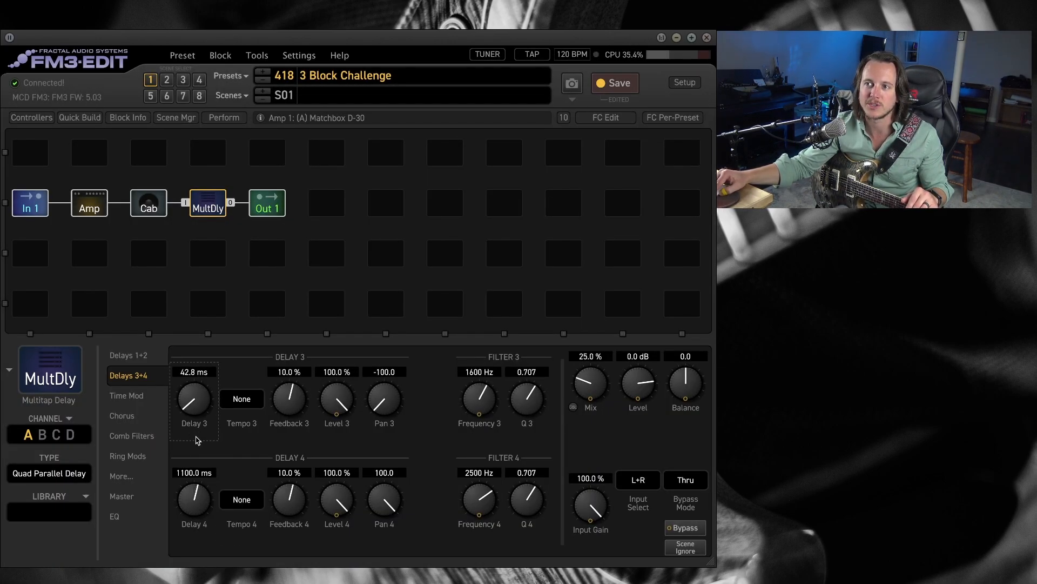
left_click_drag(203, 511, 201, 552)
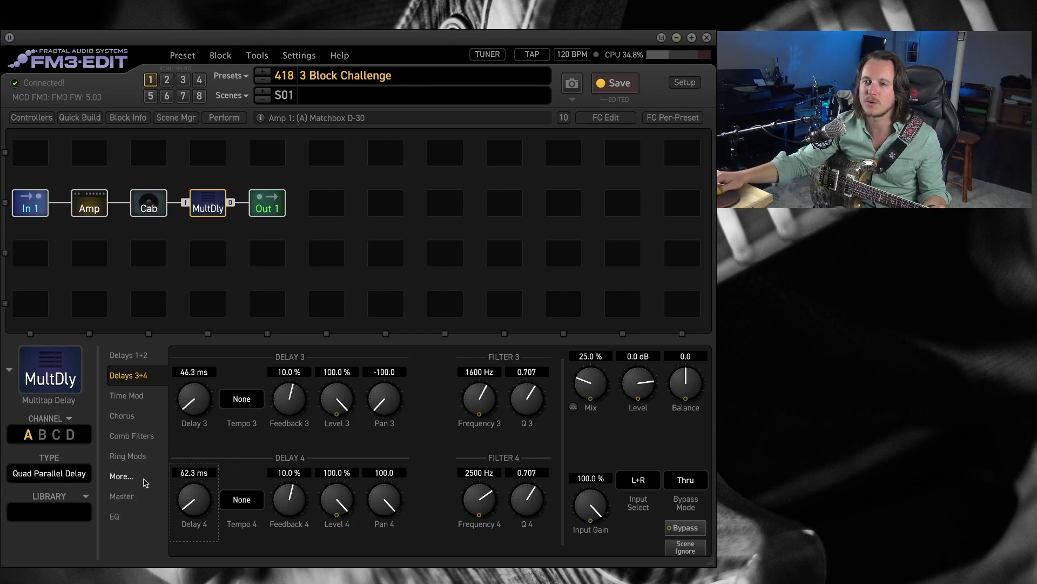
Set the Multitap Delay's EQ to a Low Cut of 181.7 Hz and a High Cut of 4378 Hz.
left_click(131, 518)
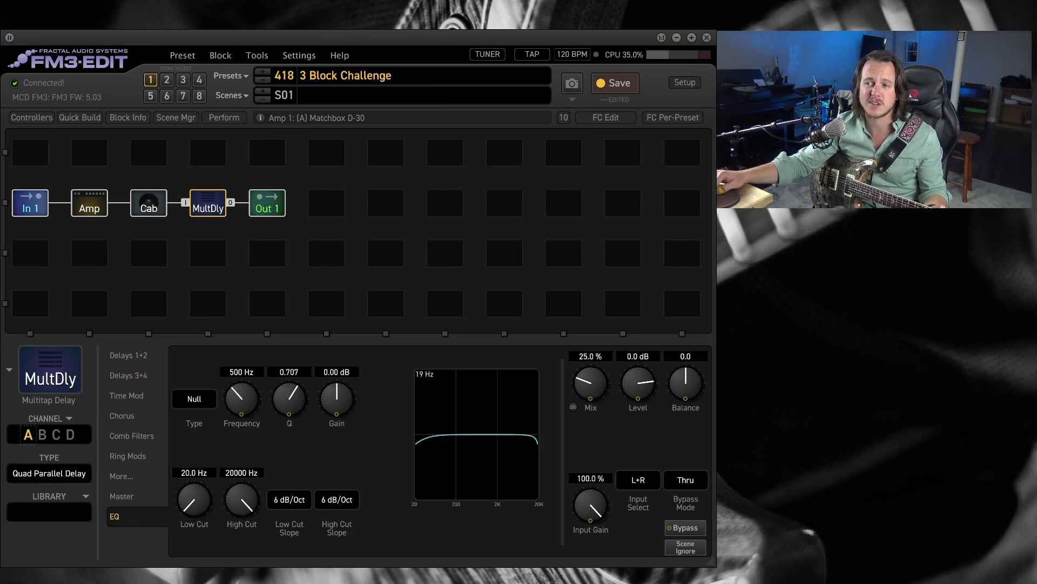
left_click_drag(193, 501, 277, 436)
mouse_move(239, 499)
left_mouse_down()
mouse_move(194, 565)
mouse_move(248, 496)
left_mouse_up()
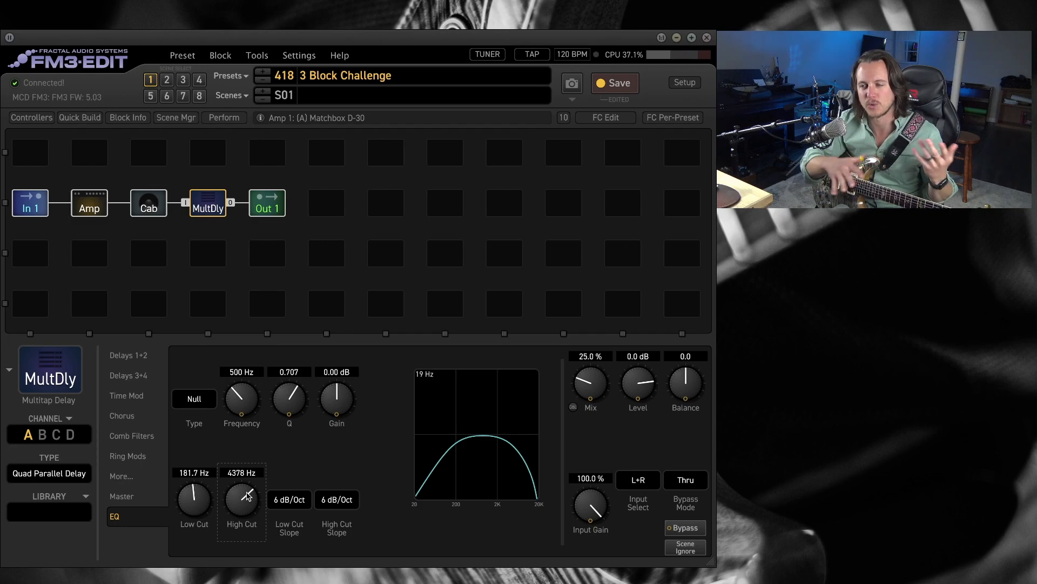
Set the Multitap Delay's Diffusion Mix to 51 %, Feedback 4 to 29.8 % and Feedback 3 to 30.1 %.
left_click(116, 478)
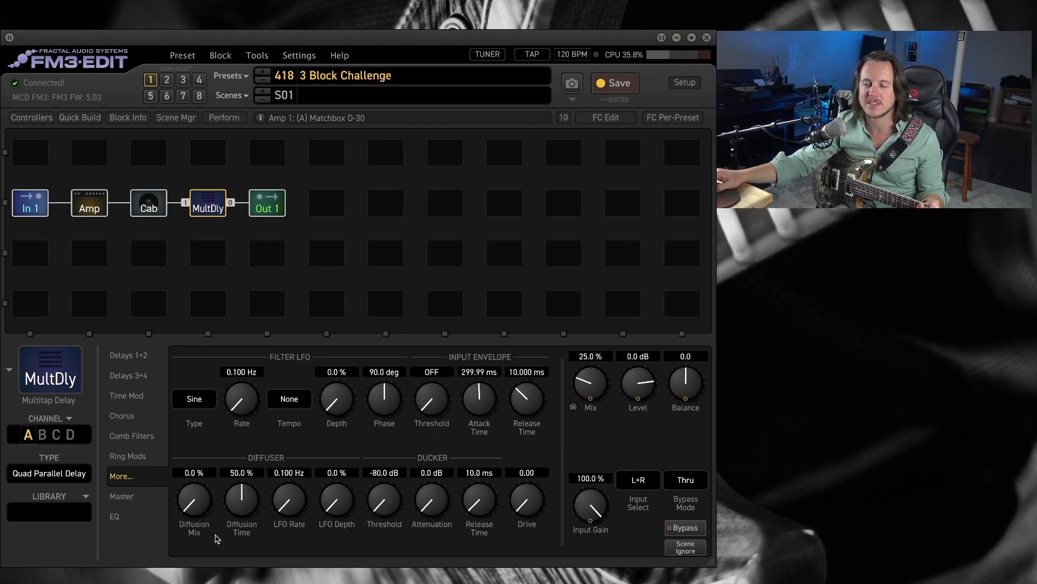
left_click_drag(207, 501, 264, 405)
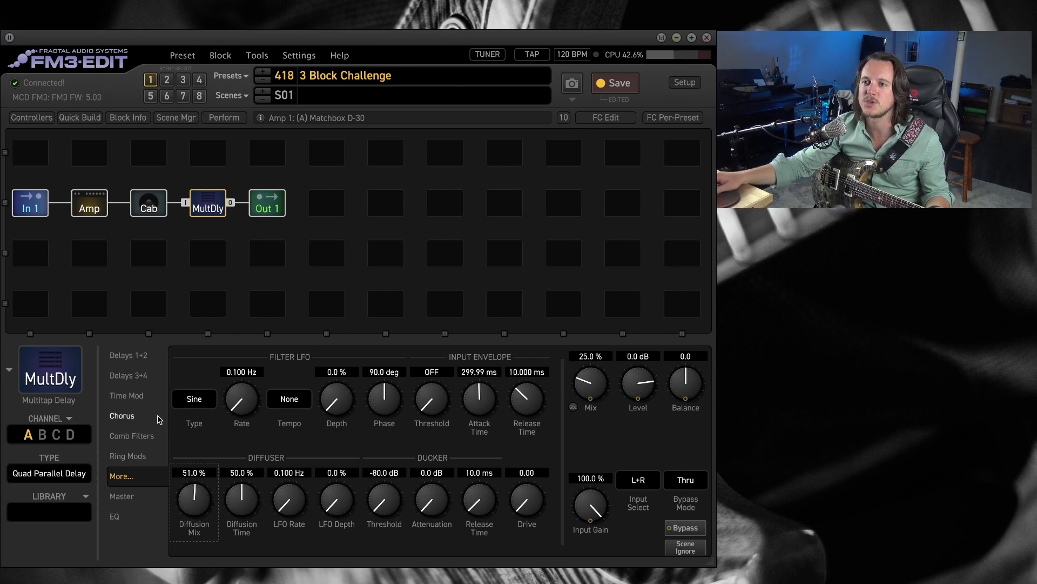
left_click(132, 376)
left_click_drag(292, 506, 296, 484)
left_click_drag(302, 395, 301, 380)
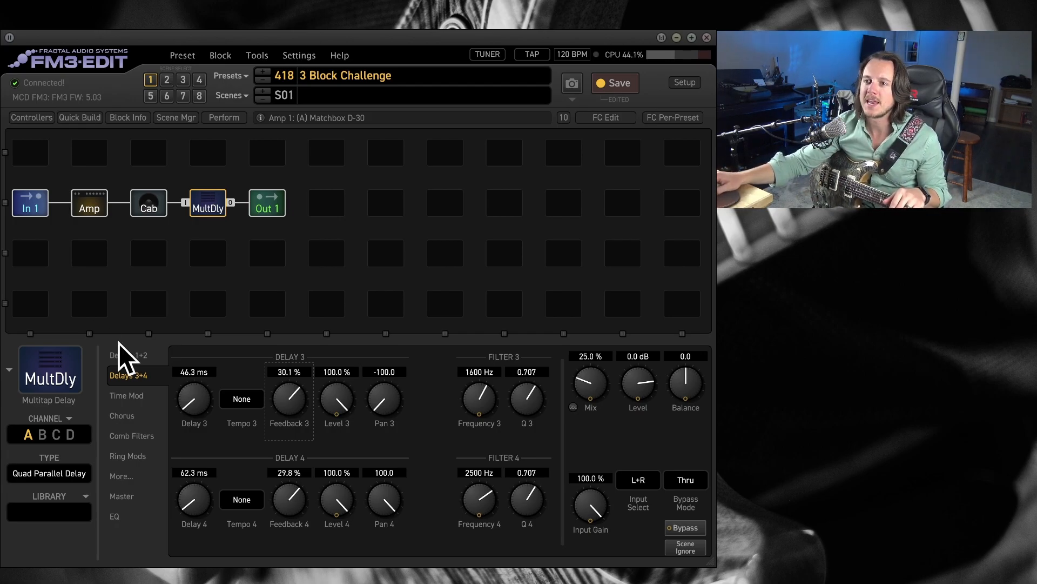
Set Tempo 2 to 1/8 Dot, Level 1 and Level 2 to 100 %, Pan 1 to -100 and Pan 2 to 100.
left_click(135, 359)
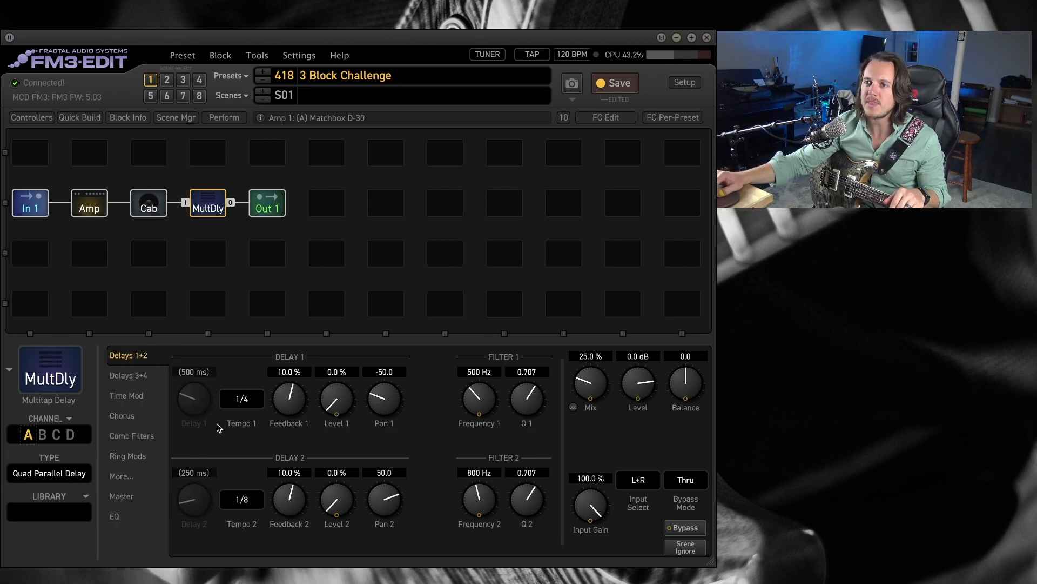
left_click(240, 504)
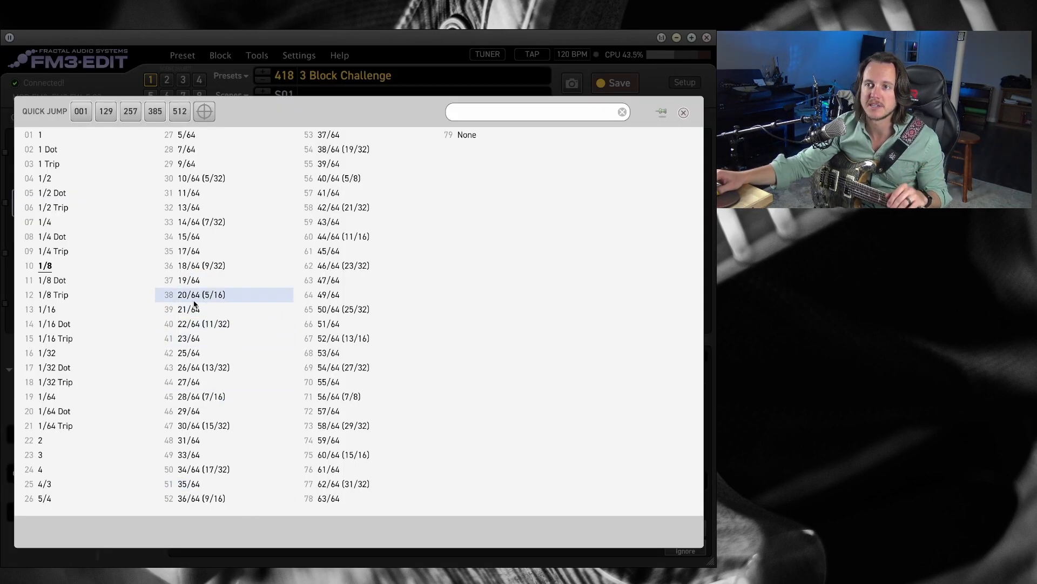
left_click(115, 282)
left_click_drag(346, 401, 351, 329)
left_click_drag(336, 499, 400, 181)
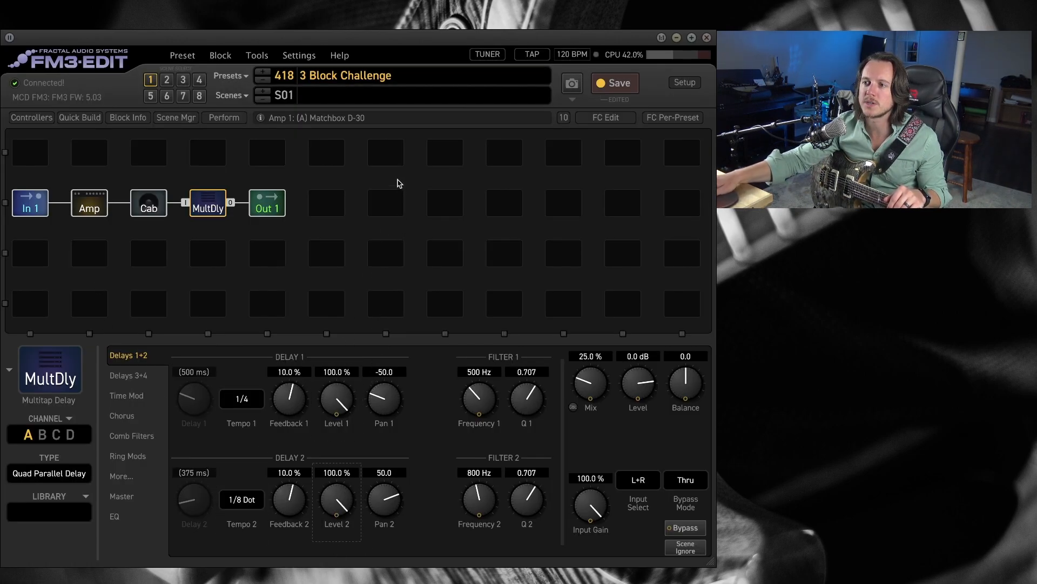
left_click_drag(384, 398, 424, 538)
left_click_drag(387, 501, 409, 463)
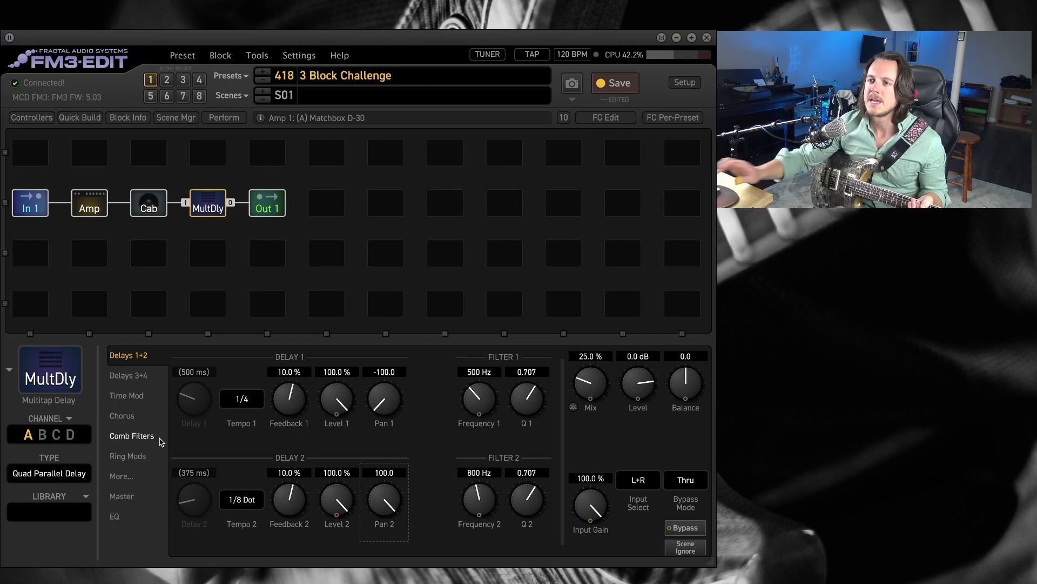
Lower Level 1 to 86.5 %, Level 2 to 87 % and the Multitap Delay's Mix to 20 %.
left_click_drag(342, 402, 342, 445)
left_click_drag(343, 496, 336, 537)
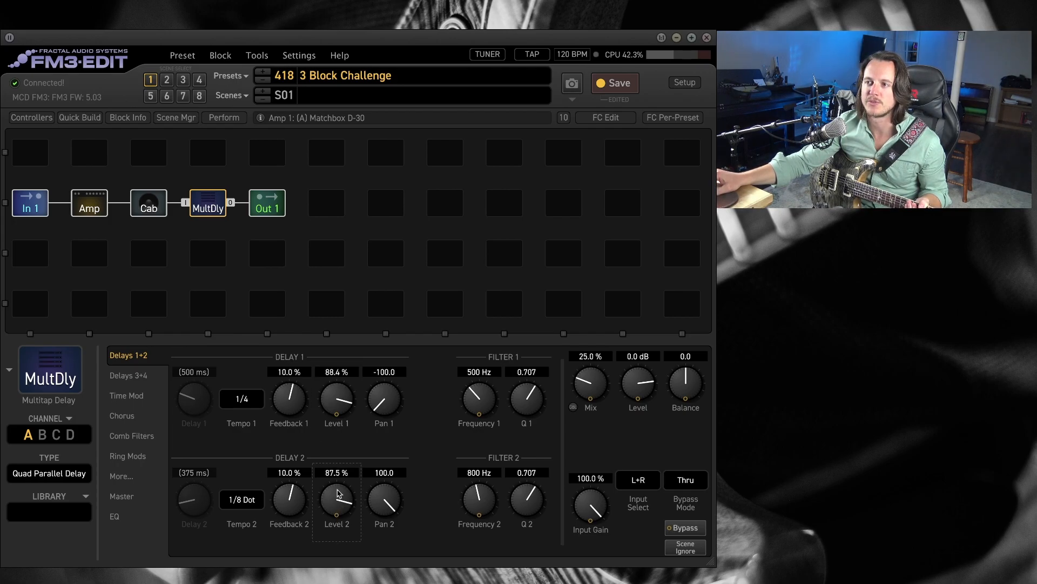
left_click_drag(343, 396, 345, 403)
left_click_drag(342, 512, 341, 516)
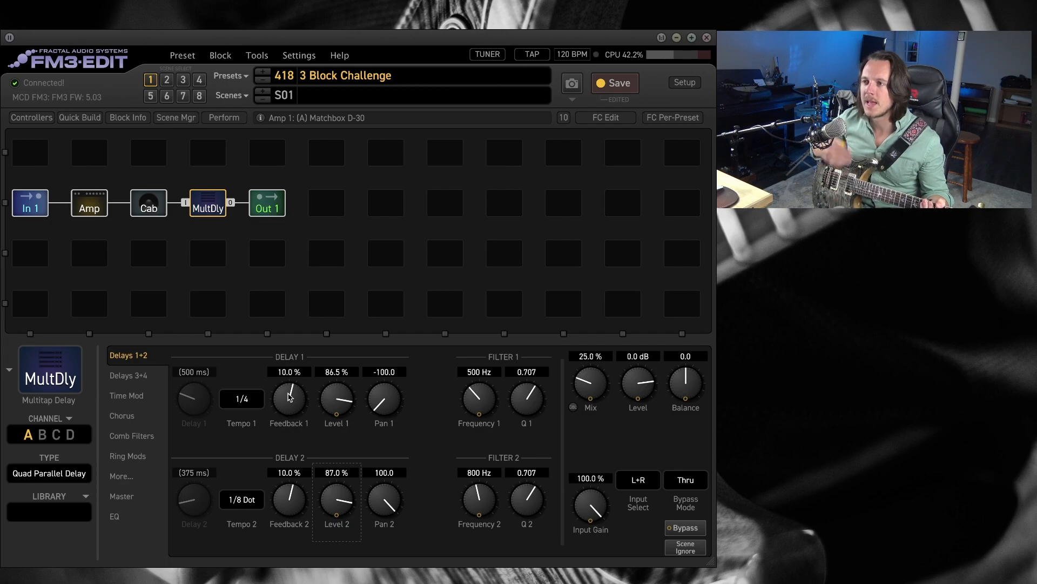
left_click_drag(594, 385, 597, 400)
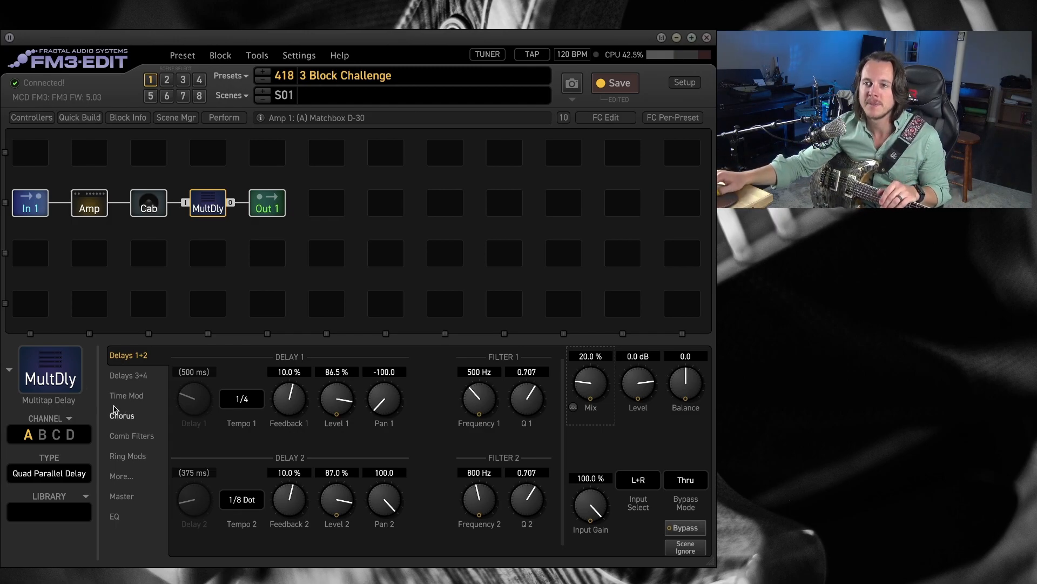
left_click(69, 419)
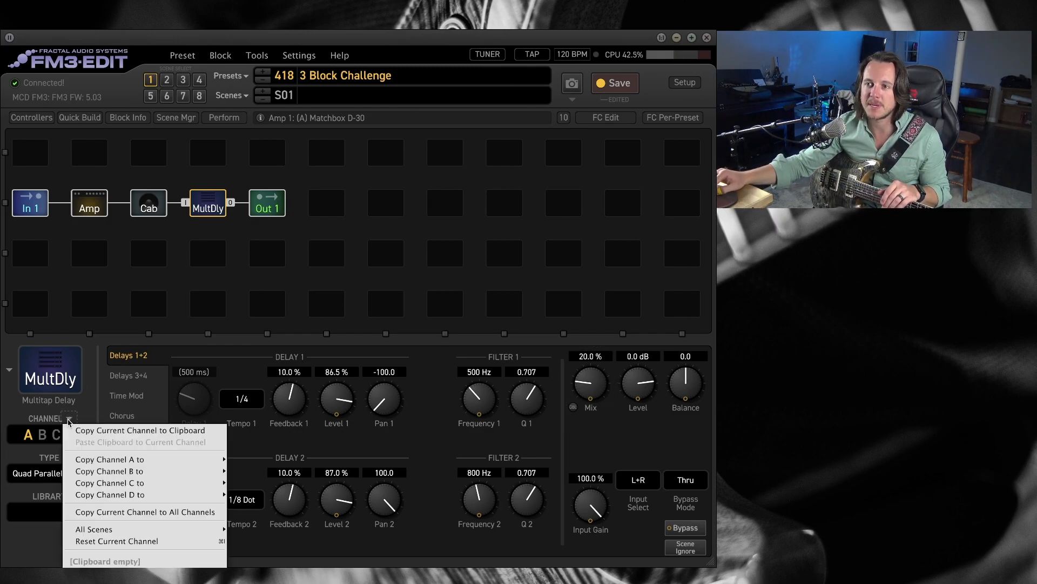
mouse_move(184, 461)
left_click(257, 436)
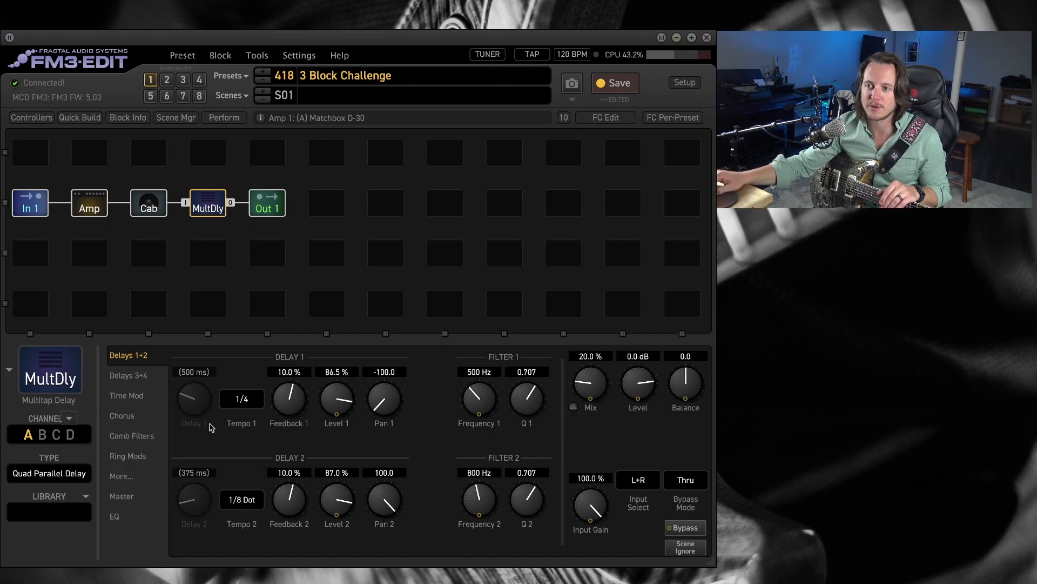
left_click(69, 419)
mouse_move(108, 474)
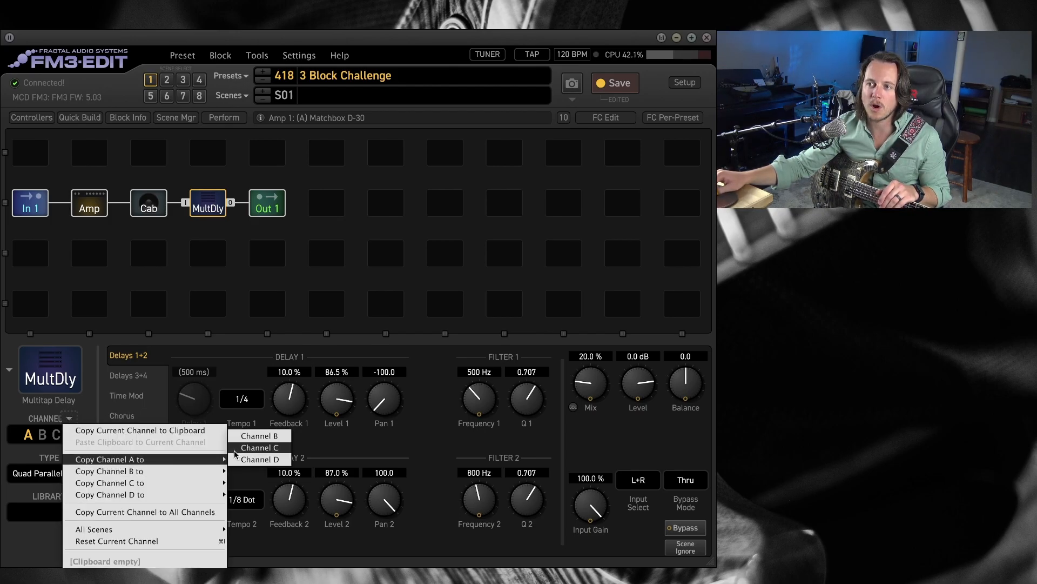
left_click(241, 448)
left_click(69, 419)
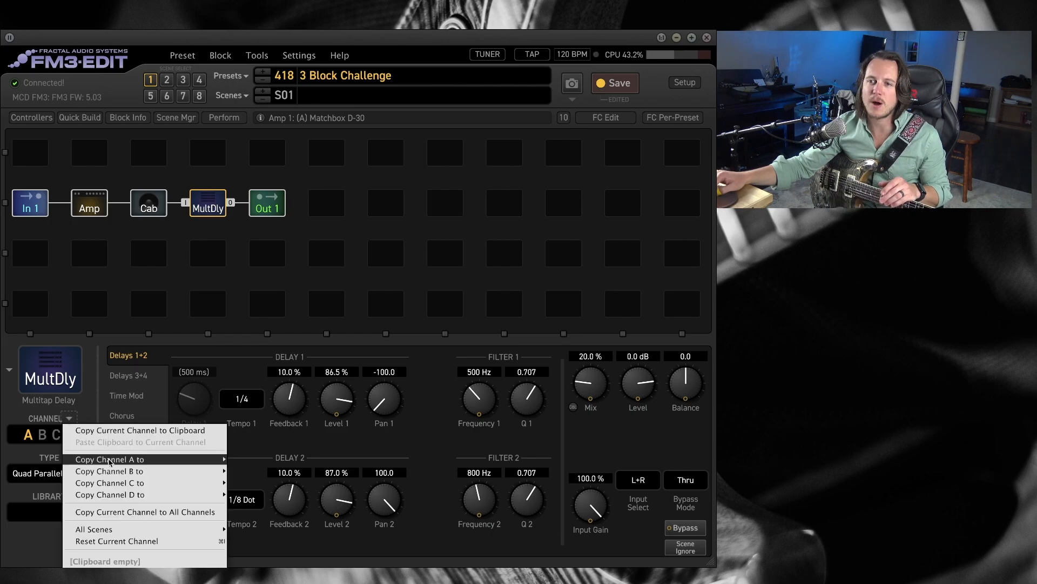
mouse_move(112, 463)
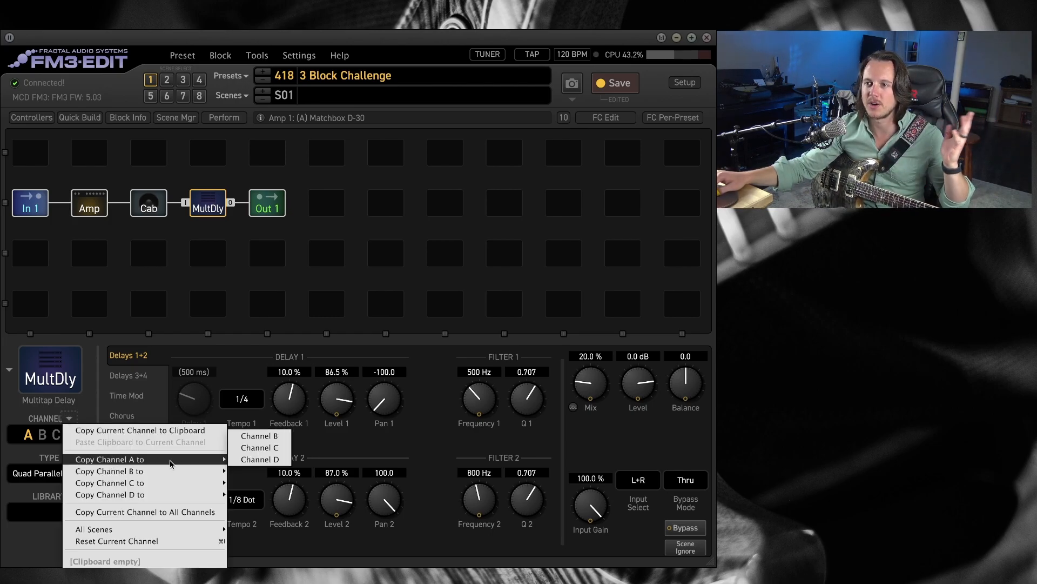
left_click(247, 460)
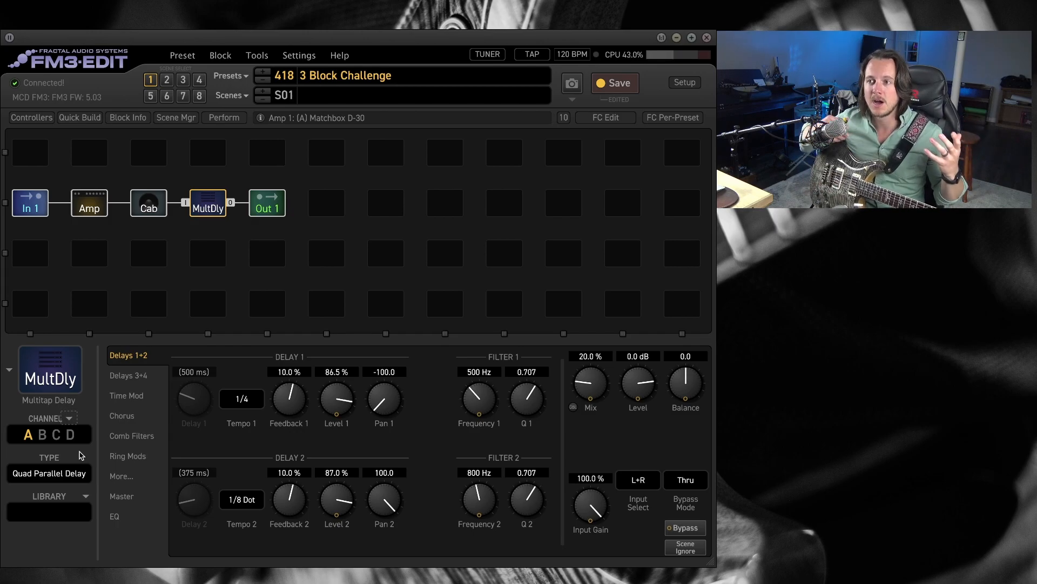
left_click(27, 436)
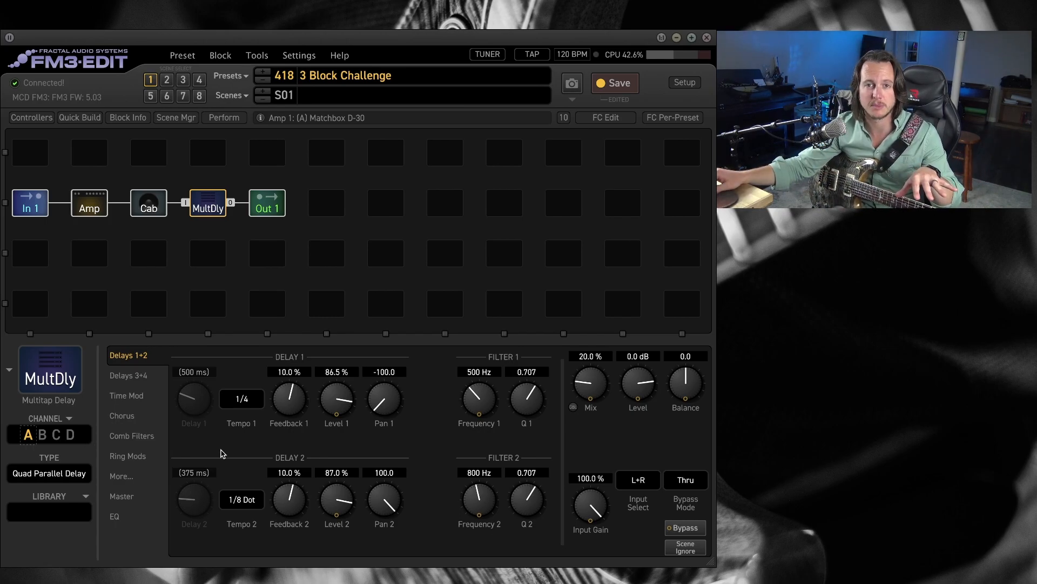
In channel B, set Tempo 1 to 1/8 Dot and raise Level 1 and Level 2 to 100 %.
left_click(45, 434)
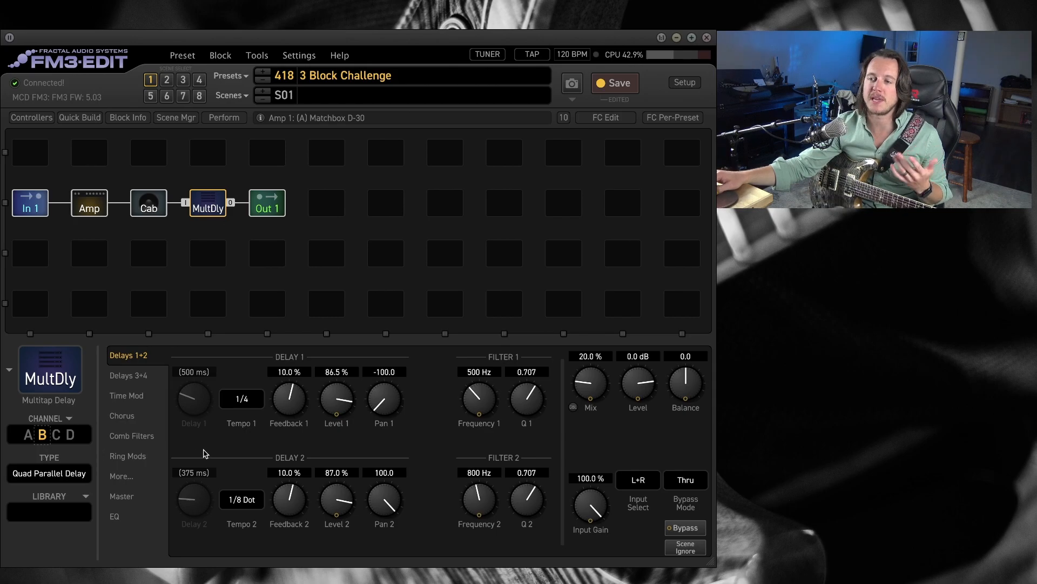
left_click(239, 399)
left_click(63, 280)
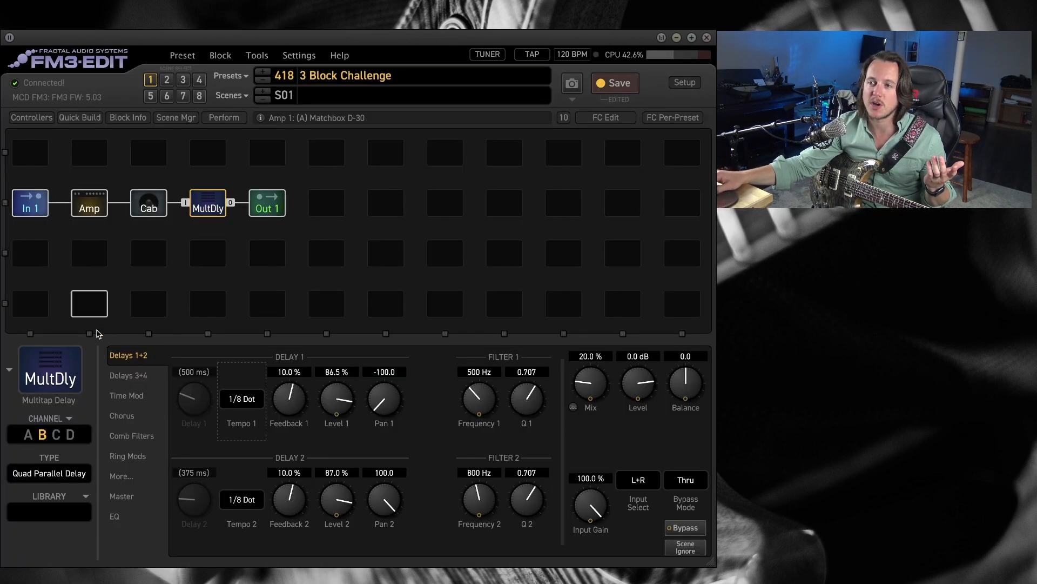
left_click_drag(348, 374, 381, 300)
left_click_drag(359, 521, 361, 439)
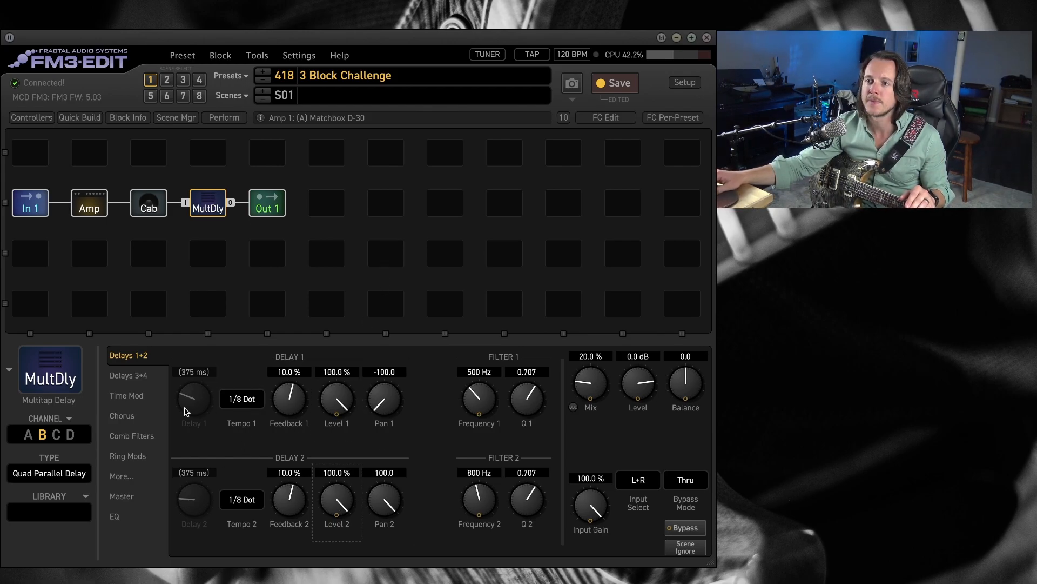
Set channel B's chorus depths to 10.1 % for Chorus 1, 8.2 % for Chorus 2, 8.5 % for Chorus 3 and 6.4 % for Chorus 4.
left_click(129, 415)
left_click_drag(237, 402, 265, 385)
left_click_drag(380, 402, 394, 387)
left_click_drag(240, 506, 254, 486)
left_click(386, 506)
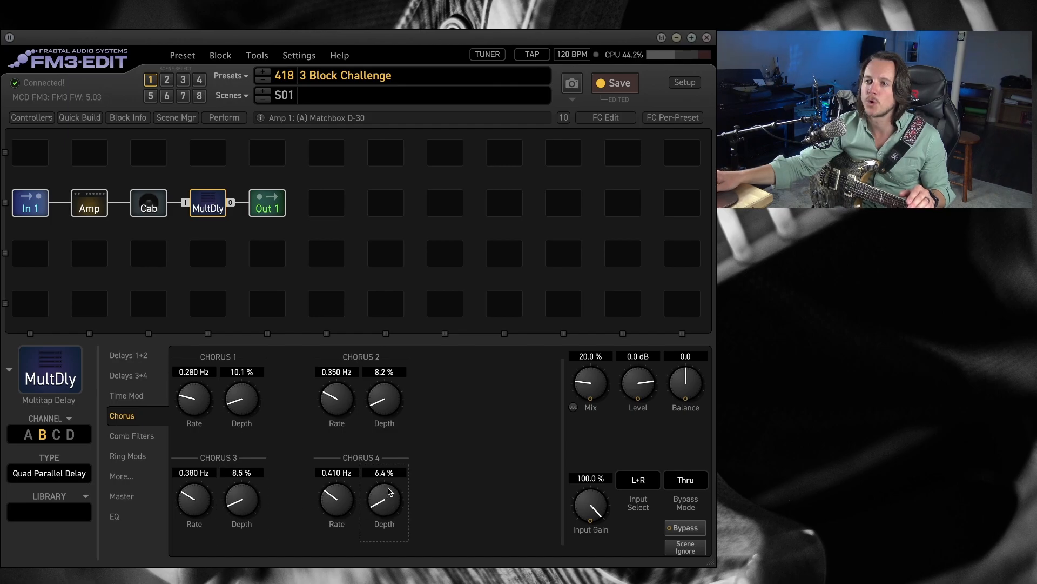
Set channel B's Diffusion Mix to 18.1 %, Feedback 1 to 28.1 %, Feedback 2 to 21.8 % and Mix to 34.6 %.
left_click(129, 477)
left_click_drag(199, 508, 197, 469)
left_click_drag(189, 527, 189, 559)
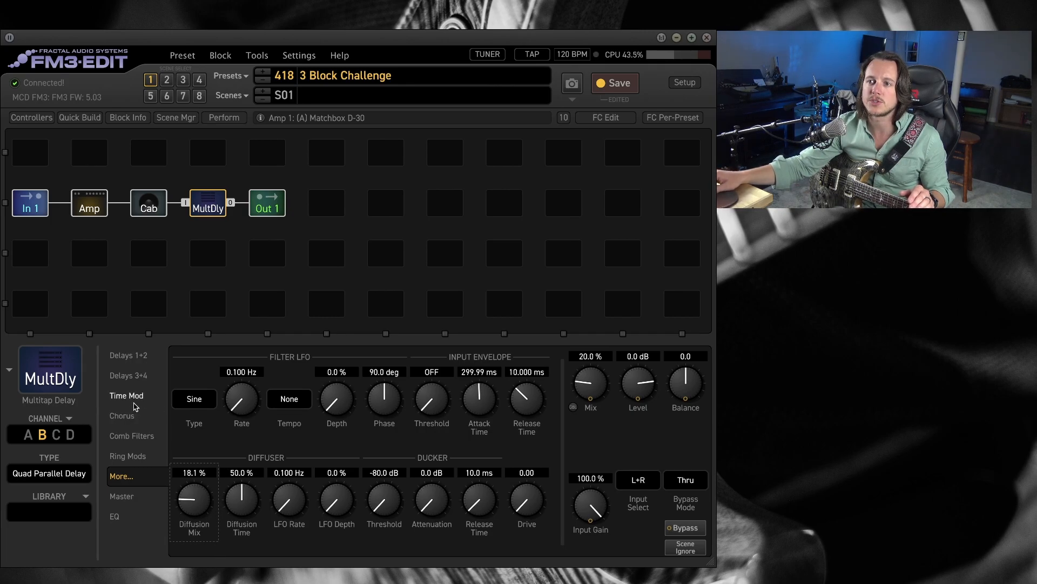
left_click(129, 358)
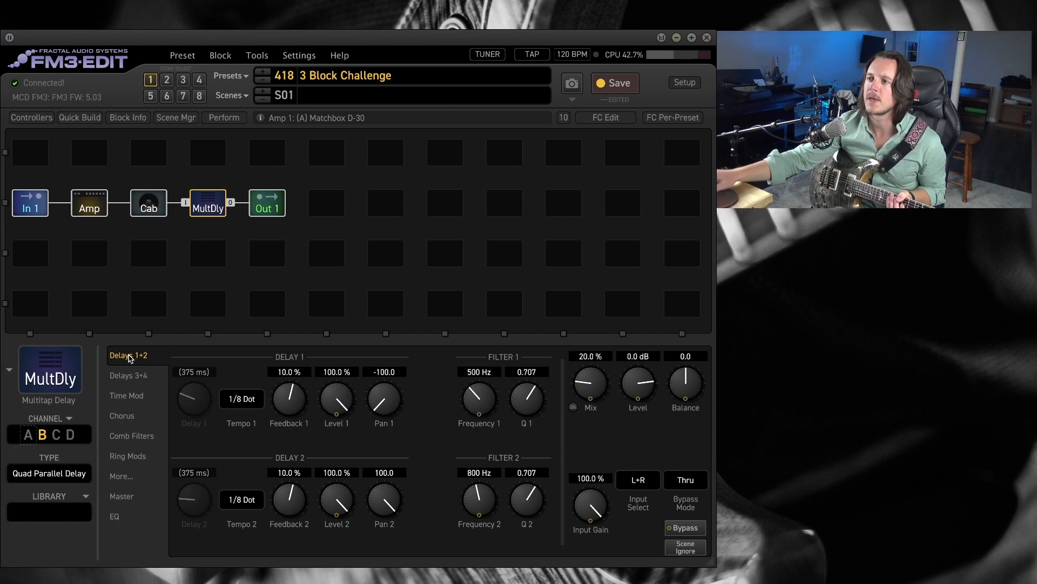
left_click_drag(286, 397, 307, 409)
mouse_move(290, 498)
left_mouse_down()
mouse_move(295, 491)
mouse_move(286, 507)
left_mouse_up()
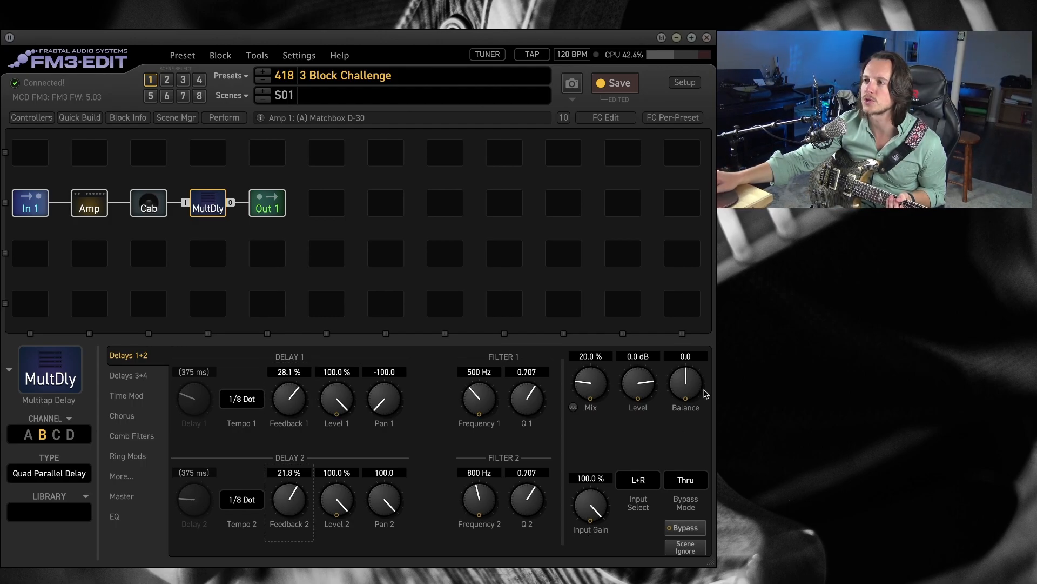
left_click_drag(596, 389, 619, 363)
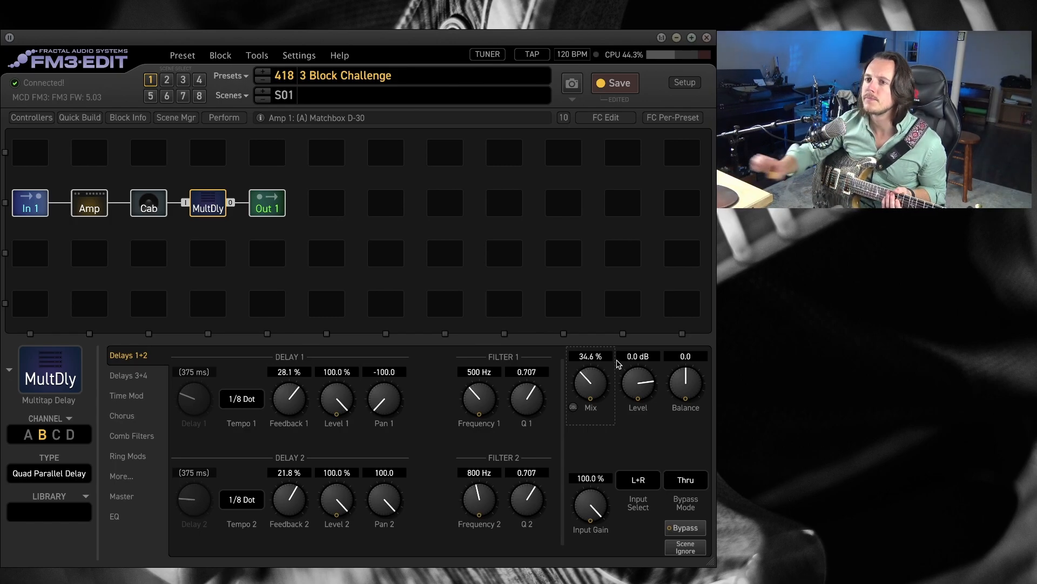
Set channel B's Level 3 to 75.9 %, Level 4 to 75 % and Mix to 43.9 %.
left_click(132, 375)
left_click_drag(357, 409, 340, 513)
left_click_drag(332, 389, 335, 398)
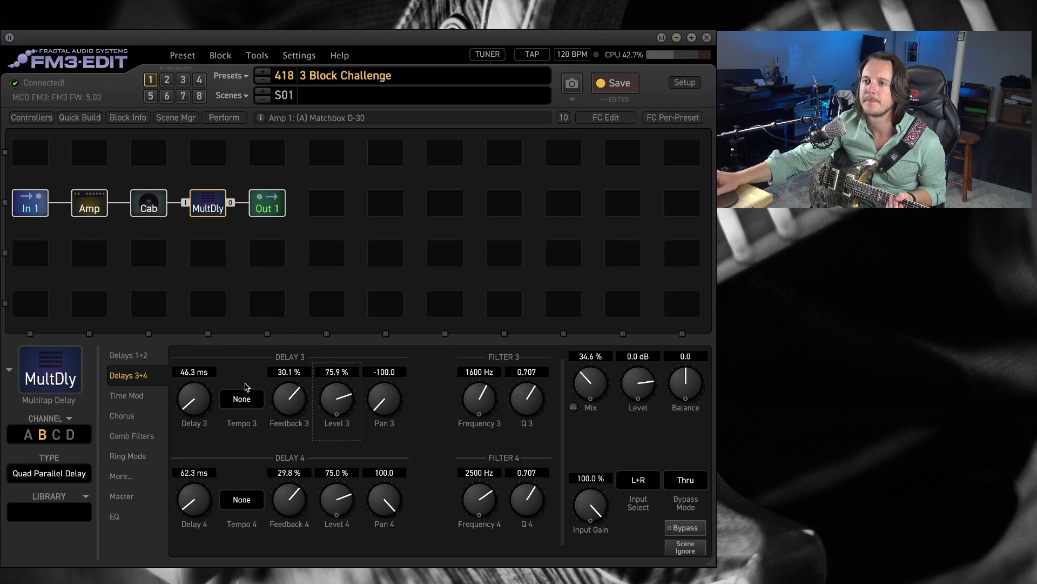
left_click(145, 355)
left_click_drag(599, 390, 607, 369)
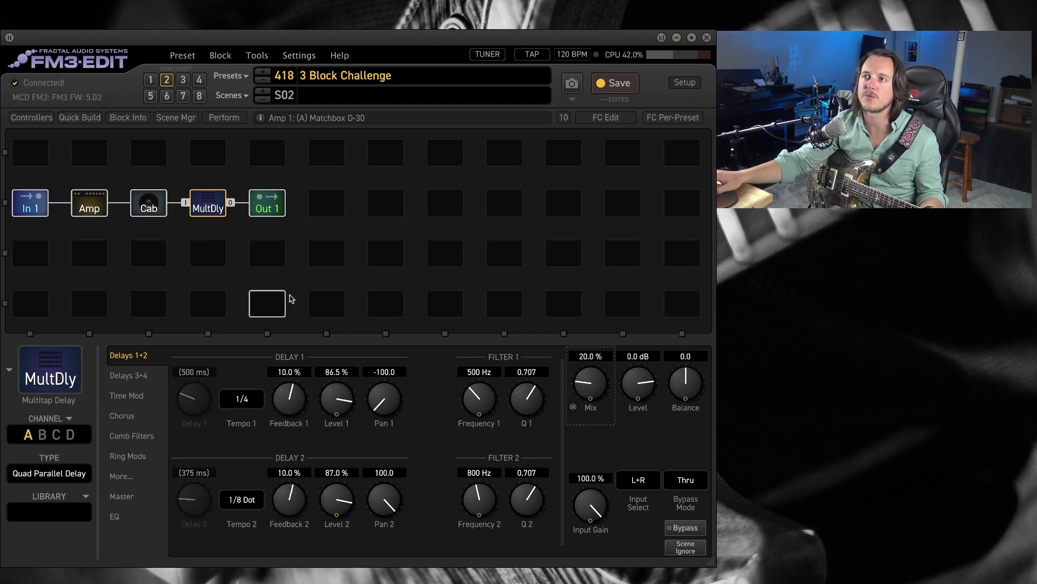
left_click(43, 435)
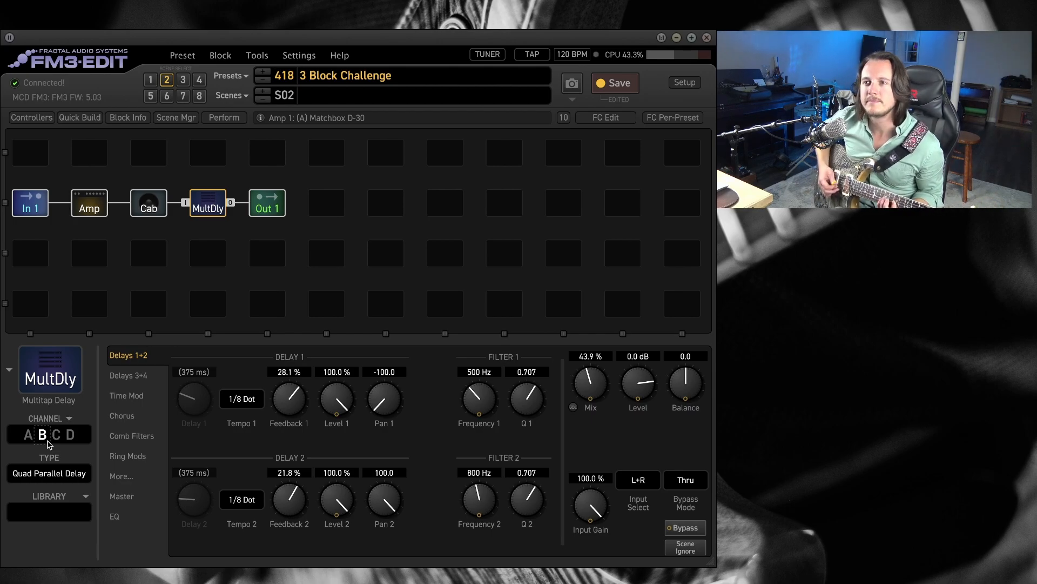
left_click_drag(602, 393, 611, 368)
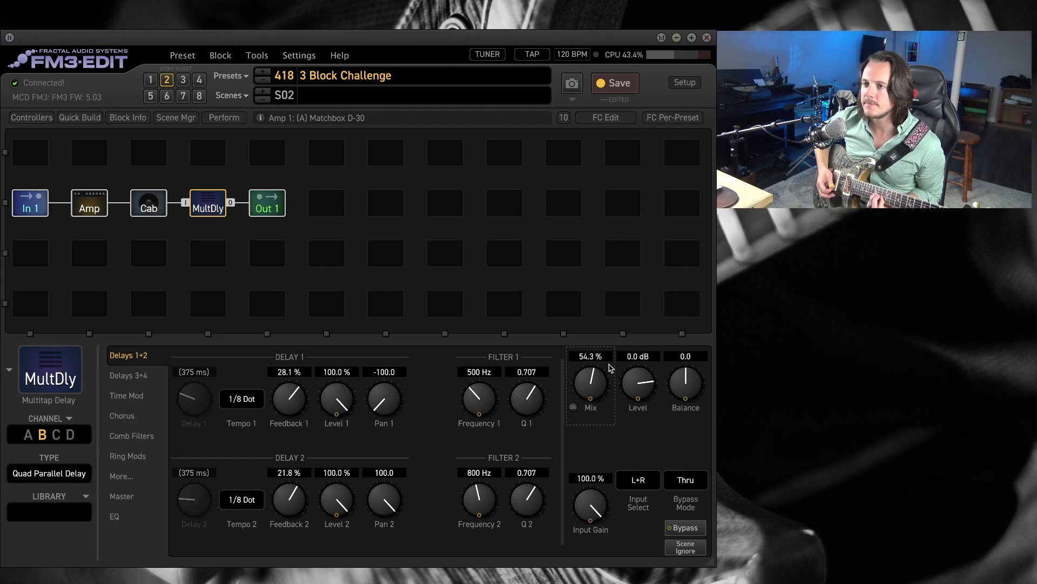
left_click(116, 516)
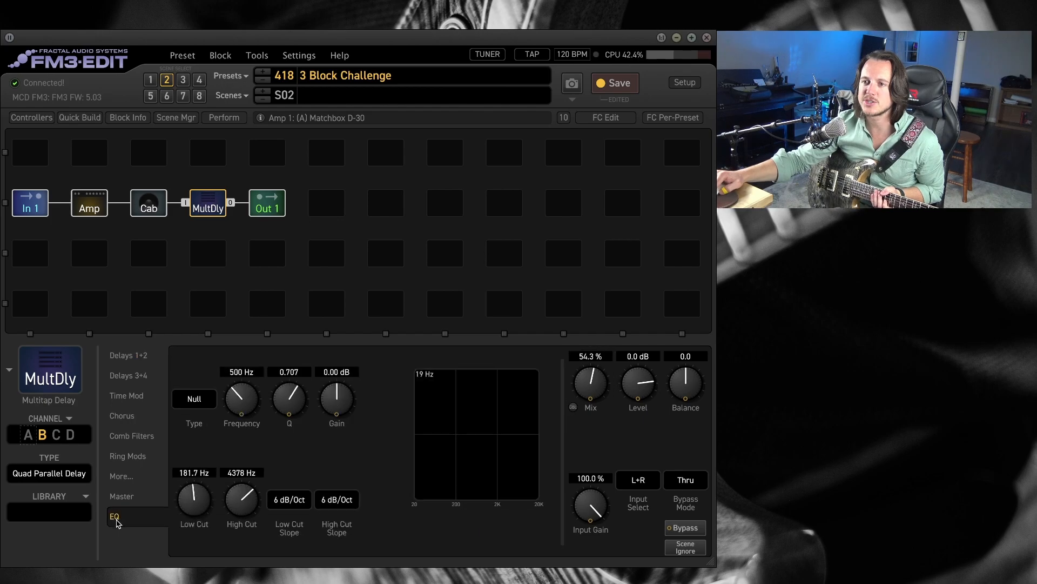
left_click(121, 478)
left_click_drag(202, 518, 193, 520)
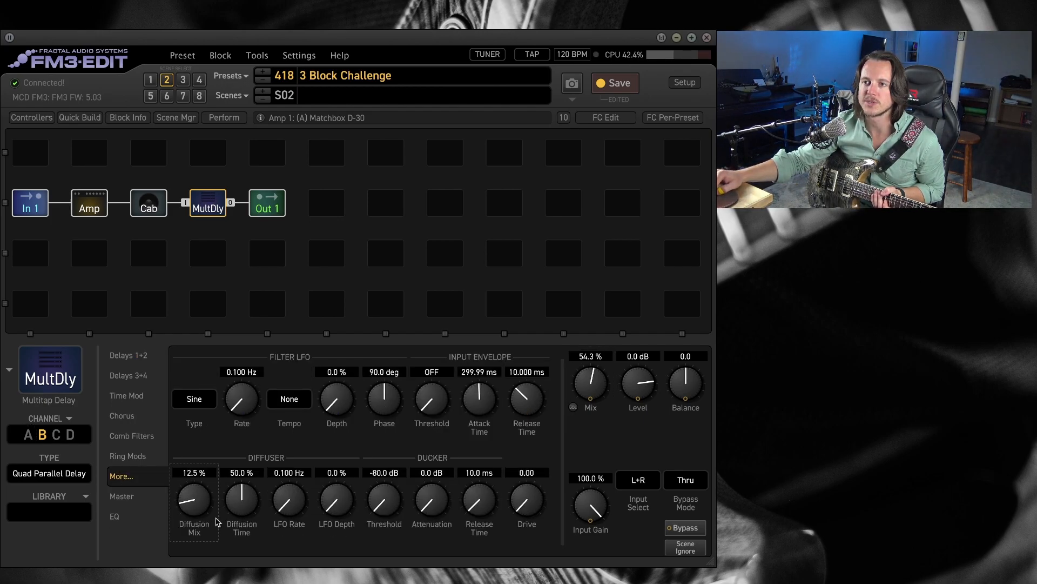
Lower channel B's Level 3 to 64.4 % and Level 4 to 68.6 %.
left_click(130, 375)
left_click_drag(336, 403, 338, 411)
left_click_drag(337, 502, 339, 515)
left_click_drag(338, 400, 344, 427)
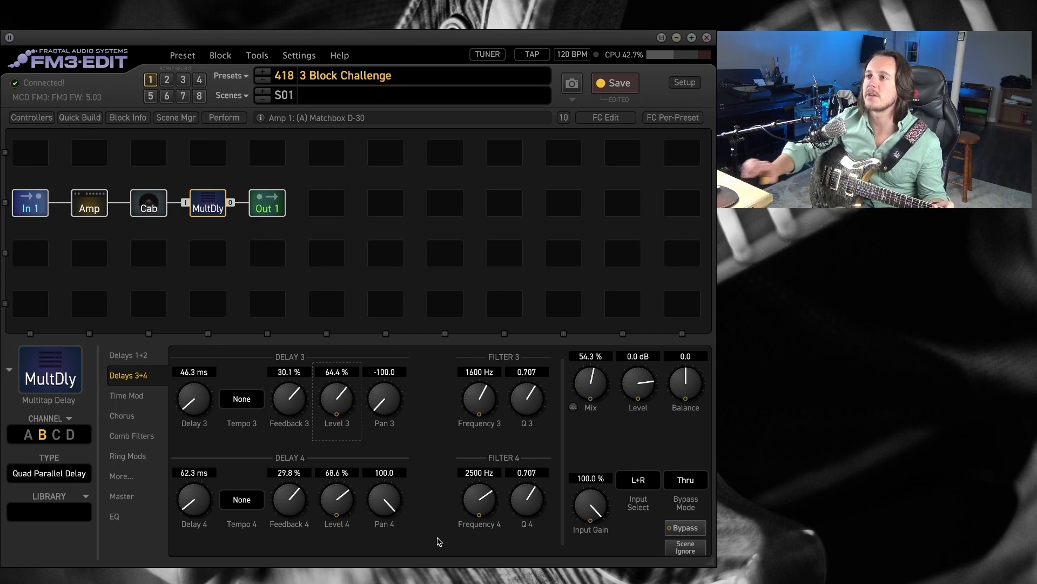
Switch the Multitap Delay to channel C and lower its Diffusion Mix to 30.9 %.
left_click(56, 435)
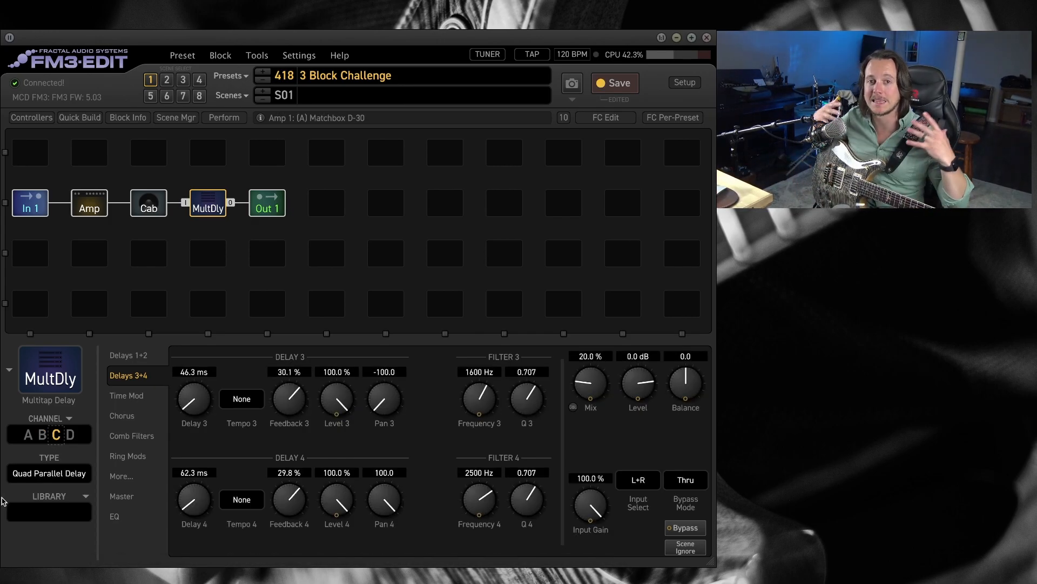
left_click(122, 476)
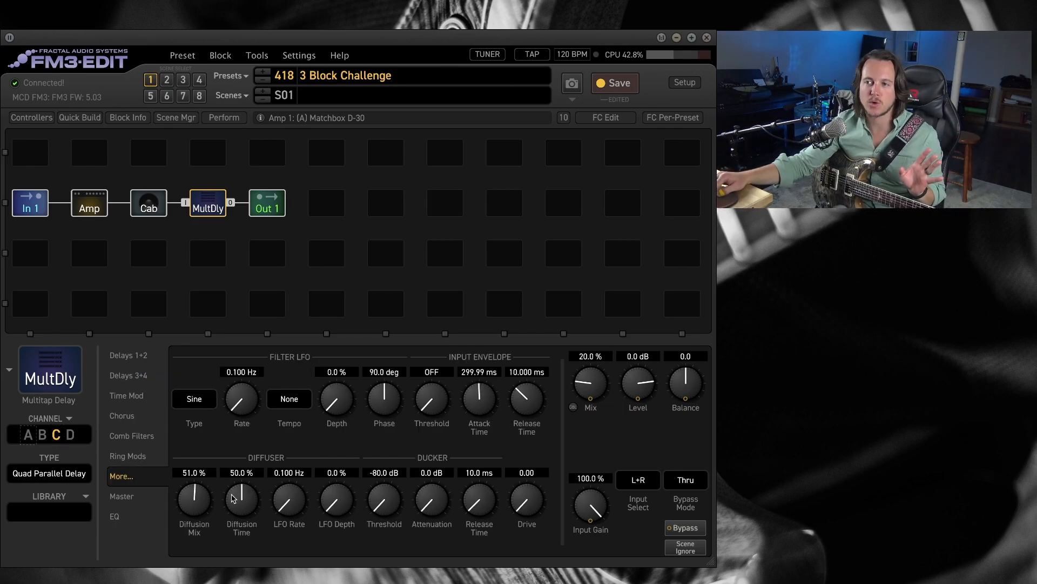
left_click_drag(198, 551, 199, 566)
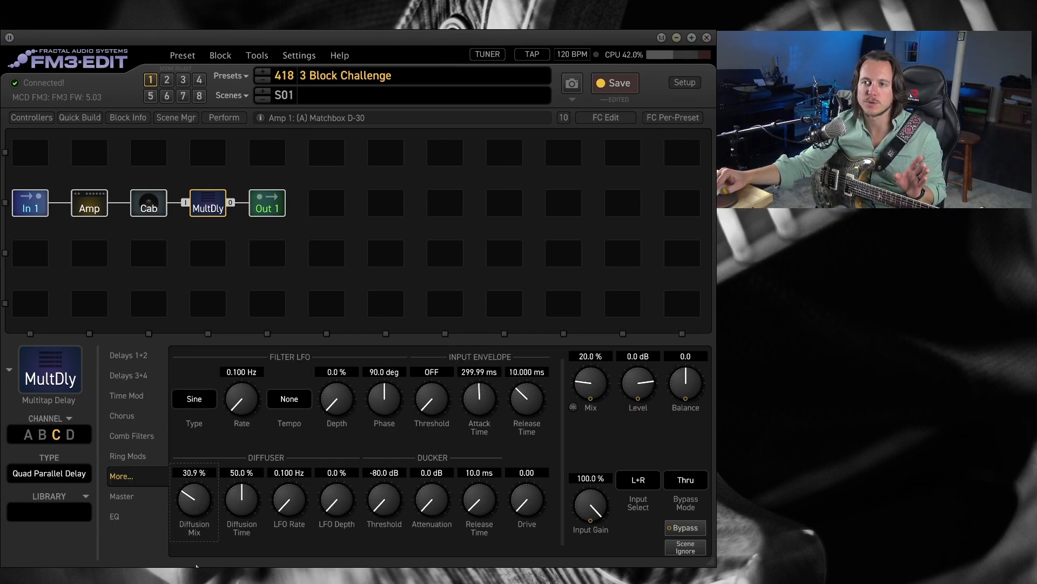
Raise channel C's Level 1 and Level 2 to 100 % each.
left_click(150, 358)
left_click_drag(335, 399, 372, 311)
left_click_drag(334, 512, 379, 438)
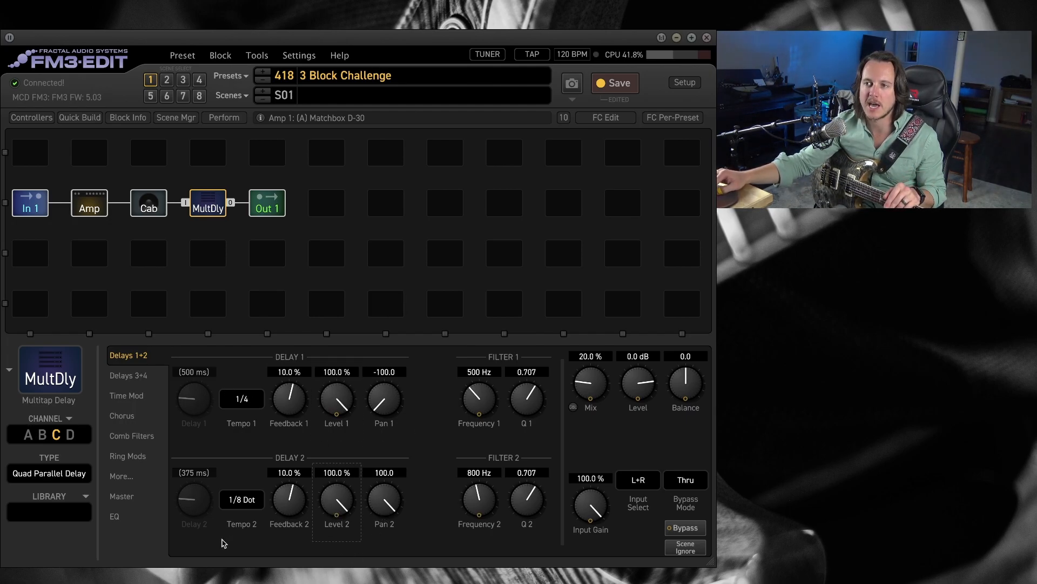
Set channel C's Chorus 1 Depth to 14.1 % and add some Depth to Chorus 2.
left_click(122, 416)
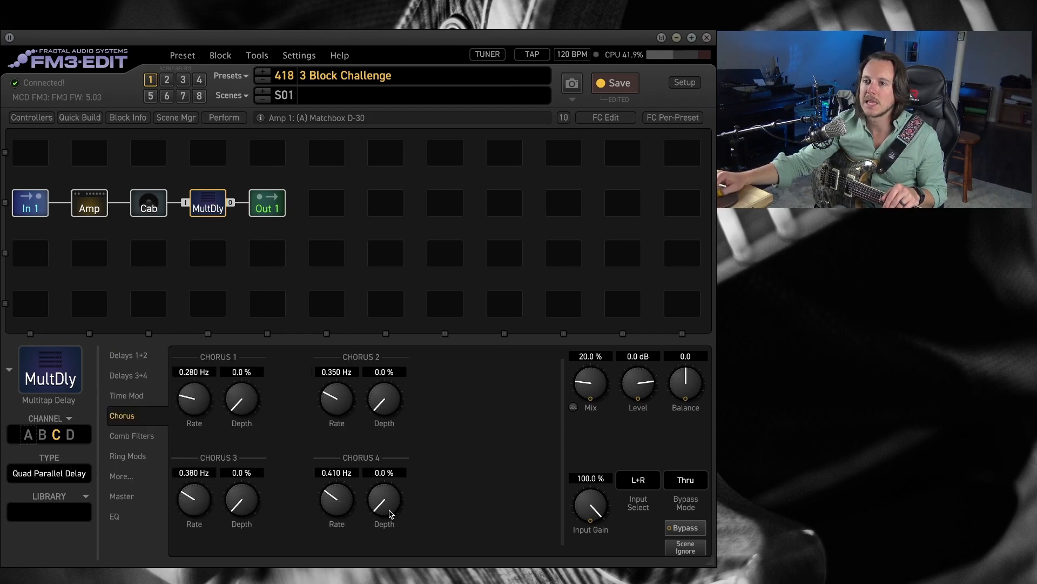
left_click_drag(250, 405, 272, 387)
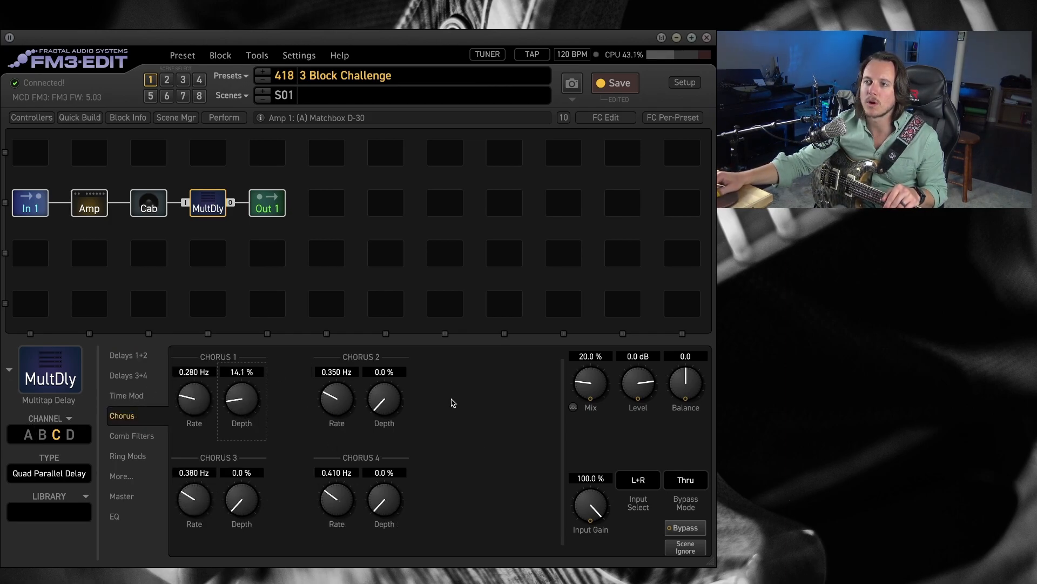
left_click_drag(387, 401, 397, 383)
Reduce channel C's Delay 3 time to 1.0 ms and lower Feedback 3.
left_click(128, 375)
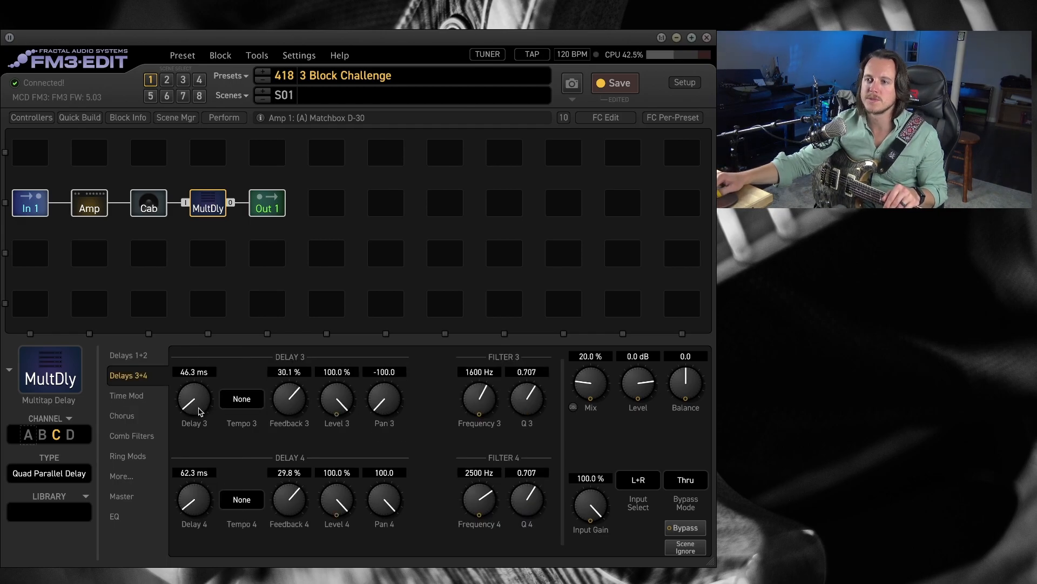
left_click_drag(195, 406, 197, 418)
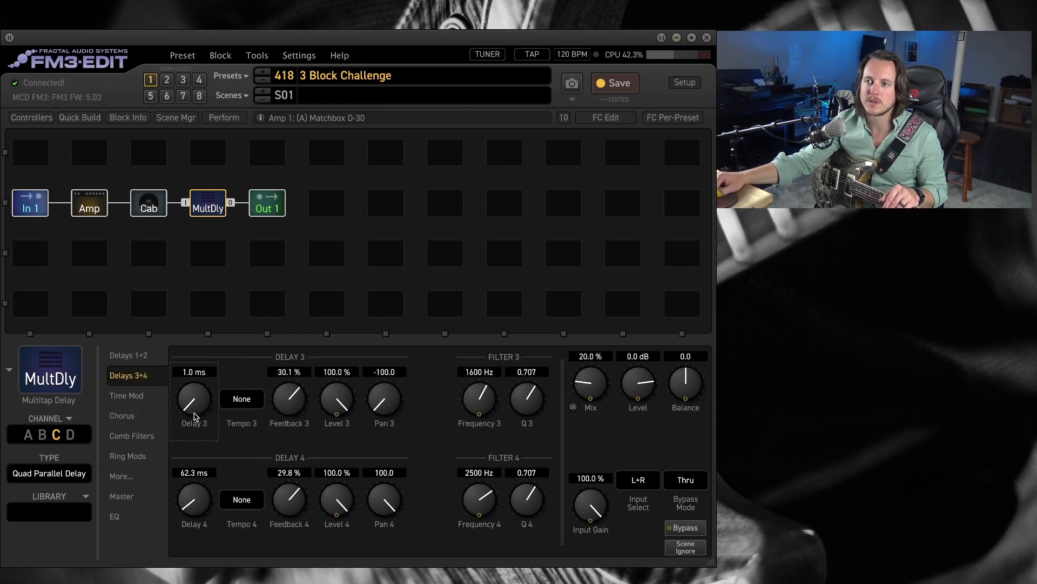
left_click_drag(296, 401, 293, 428)
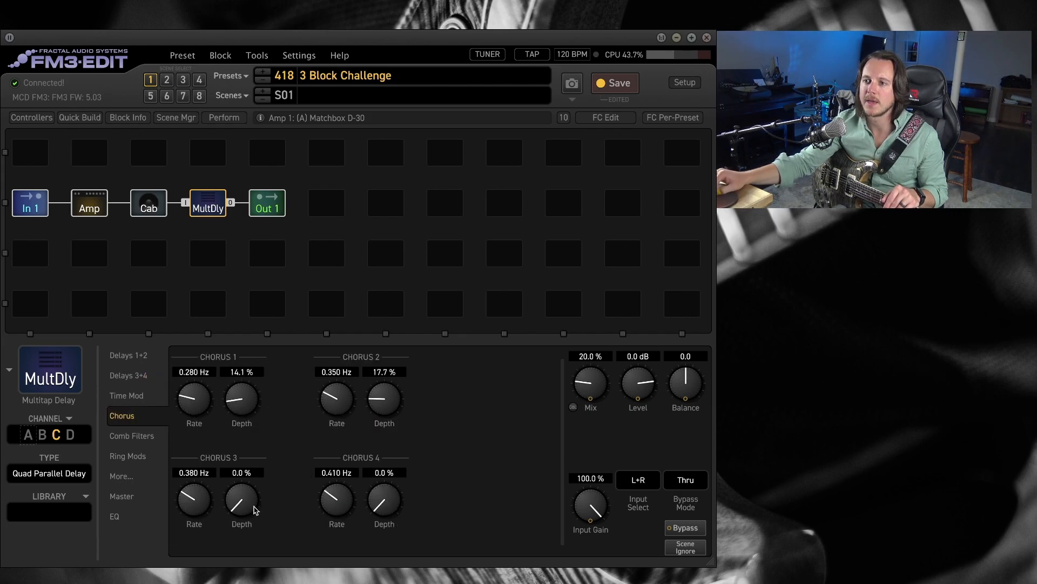
Add some Depth to Chorus 3 and Chorus 4 on channel C.
left_click_drag(236, 496, 249, 488)
left_click_drag(394, 508, 393, 494)
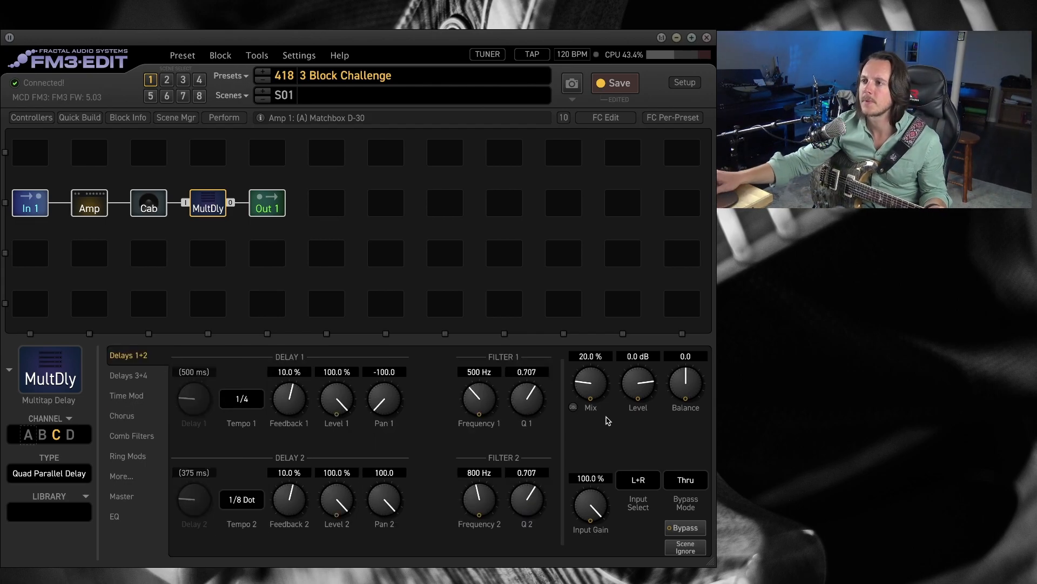
Set channel C's Mix to 32.6 % and lower its Diffusion Mix.
mouse_move(605, 387)
left_mouse_down()
mouse_move(603, 364)
mouse_move(589, 379)
left_mouse_up()
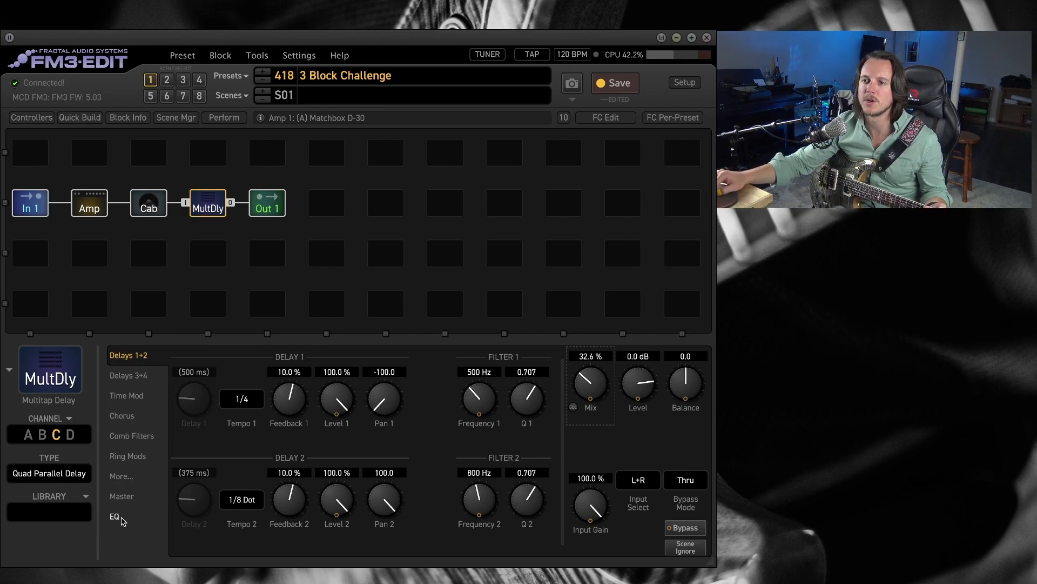
left_click(123, 477)
left_click_drag(195, 507, 196, 549)
Raise channel C's Feedback 1 to 19.4 % and Feedback 2 to 22.5 % while in scene 3.
left_click(142, 359)
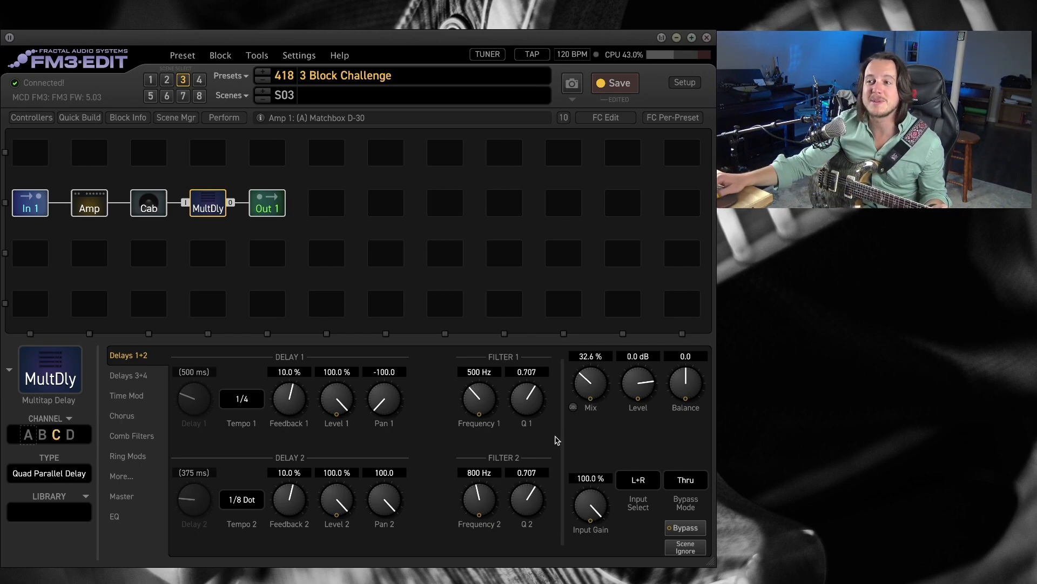
left_click_drag(291, 411, 298, 400)
left_click_drag(300, 503, 306, 492)
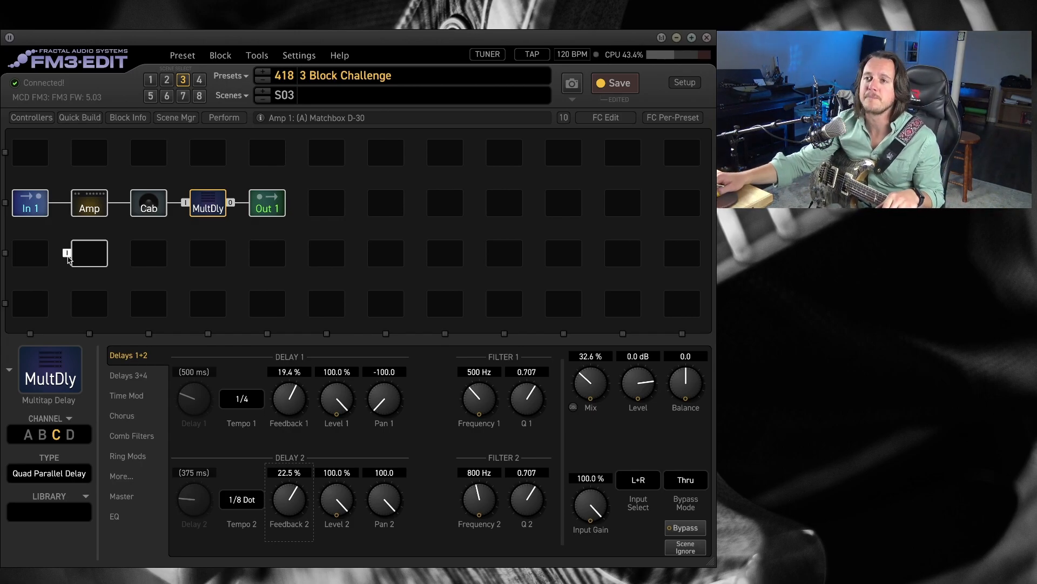
In scene 1, switch the Multitap Delay to channel D and set Levels 1 and 2 to 100 %, Feedback 1 to 31.5 % and Feedback 2 to 25.6 %.
left_click(151, 80)
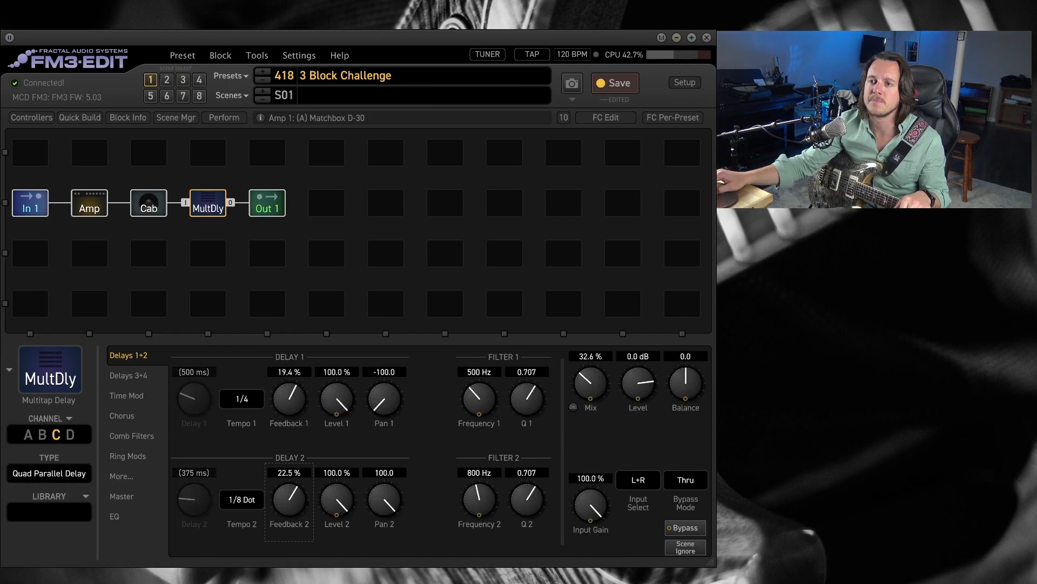
left_click(70, 435)
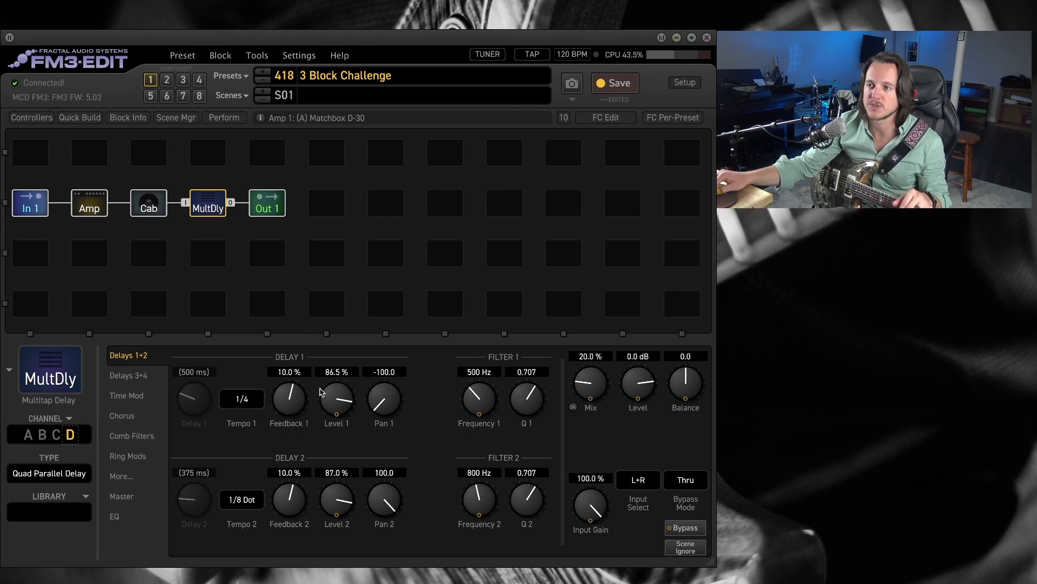
double_click(346, 401)
double_click(331, 507)
left_click_drag(290, 499, 295, 492)
left_click_drag(298, 405, 307, 387)
Set channel D's Diffusion Mix to 100 % and its Mix to 51 %.
left_click(132, 378)
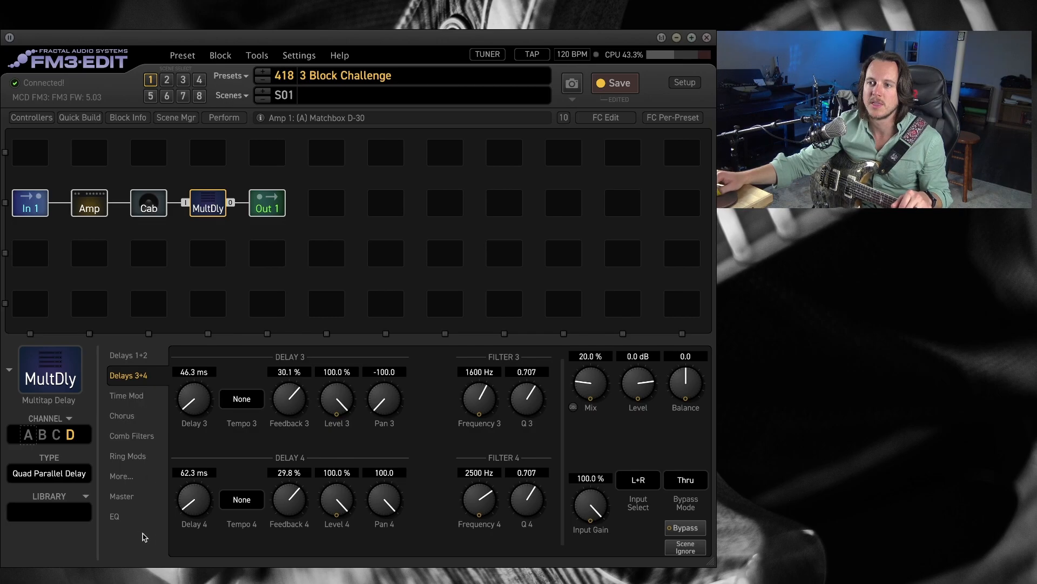
left_click(126, 518)
left_click(124, 477)
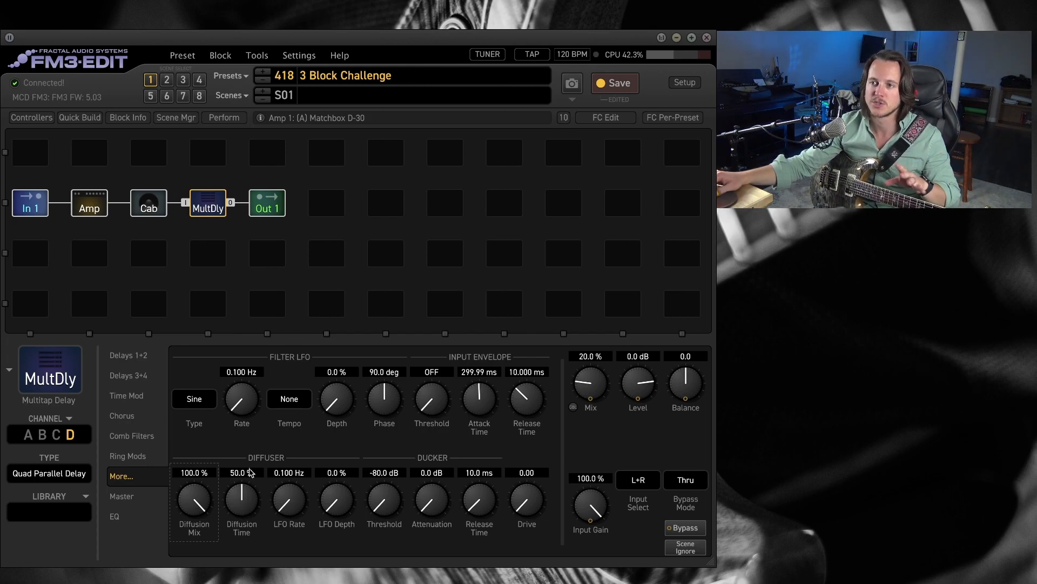
left_click_drag(590, 384, 620, 317)
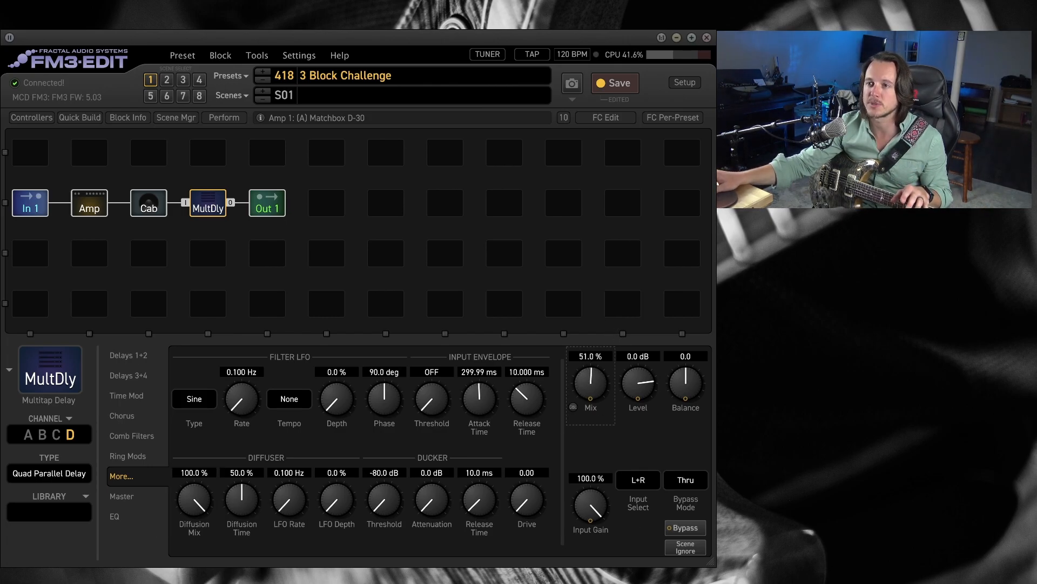
Raise channel D's Feedback 3 to 45.8 % and Feedback 4 to 43.7 %, and increase its Mix.
left_click(139, 359)
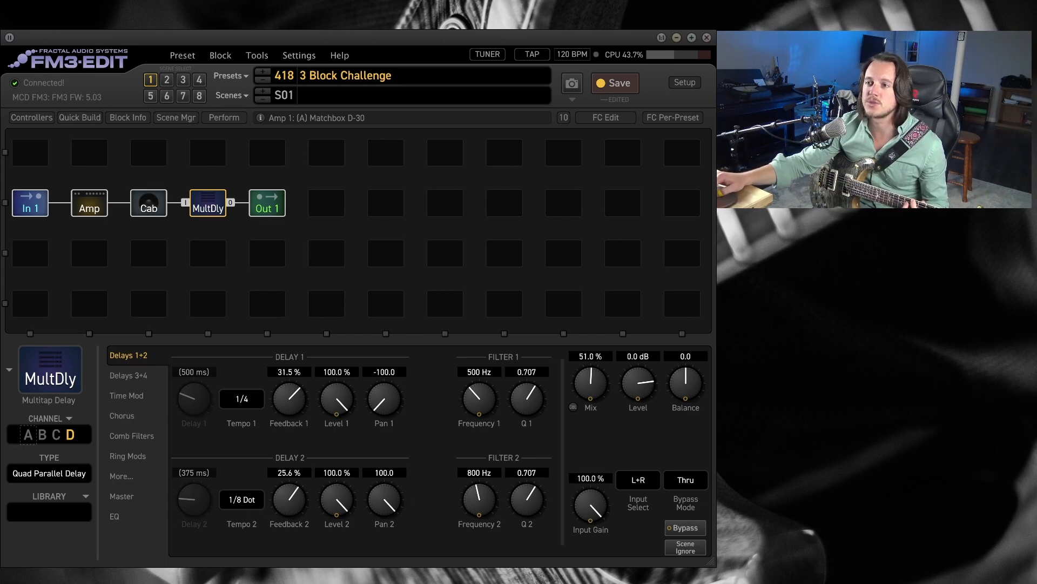
left_click_drag(291, 403, 296, 390)
left_click(133, 375)
left_click_drag(304, 512, 302, 497)
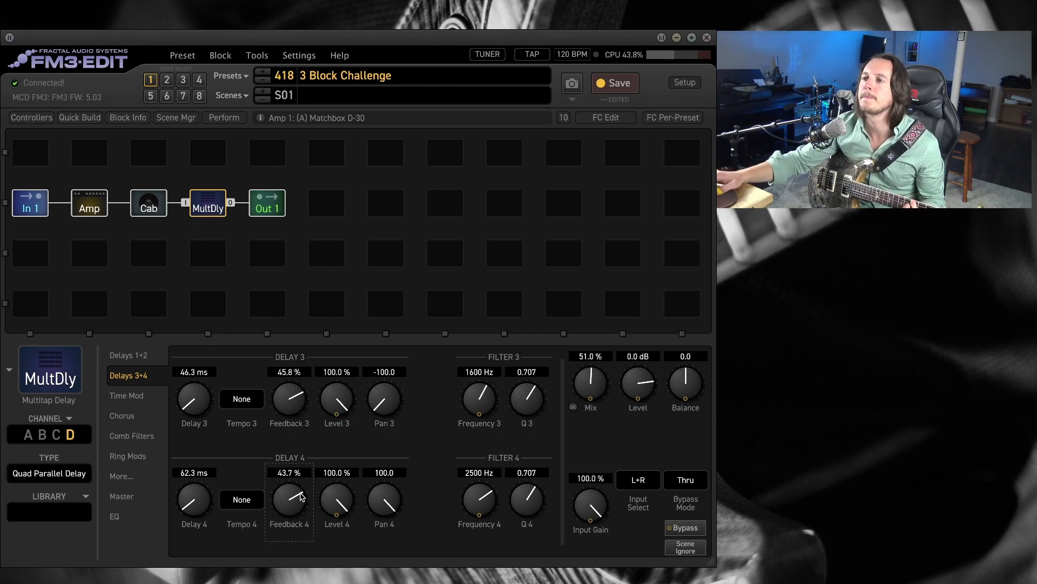
left_click_drag(598, 385, 604, 373)
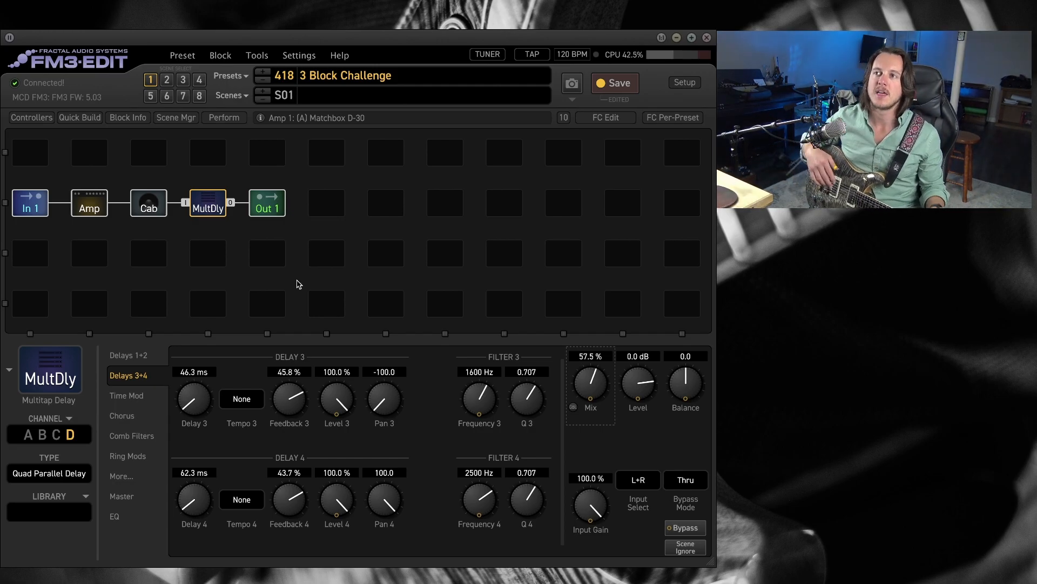
left_click(28, 435)
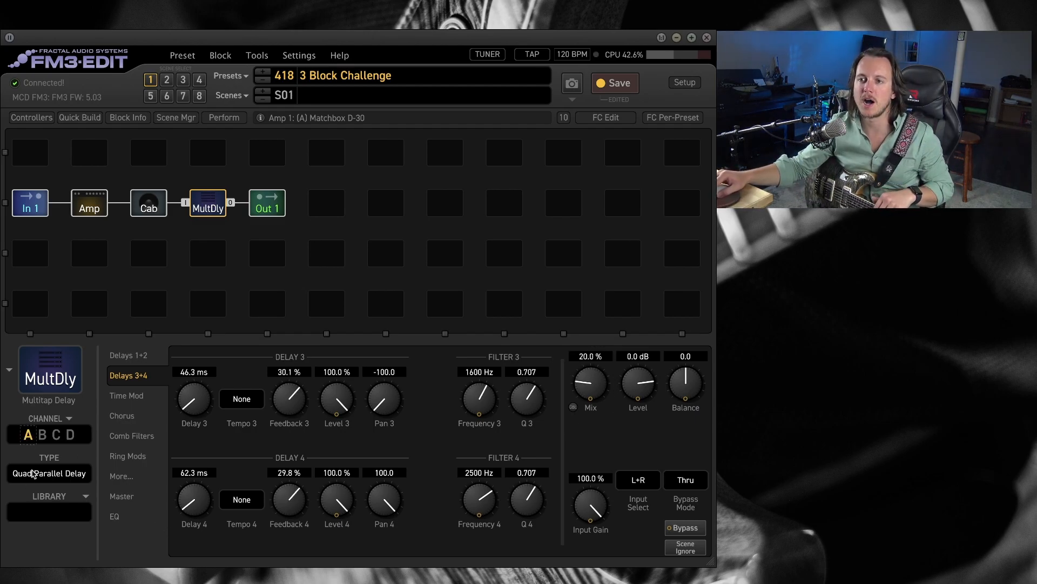
left_click(317, 94)
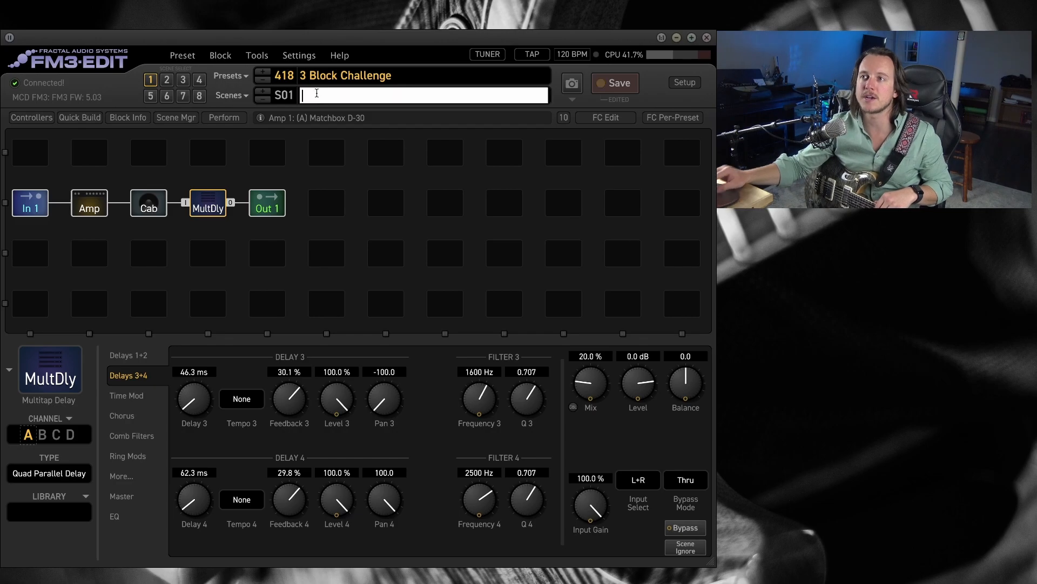
type("Clean")
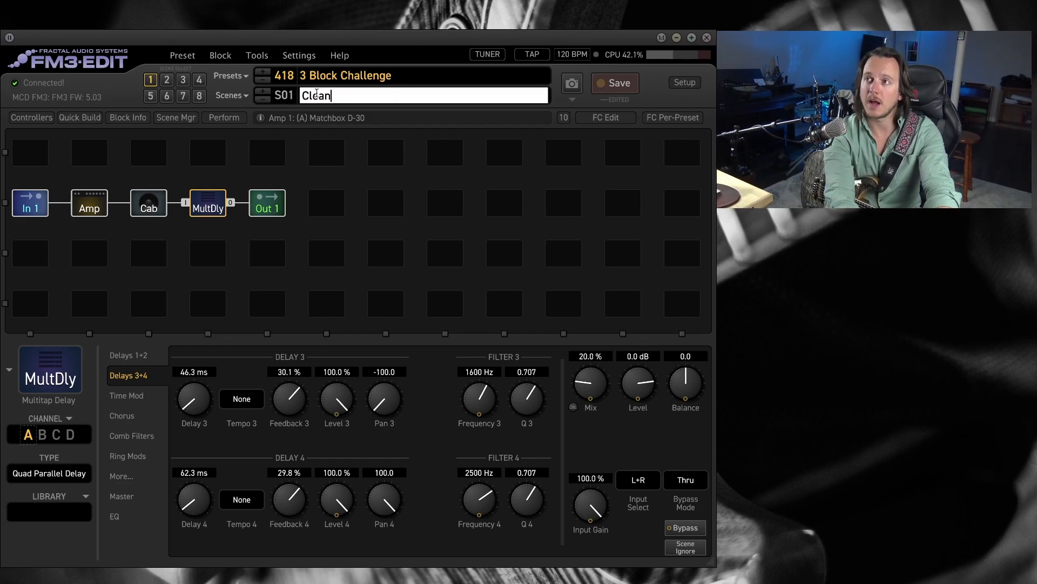
left_click(378, 204)
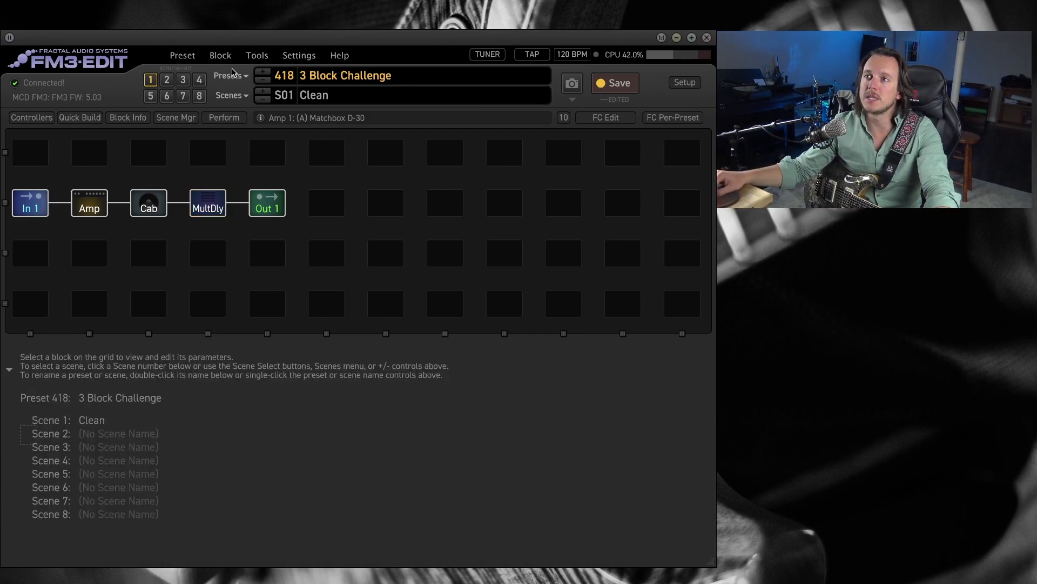
Switch to scene 2 and name it Dirt.
left_click(167, 81)
left_click(339, 96)
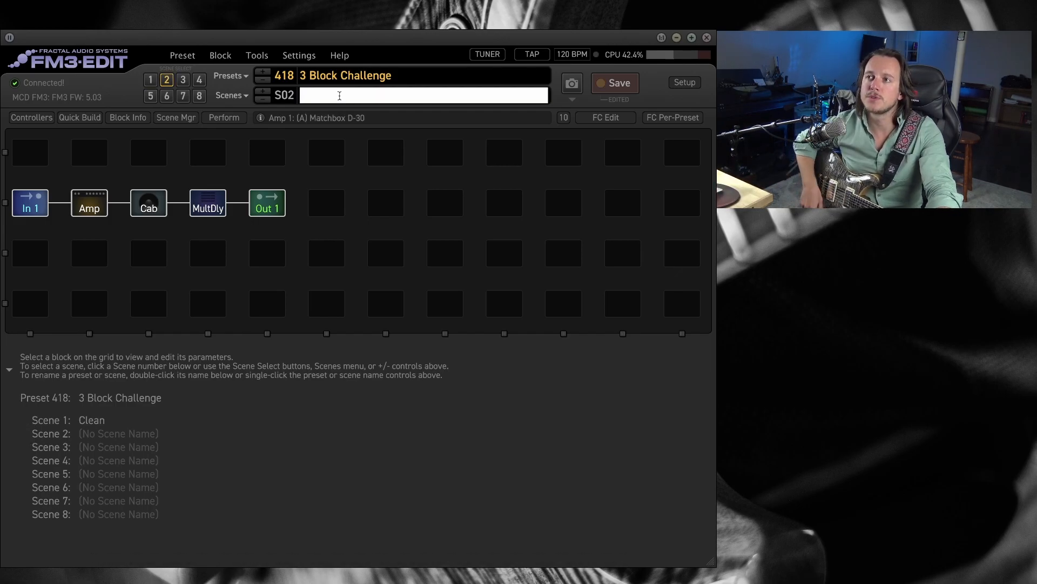
type("Dirt")
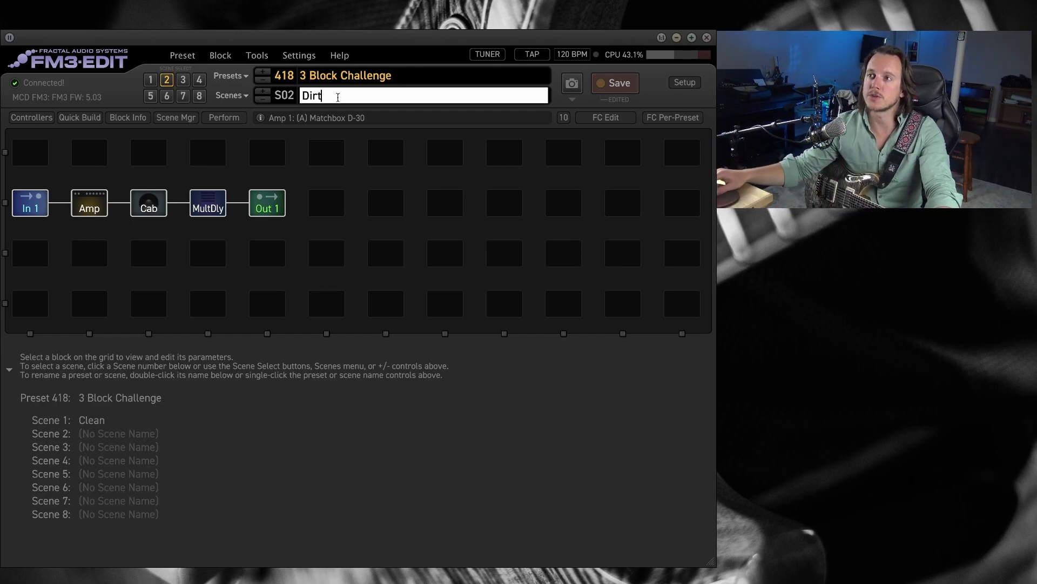
left_click(377, 213)
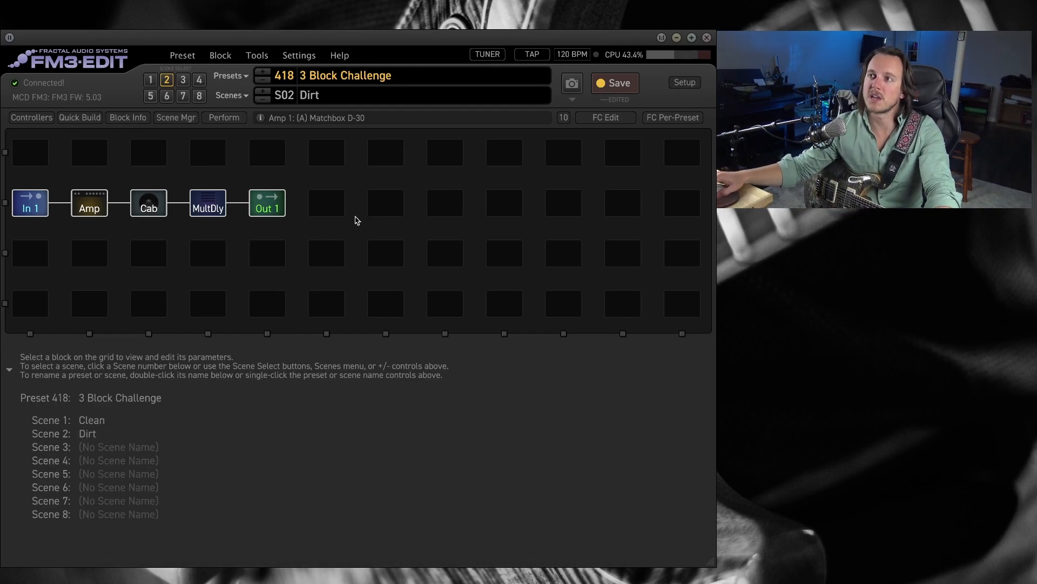
Switch to scene 3 and name it Lead.
left_click(184, 81)
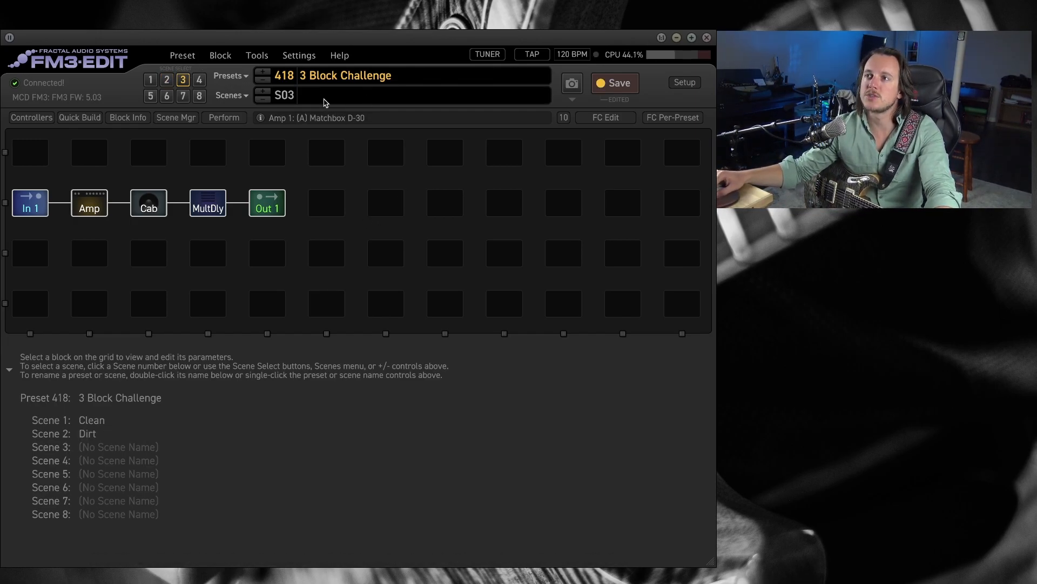
left_click(331, 94)
type("Lead")
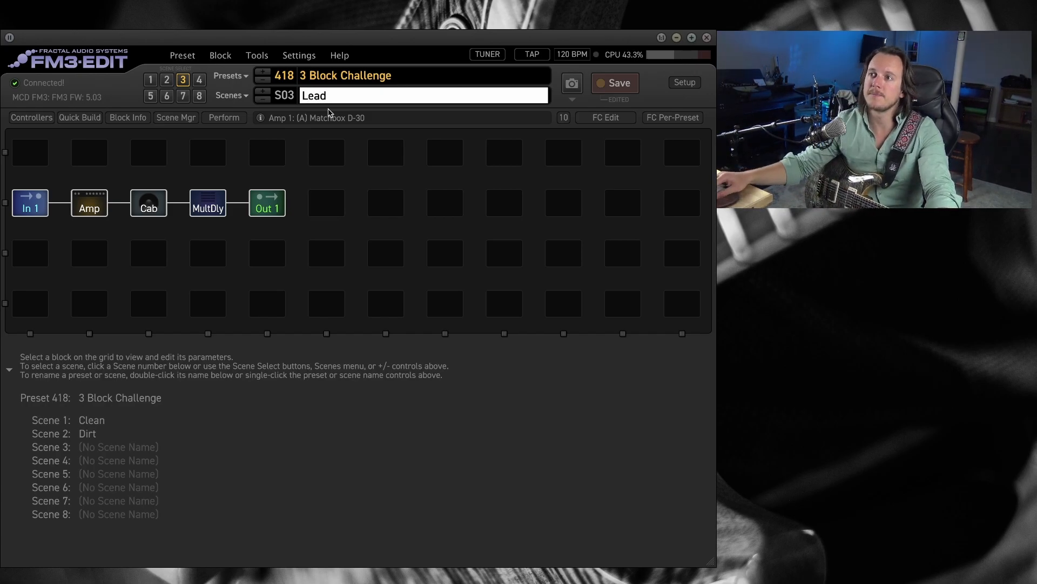
key("Return")
Switch to scene 4 and name it Dry Lead.
left_click(200, 80)
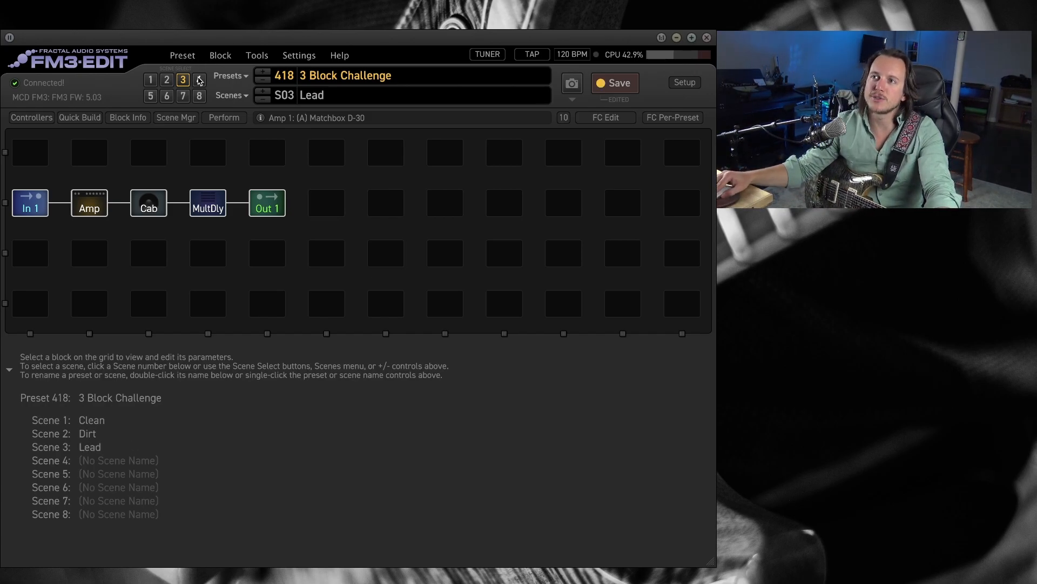
left_click(336, 95)
type("Dry Lead")
key("Return")
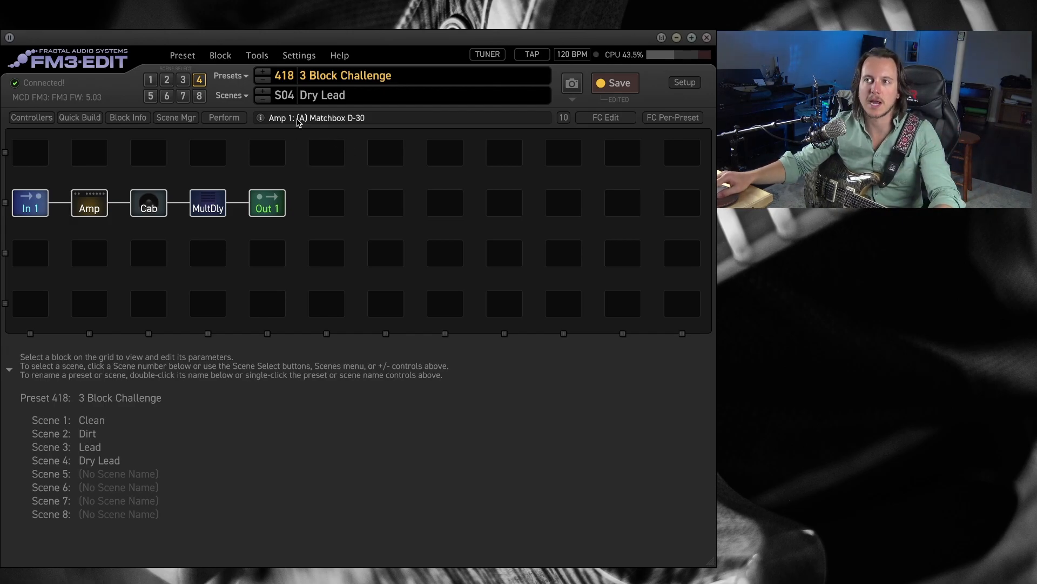
Switch to scene 5 and name it Atmosphere.
left_click(150, 96)
left_click(319, 91)
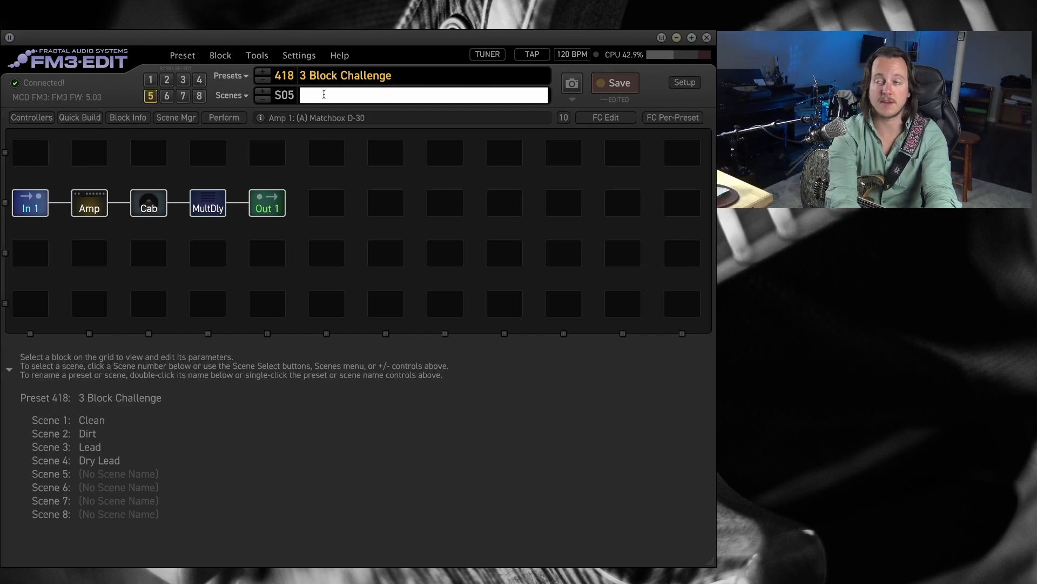
type("Atmosphere")
key("Return")
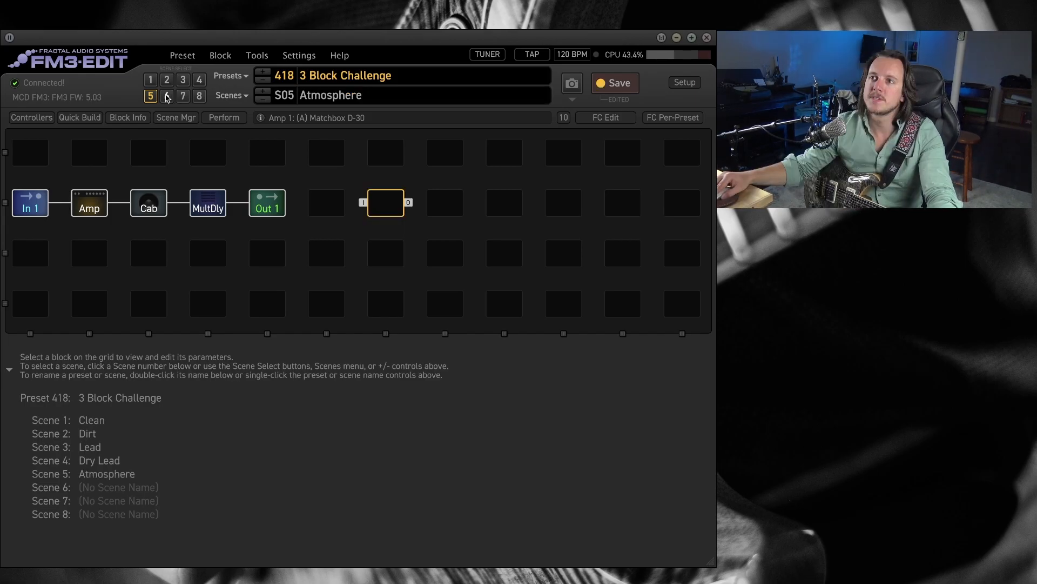
Name scene 6 Clean Dot and scene 7 Drive Dot.
left_click(325, 97)
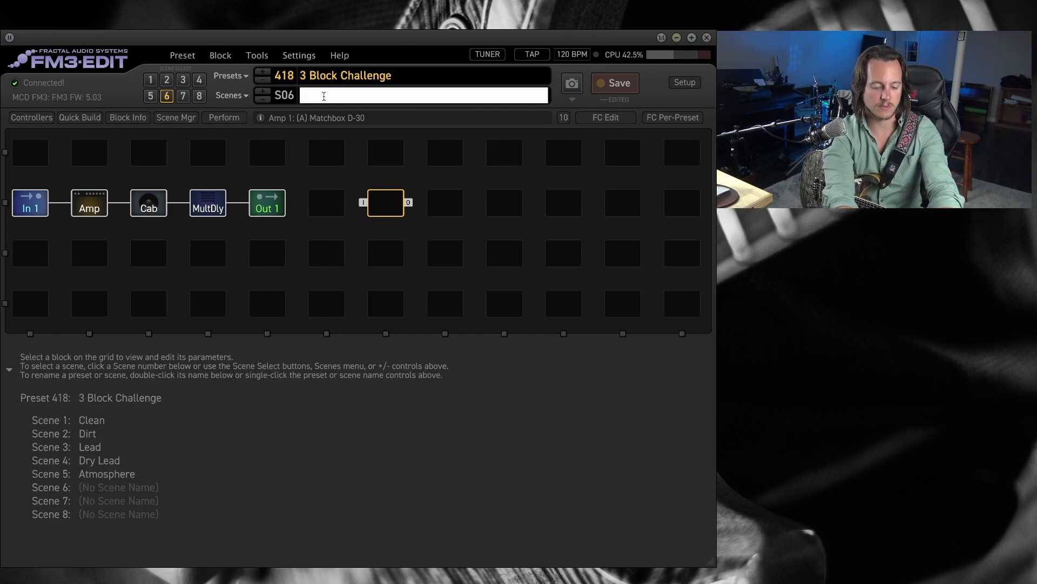
left_click(351, 98)
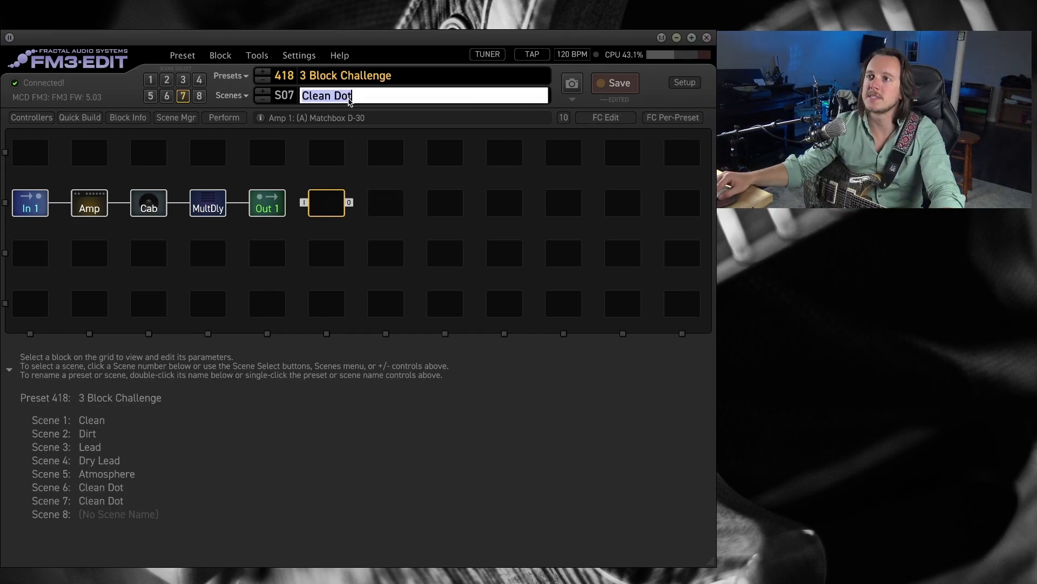
double_click(349, 98)
left_click(349, 99)
triple_click(349, 98)
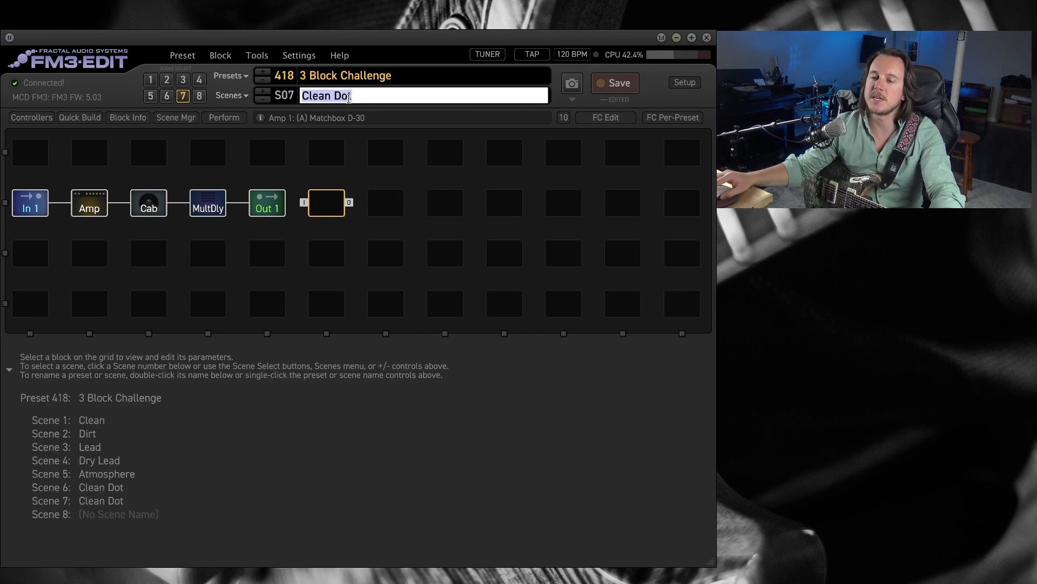
type("Drive ")
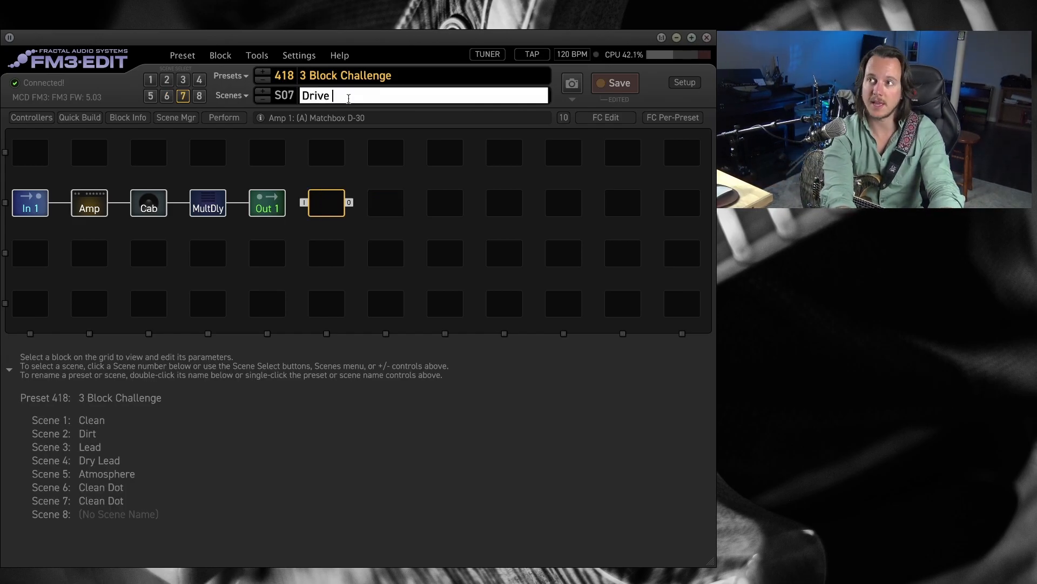
type("Dot")
left_click(444, 301)
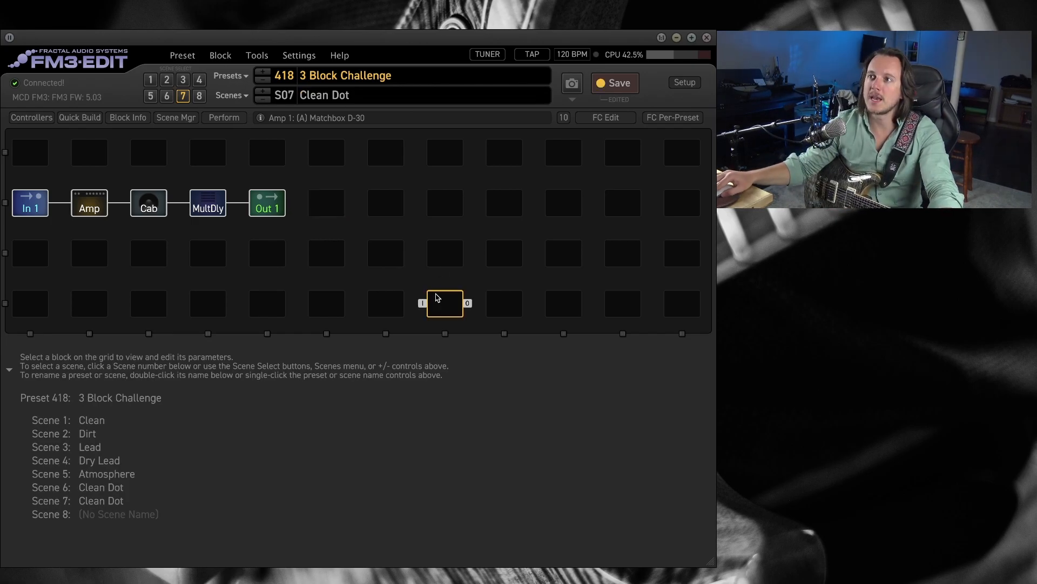
Switch to scene 8 and name it Clean Boost.
left_click(199, 96)
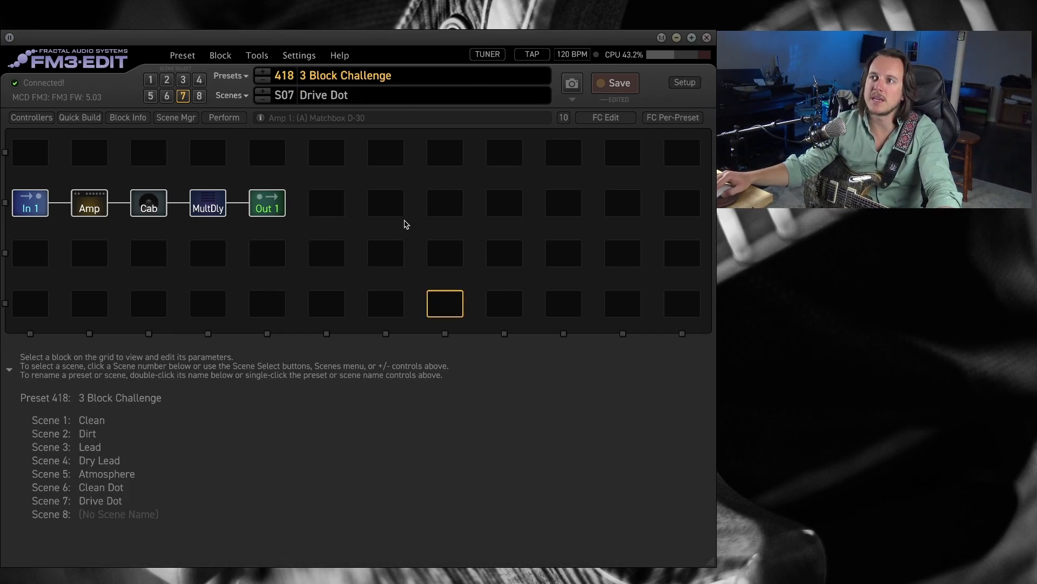
left_click(349, 98)
type("Clean Boost")
left_click(361, 288)
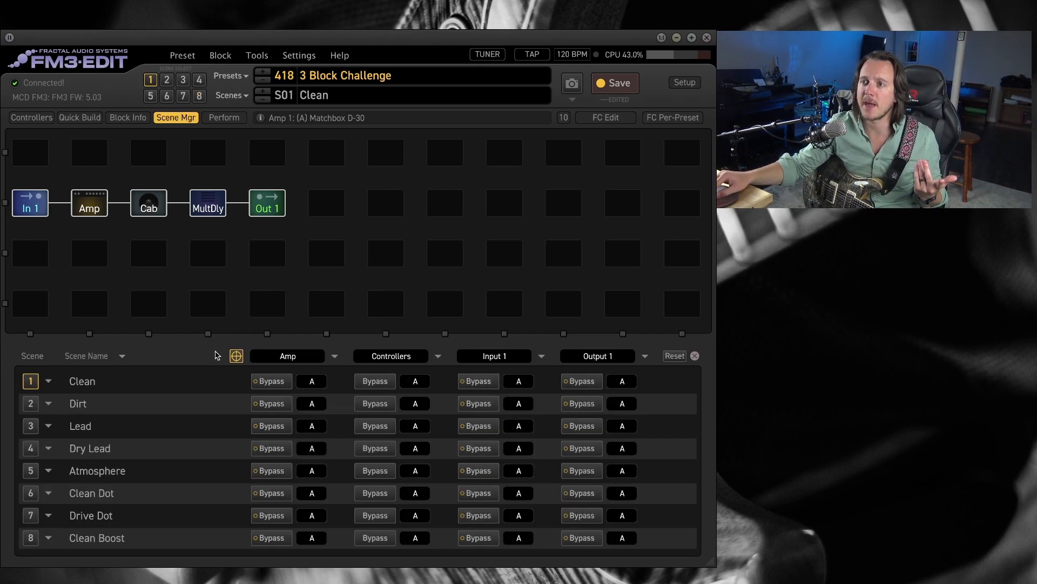
In the scene manager, assign Multitap Delay channel A to the Dirt and Dry Lead scenes.
left_click(101, 198)
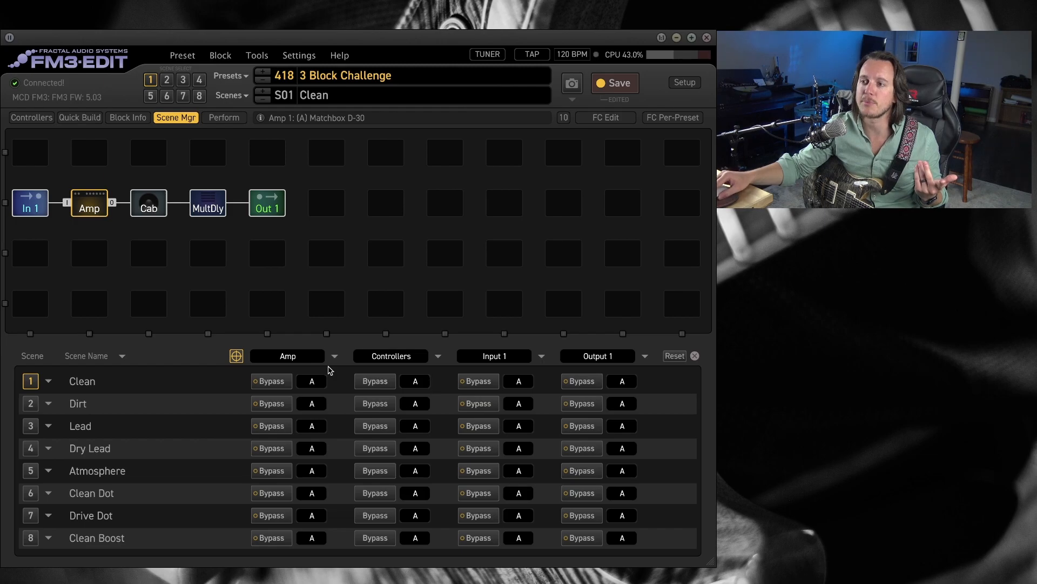
left_click(152, 208)
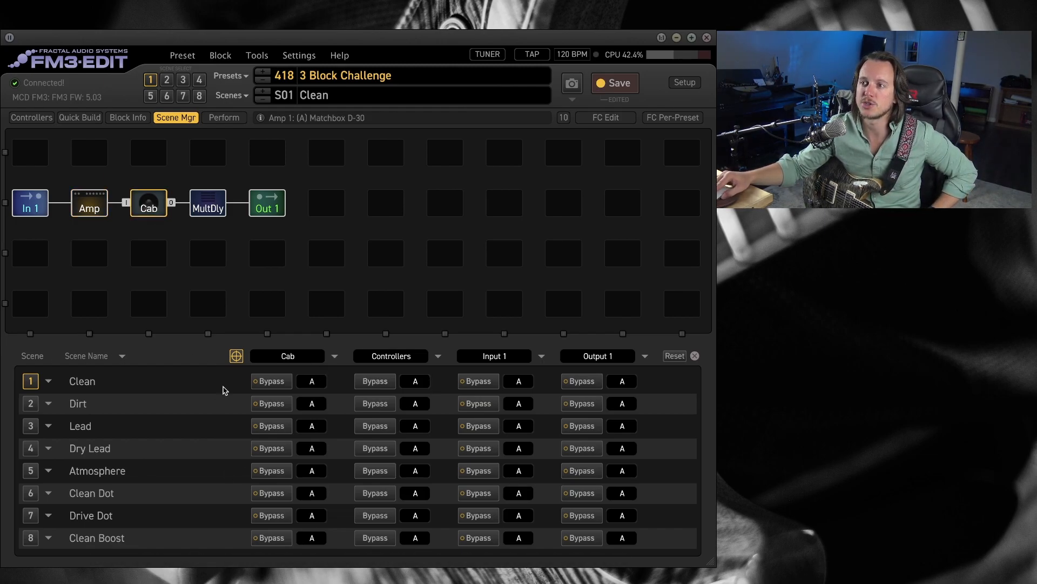
left_click(208, 204)
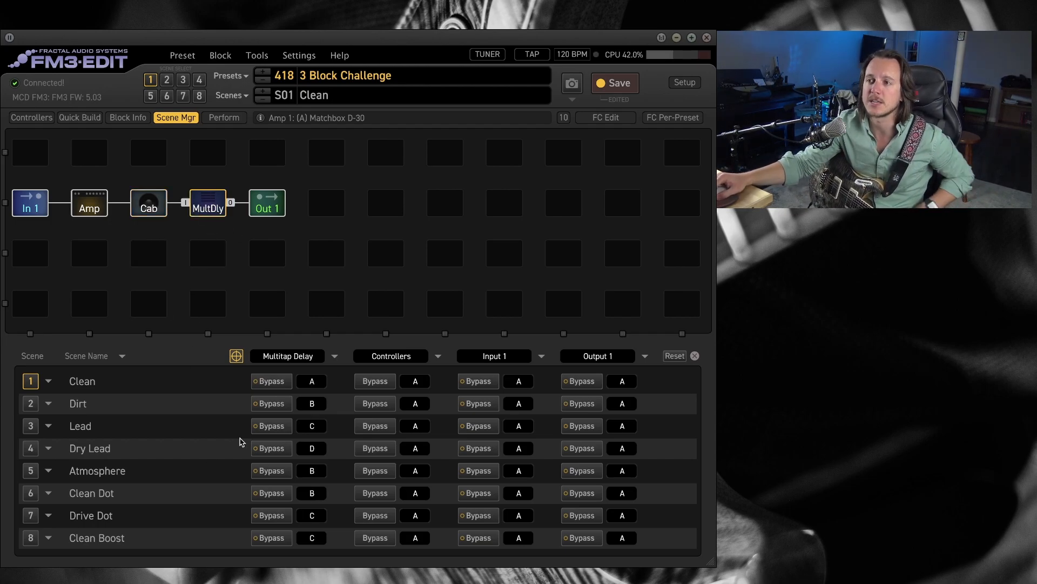
left_click(313, 404)
left_click(319, 416)
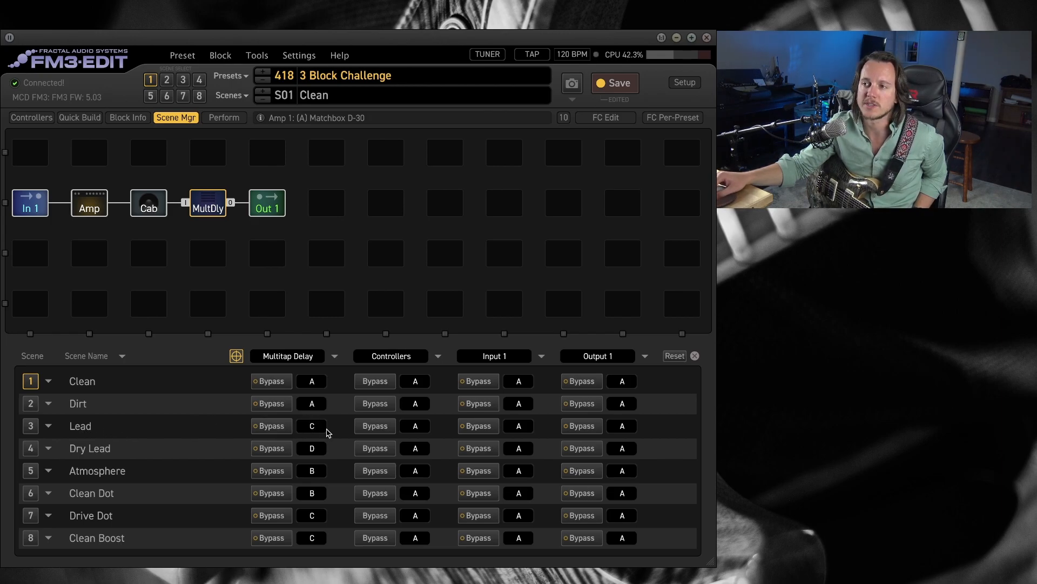
left_click(322, 448)
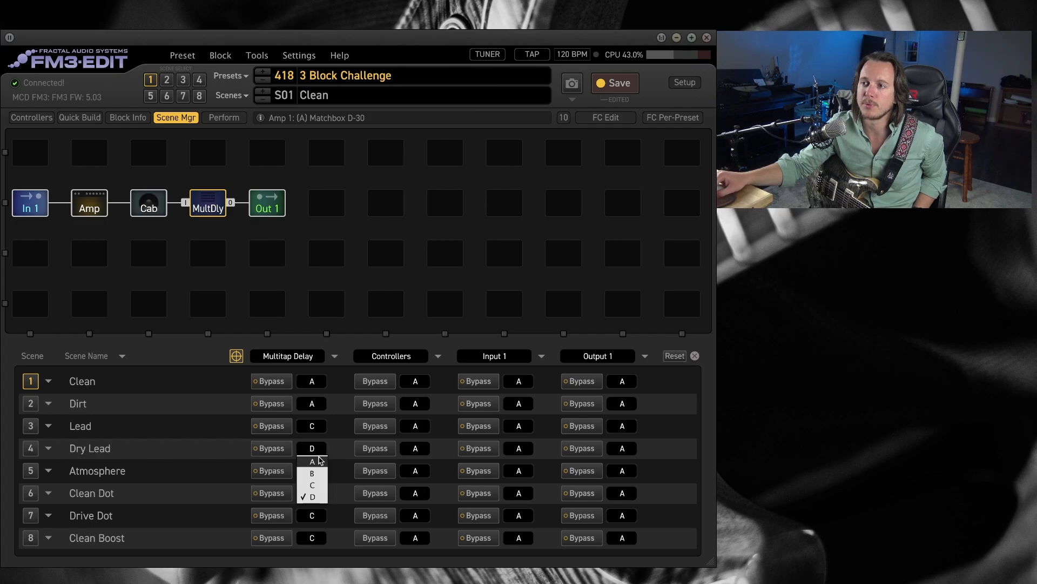
left_click(321, 461)
left_click(321, 448)
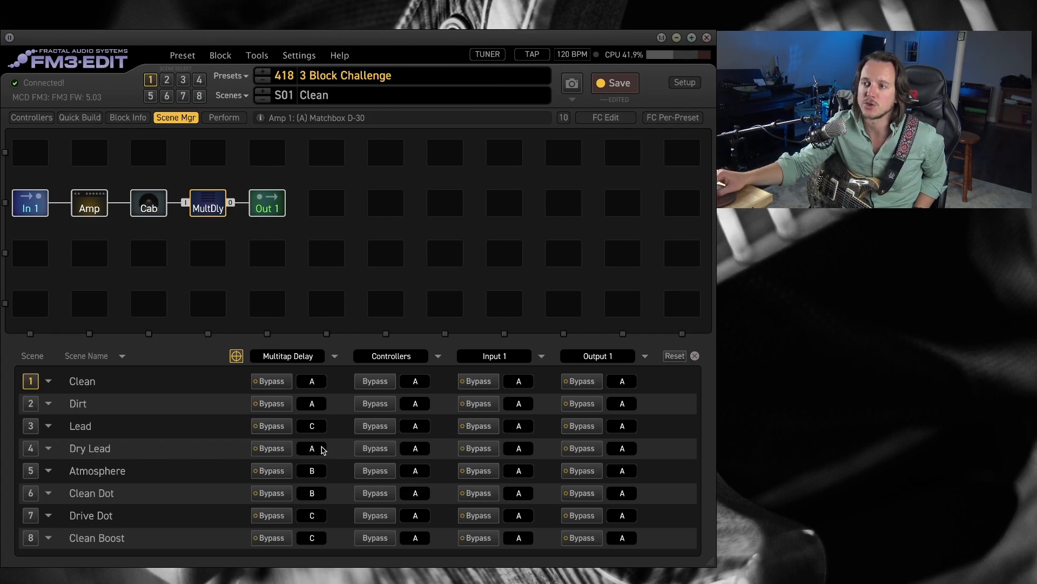
Assign Multitap Delay channel D to the Atmosphere scene and channel B to Drive Dot, keeping channel C for Clean Boost.
left_click(304, 471)
left_click(324, 517)
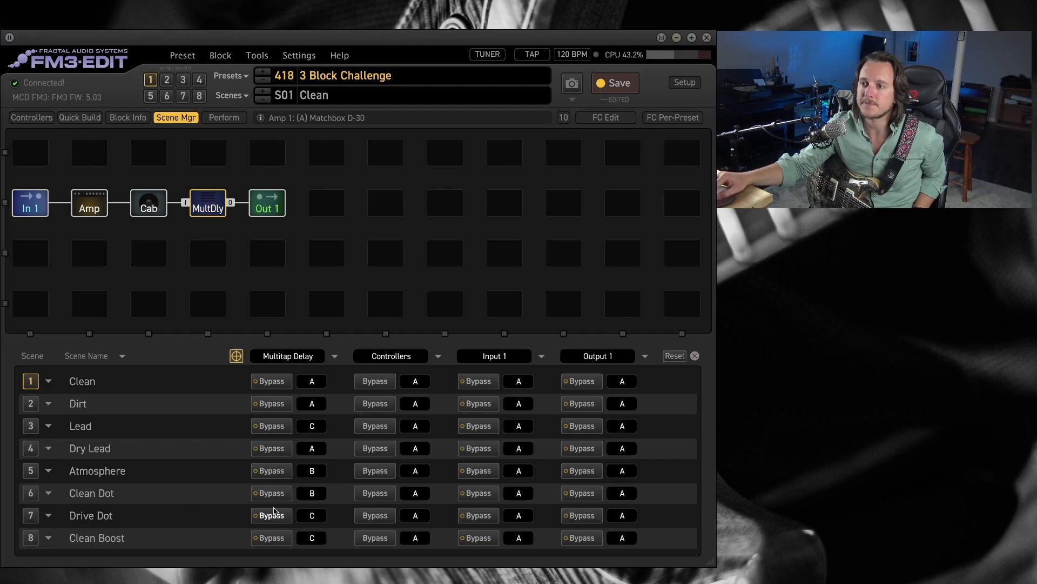
left_click(317, 494)
left_click(335, 496)
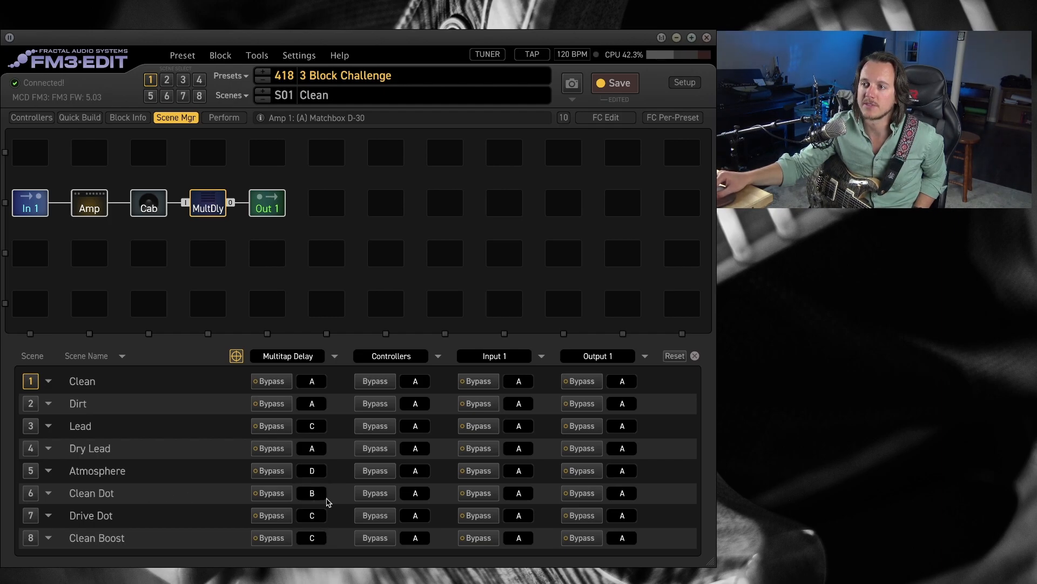
left_click(319, 516)
left_click(320, 549)
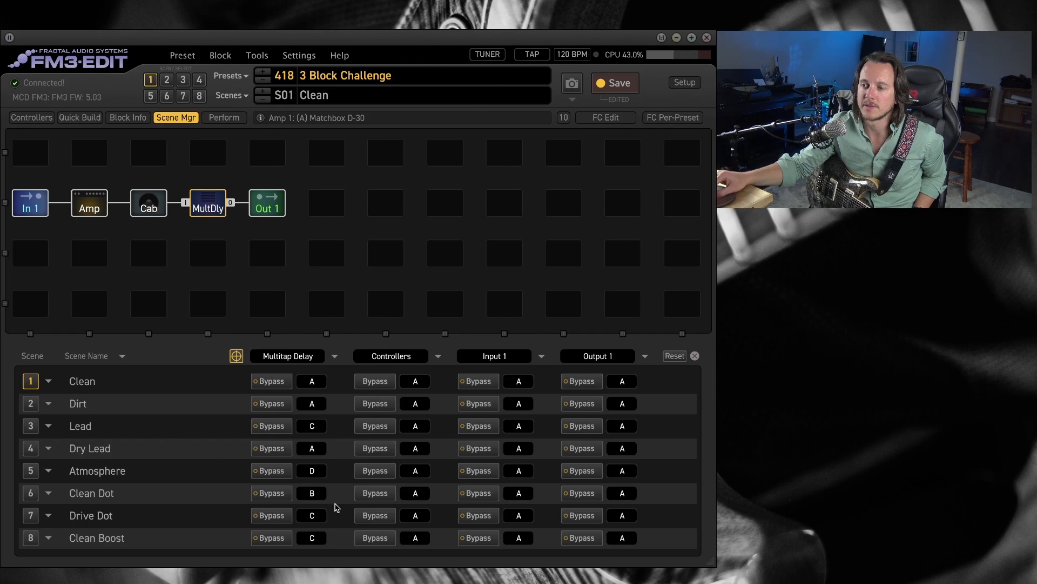
left_click(314, 539)
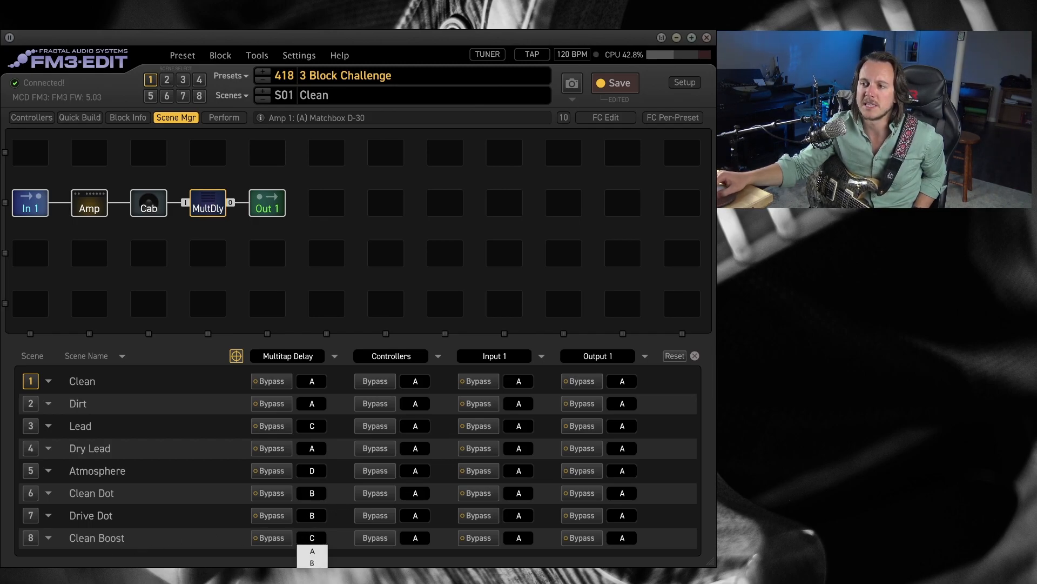
left_click(201, 538)
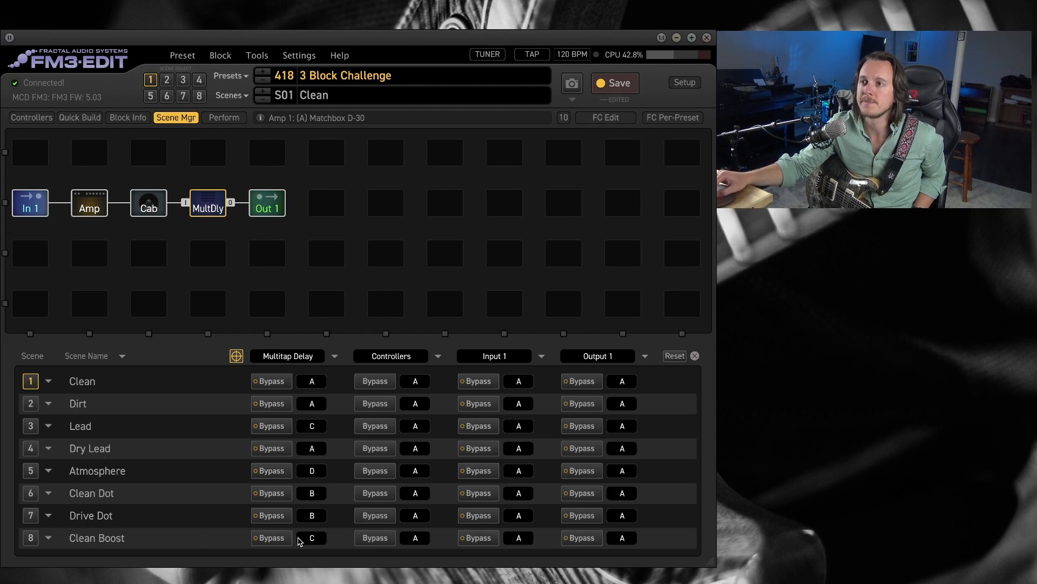
In the Output 1 block, set the Scene 3 and Scene 4 levels to 2 dB and the Scene 8 level to 3 dB.
left_click(265, 210)
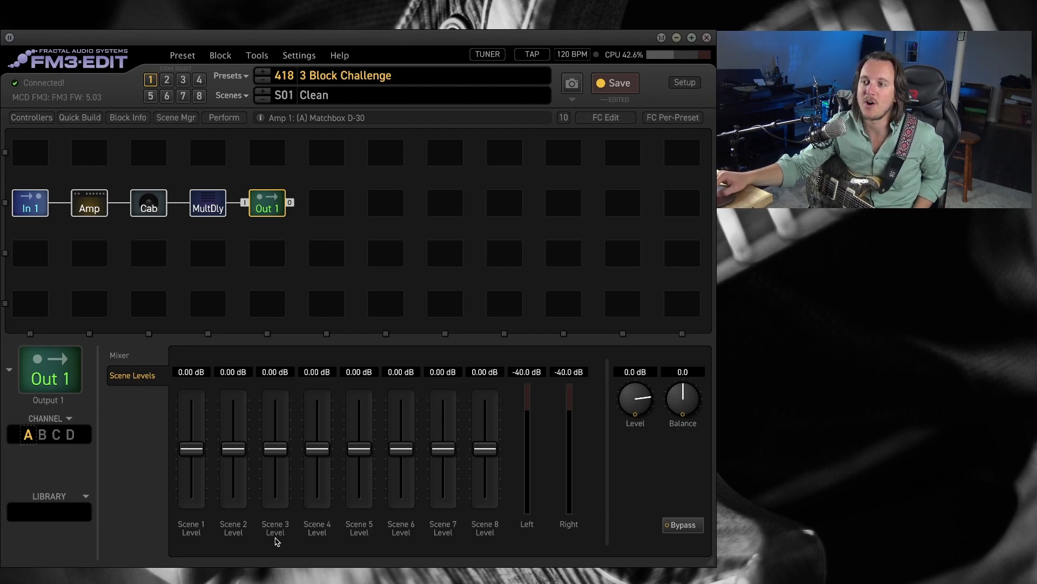
double_click(274, 372)
type("2")
double_click(318, 373)
type("2")
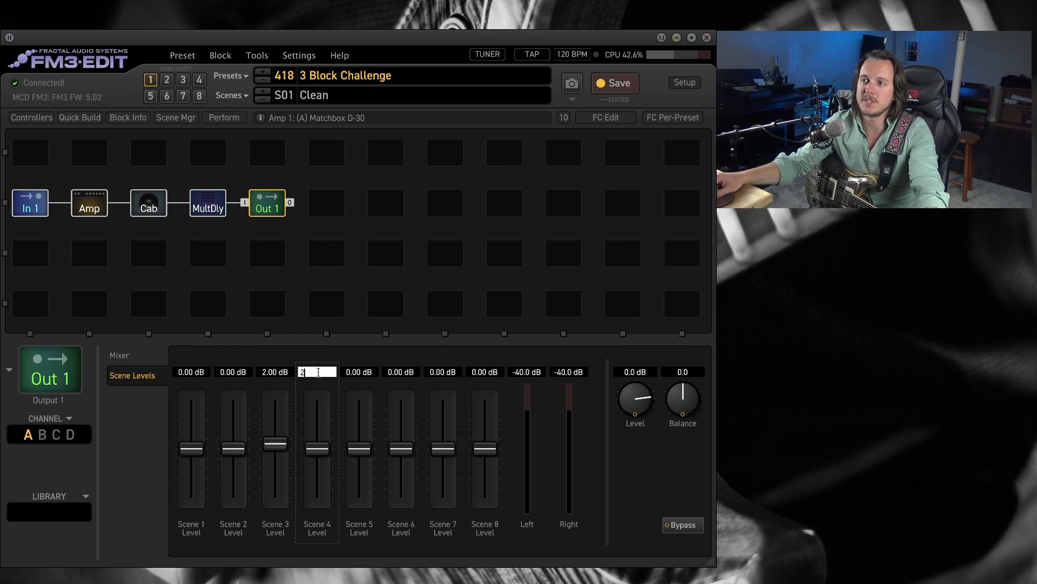
key("Return")
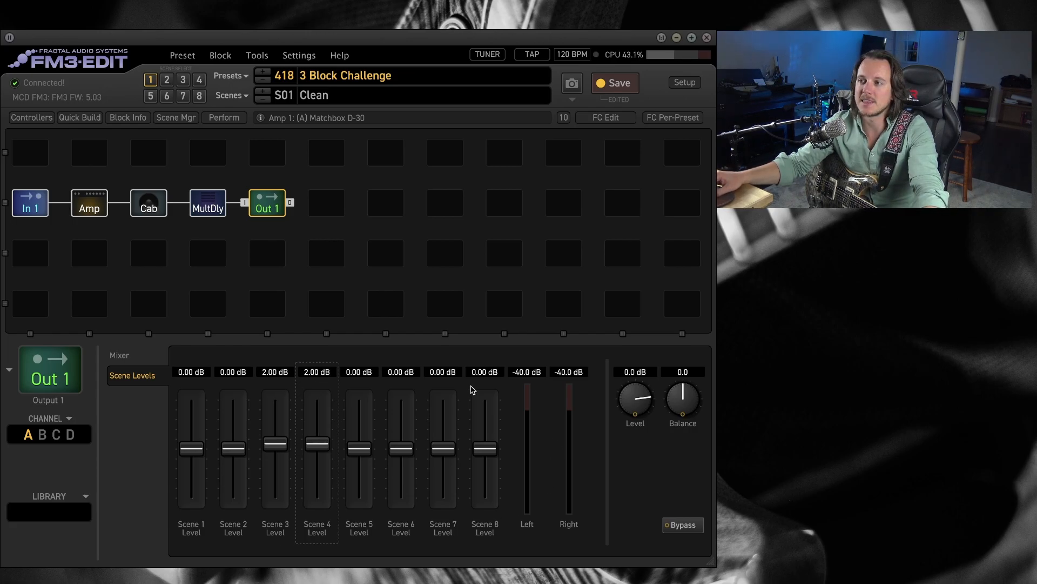
double_click(481, 372)
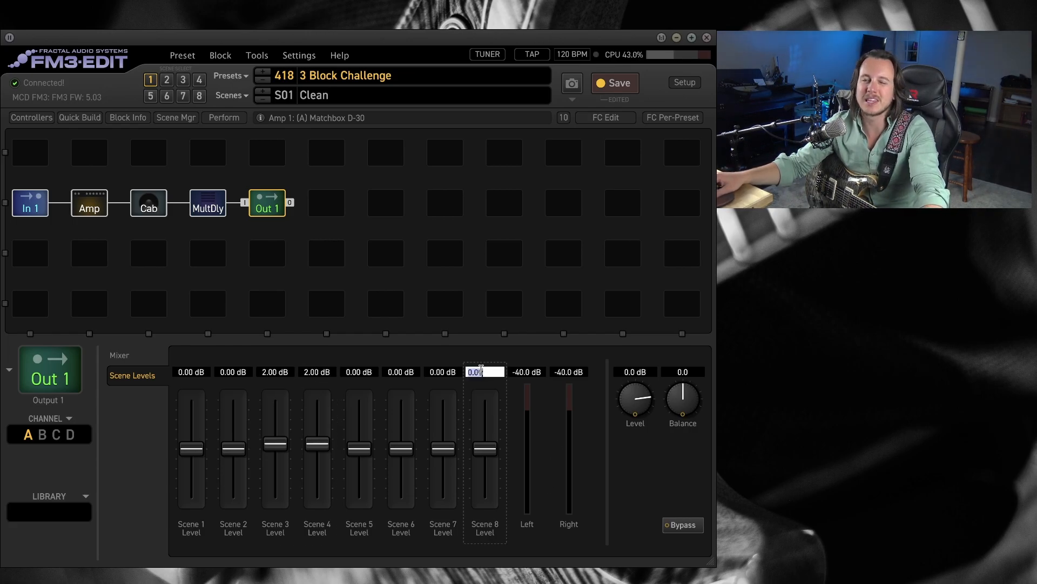
type("3")
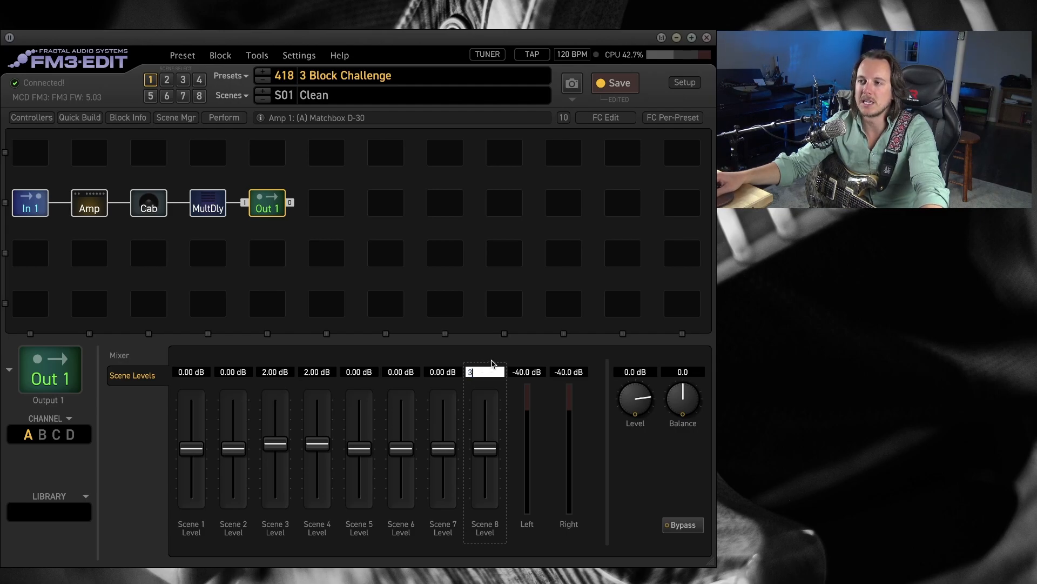
key("Return")
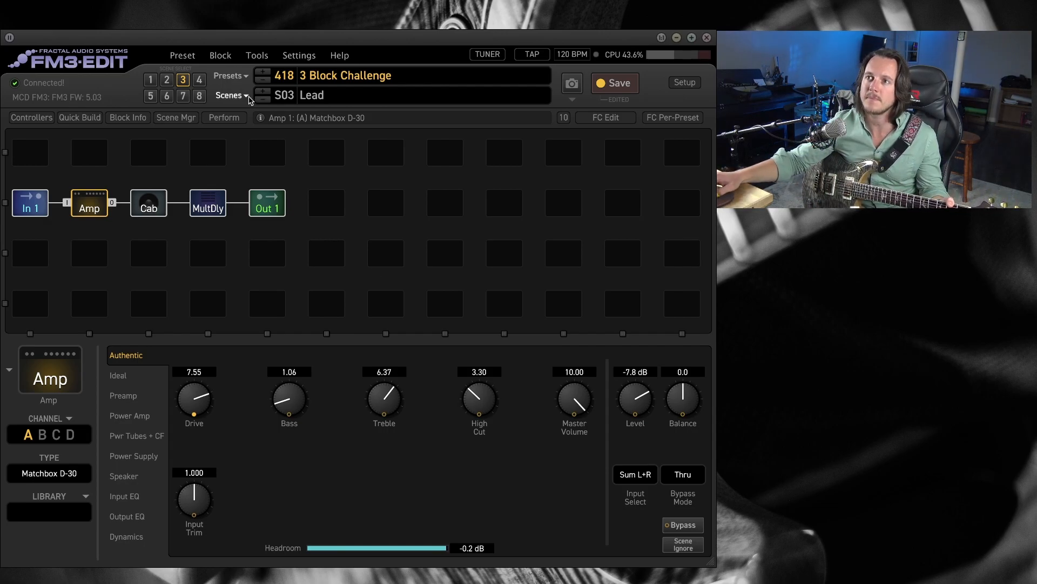
Switch to scene 4 and set Scene Controller 1 to 100% for scene 4 and about 5.2% for scene 8.
left_click(200, 82)
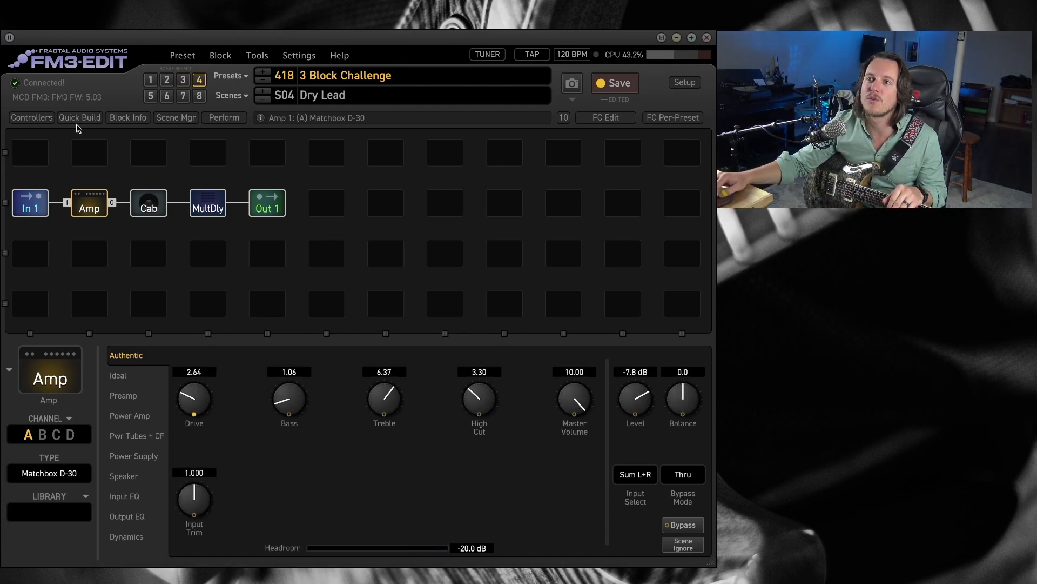
left_click(43, 117)
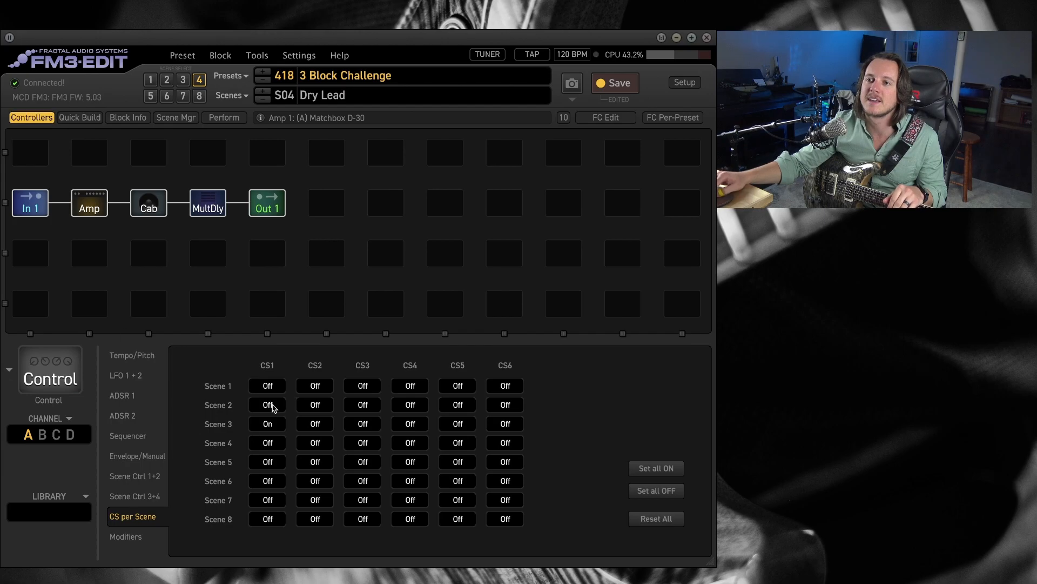
left_click(157, 475)
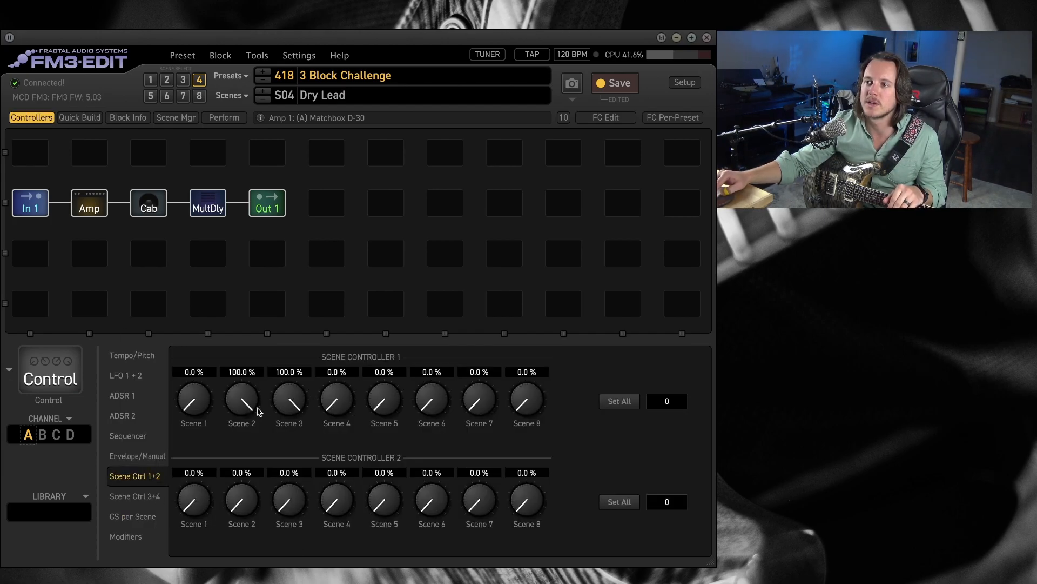
left_click_drag(335, 408, 371, 241)
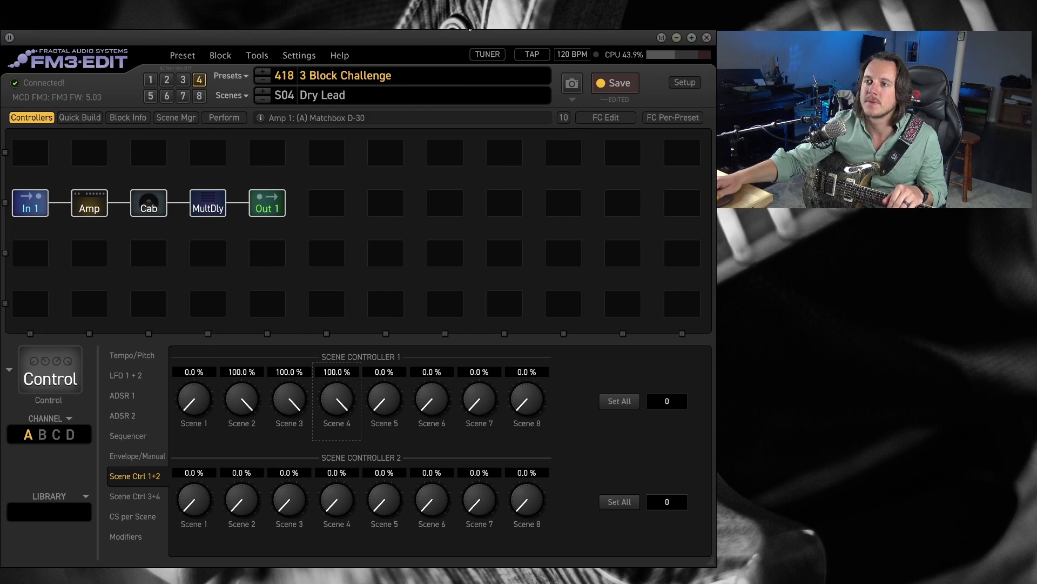
left_click_drag(523, 405, 533, 396)
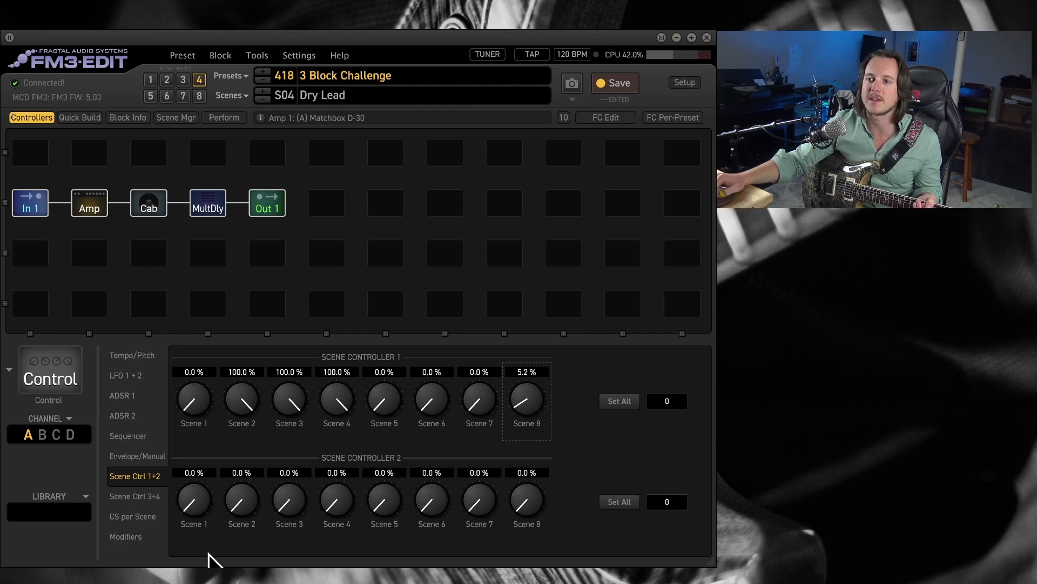
Set control switch CS1 to On for scene 4 in the per-scene control switch settings.
left_click(139, 518)
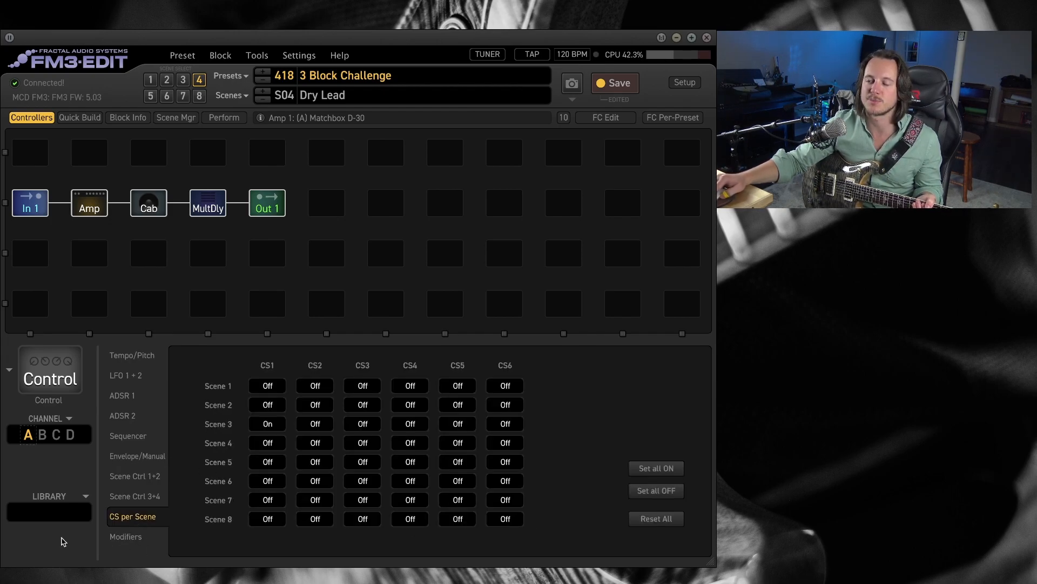
left_click(265, 444)
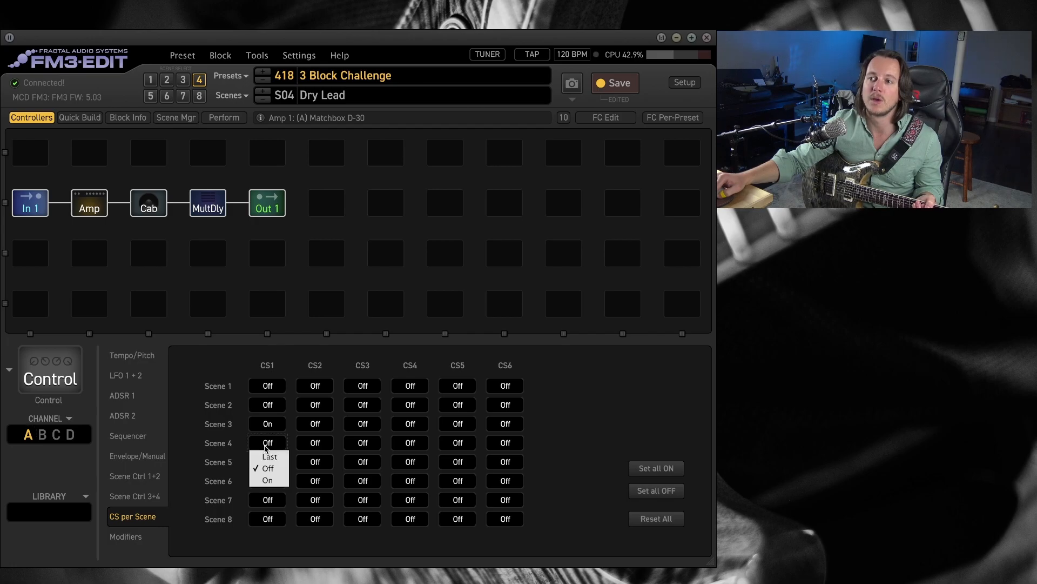
left_click(270, 480)
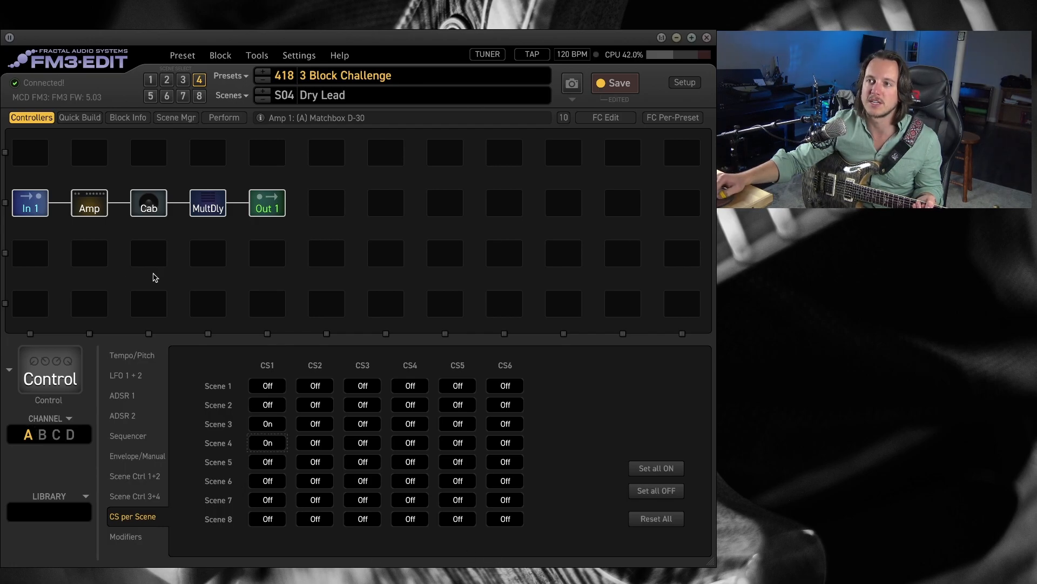
Compare the Lead and Dry Lead scenes and check the amp's drive and preamp input boost in them.
left_click(181, 81)
left_click(199, 81)
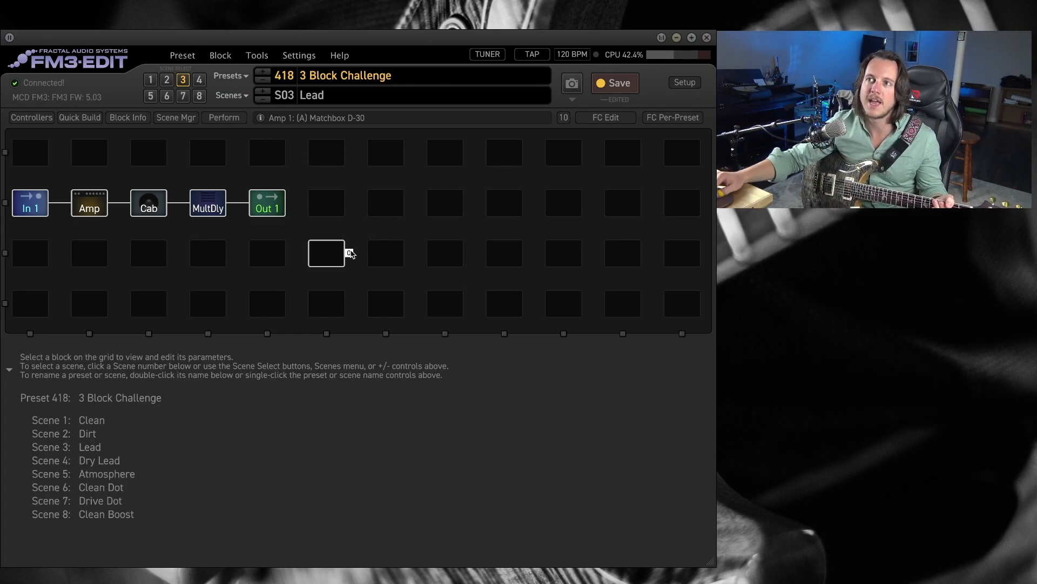
left_click(200, 80)
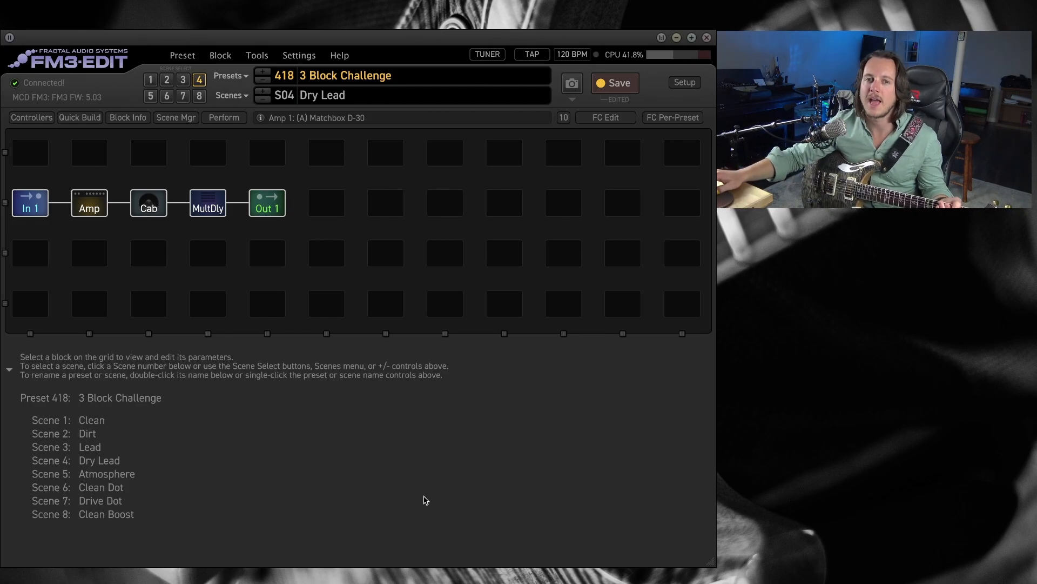
left_click(87, 203)
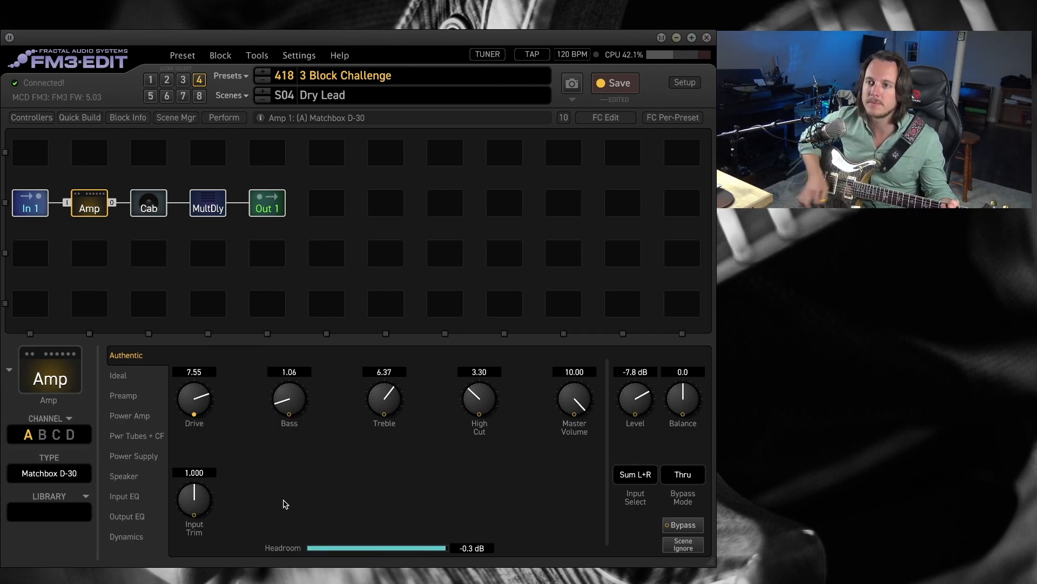
left_click(124, 396)
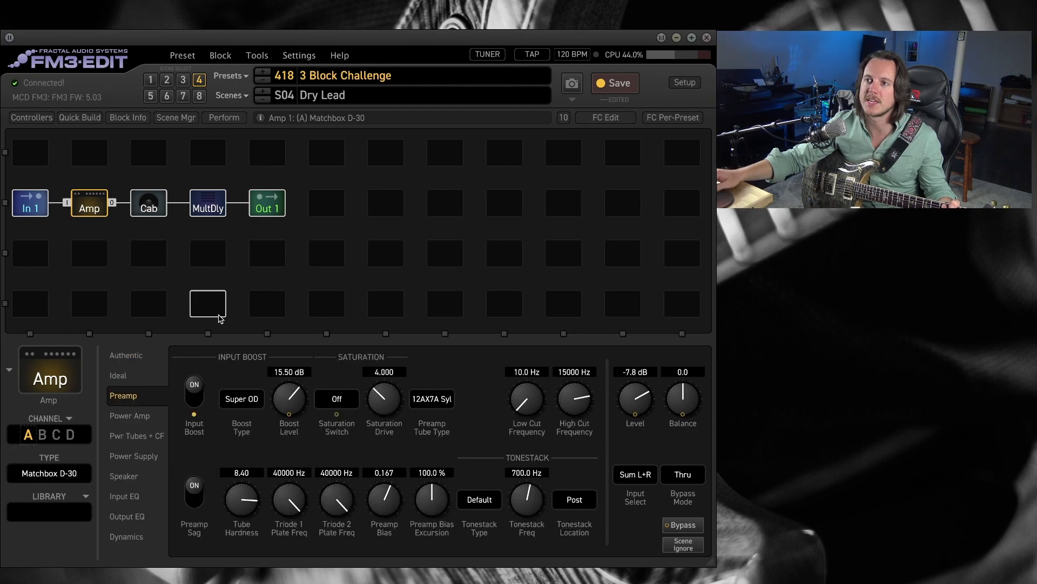
left_click(183, 80)
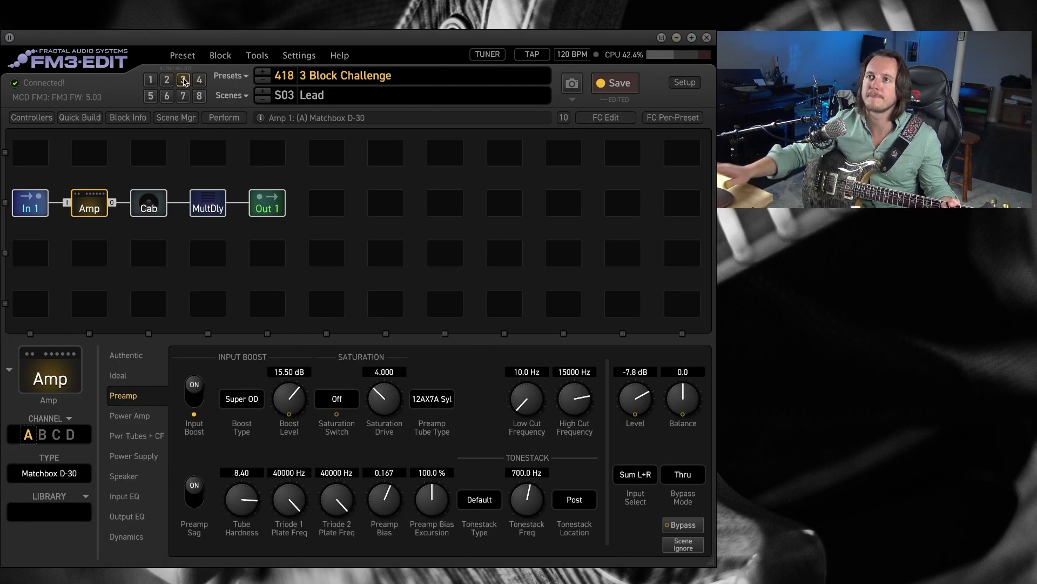
Audition the Atmosphere, Clean Dot and Drive Dot scenes in turn.
left_click(151, 97)
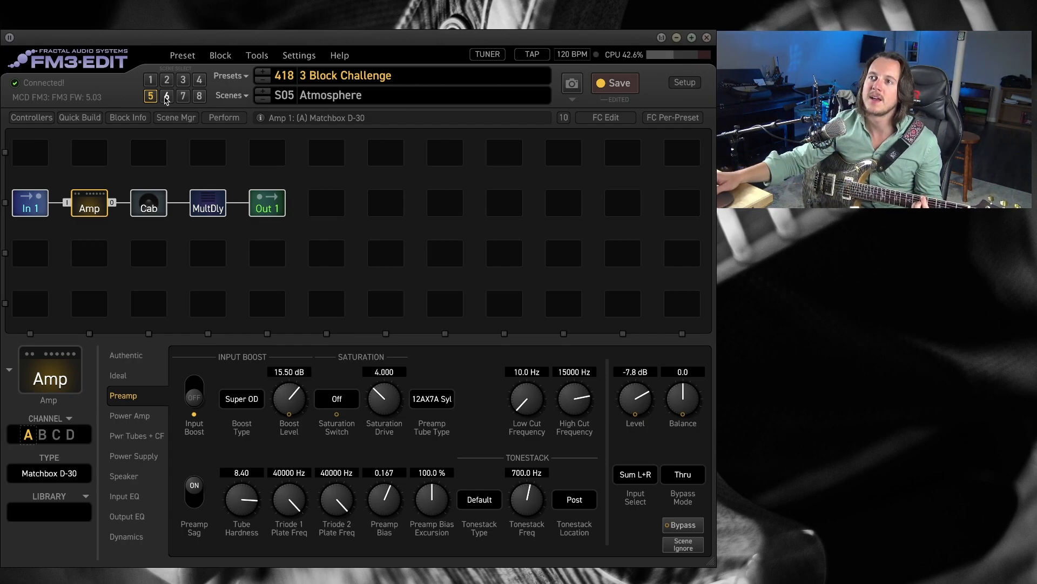
left_click(168, 97)
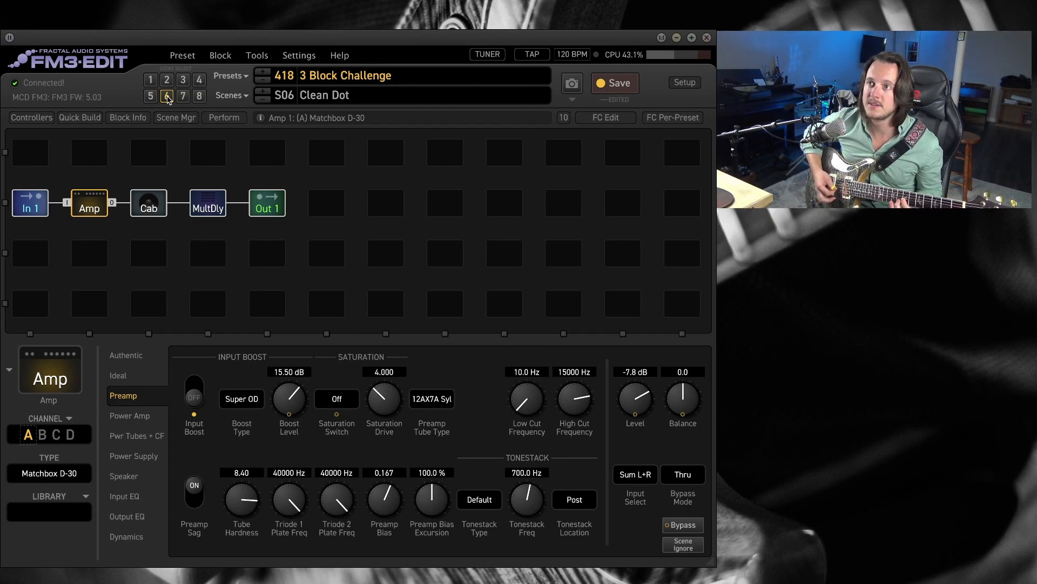
left_click(183, 98)
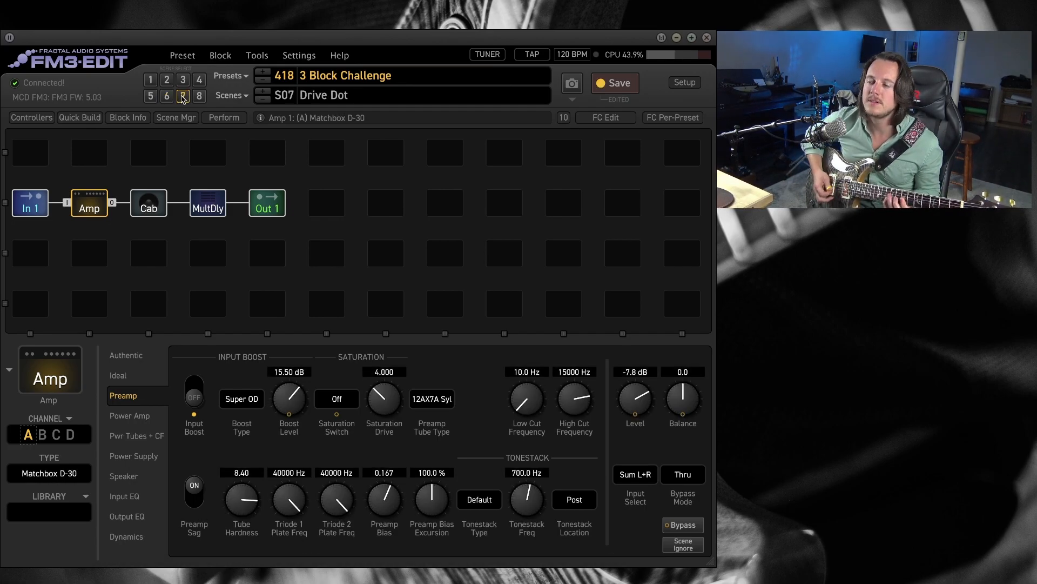
Set Scene Controller 1 to about 65.5% for scene 7, the Drive Dot scene.
left_click(31, 117)
left_click(137, 476)
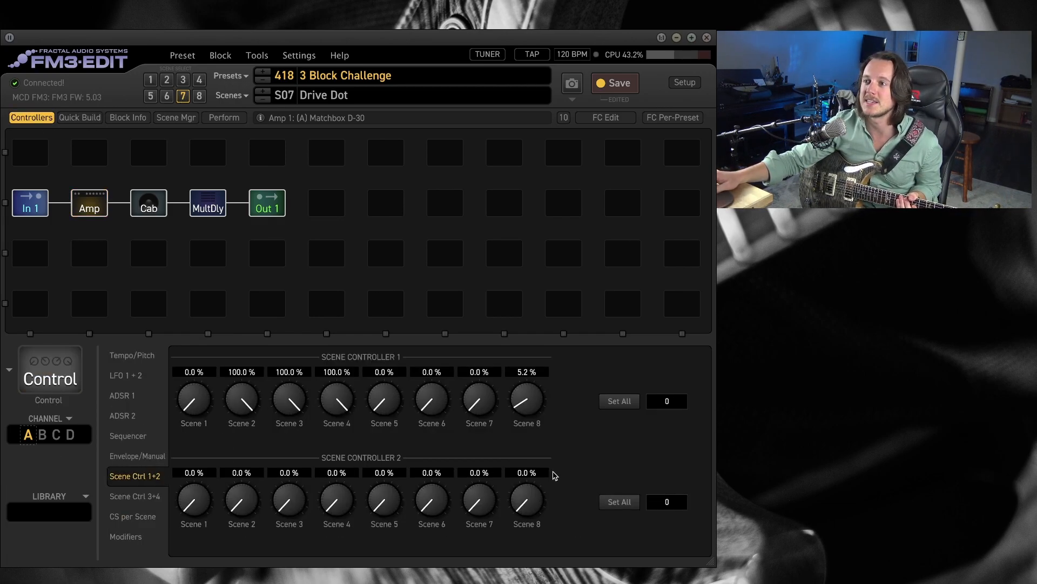
left_click_drag(481, 406, 542, 261)
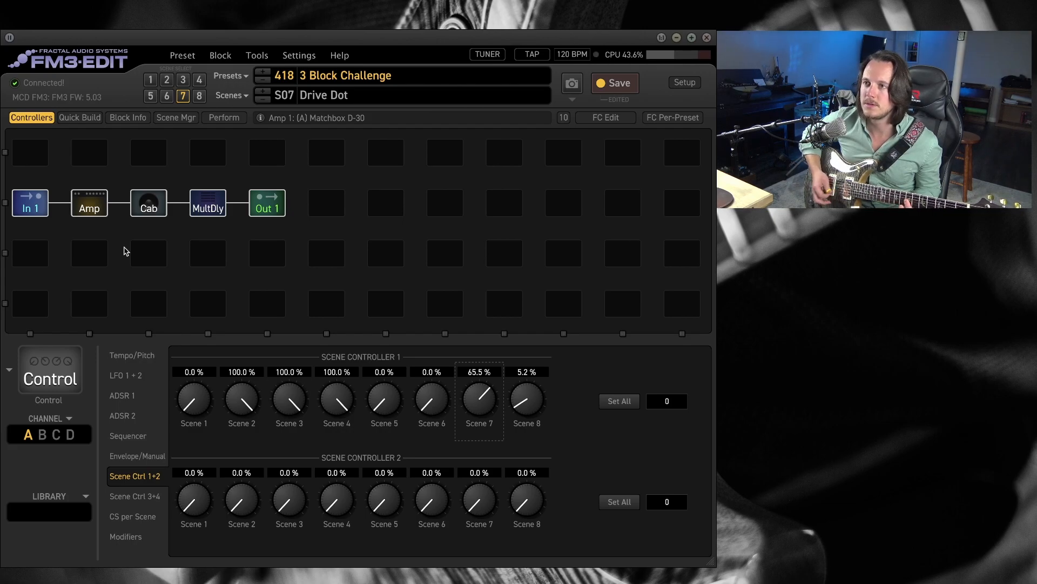
Show the amp's authentic controls and compare its drive between the Drive Dot and Clean Dot scenes.
left_click(89, 203)
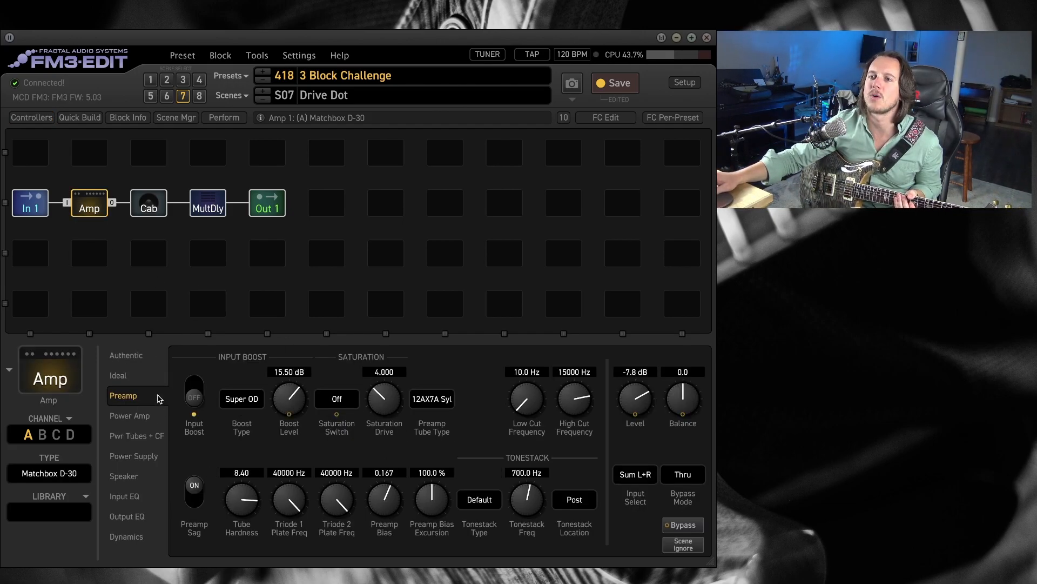
left_click(135, 361)
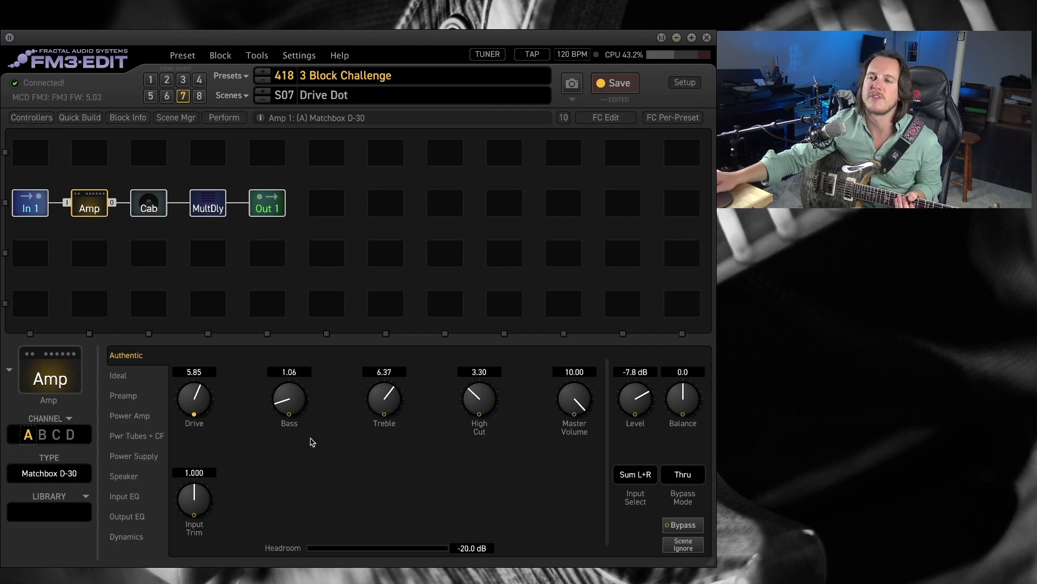
left_click(166, 96)
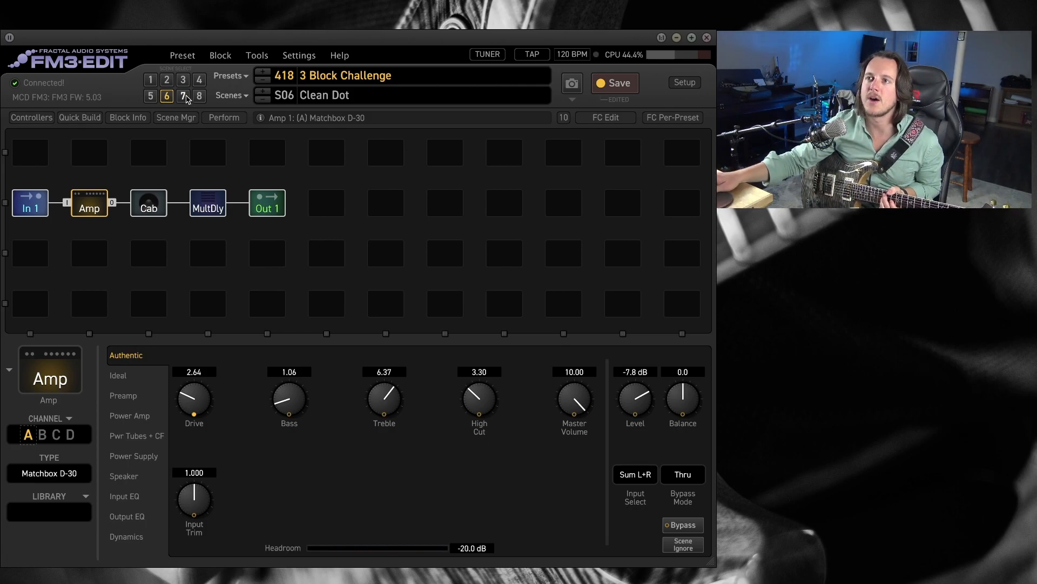
left_click(185, 96)
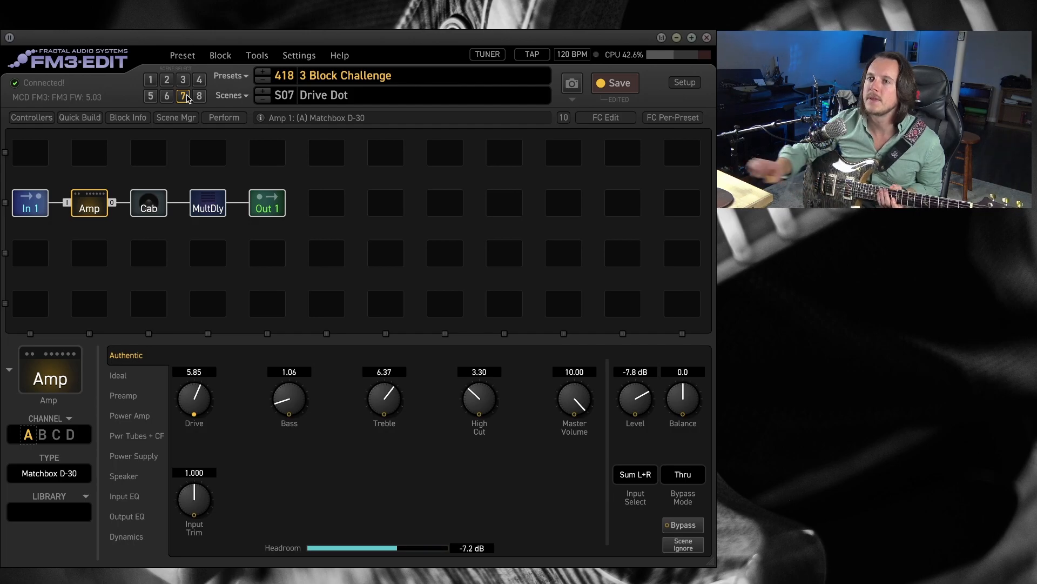
Audition the Clean Boost scene and compare it with the Lead scene, ending on Clean Boost.
left_click(204, 98)
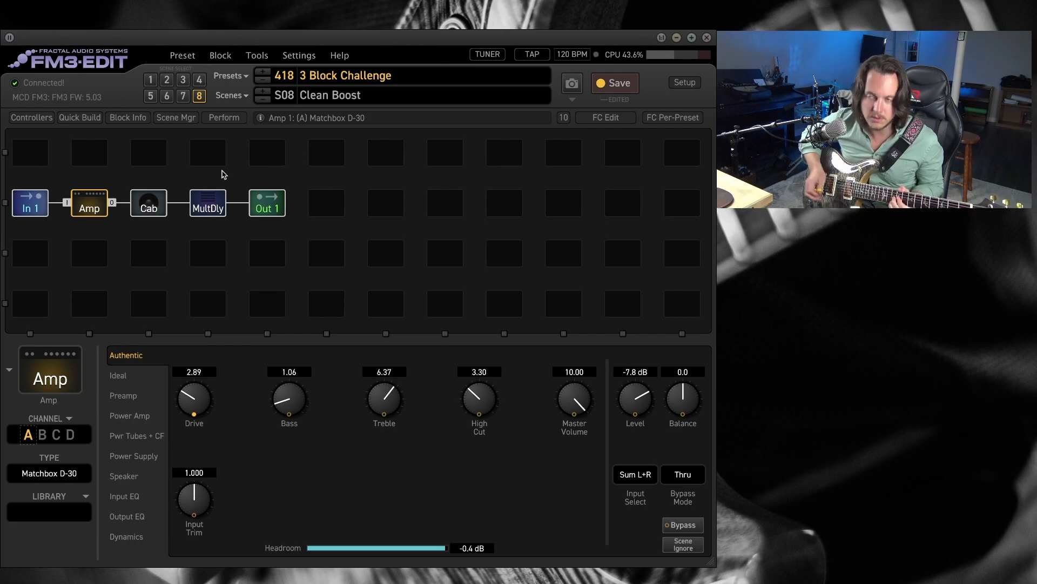
left_click(183, 79)
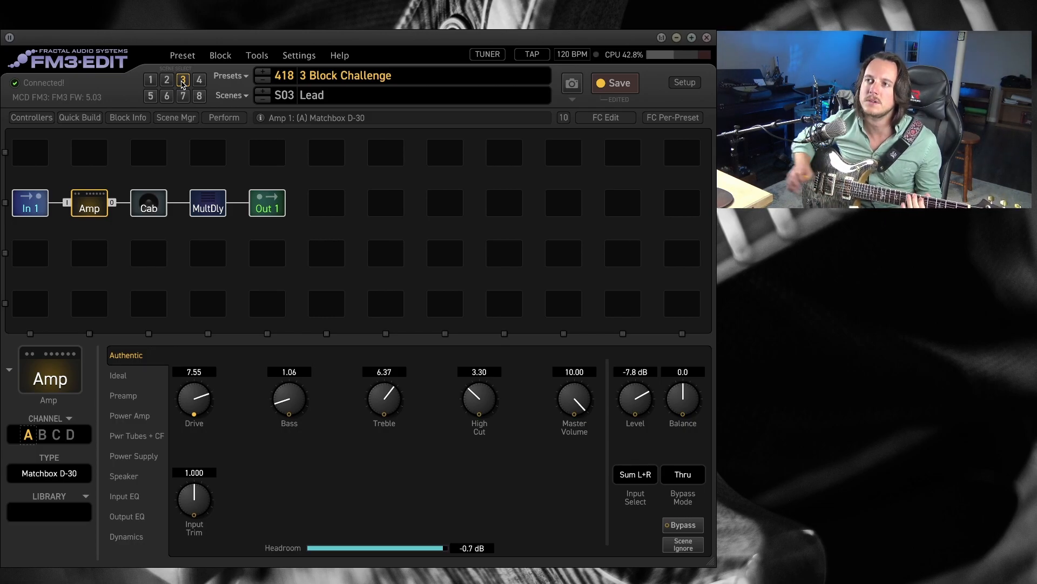
left_click(199, 96)
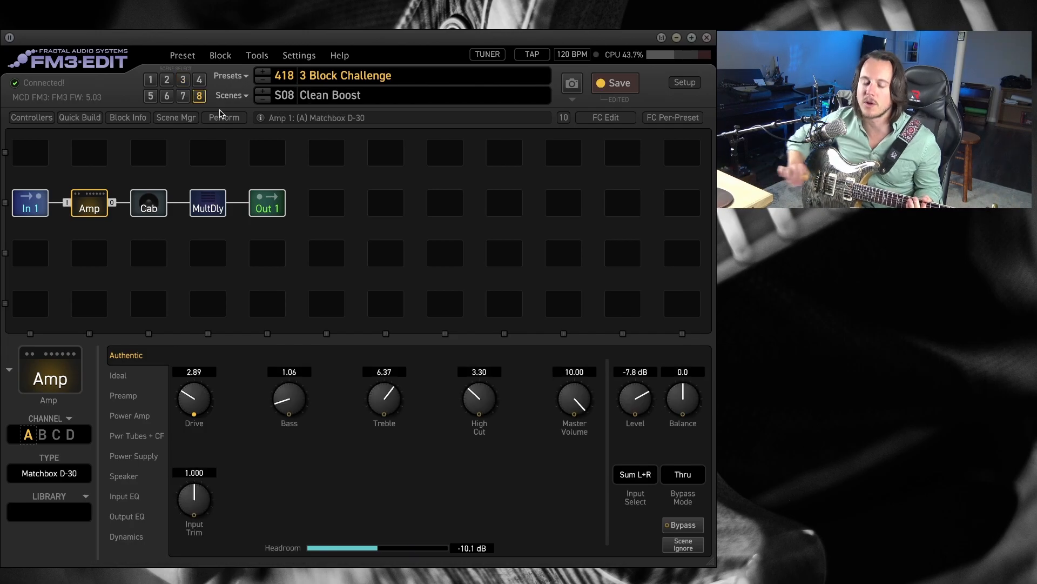